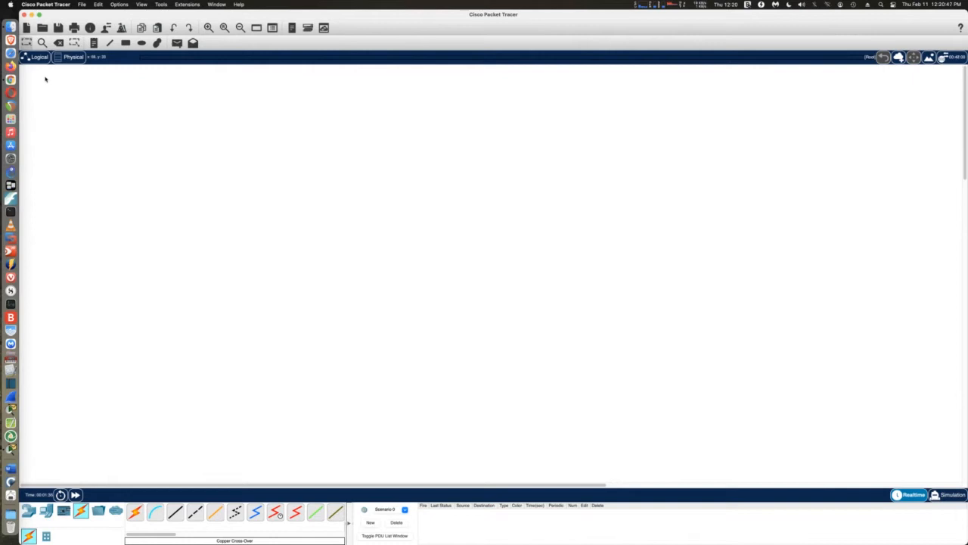
In the Physical view, drill down through Home City and Corporate Office into the Main Wiring Closet
left_click(74, 57)
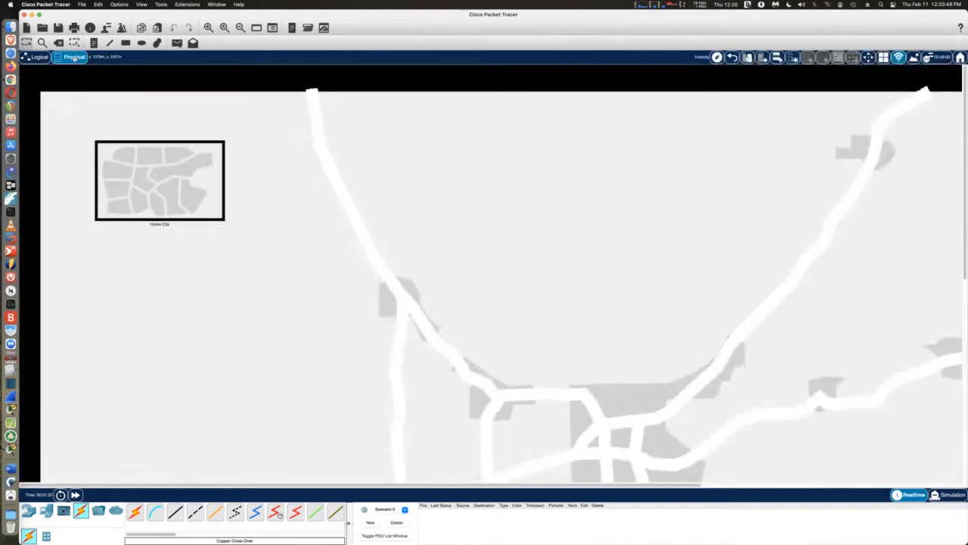
left_click(153, 183)
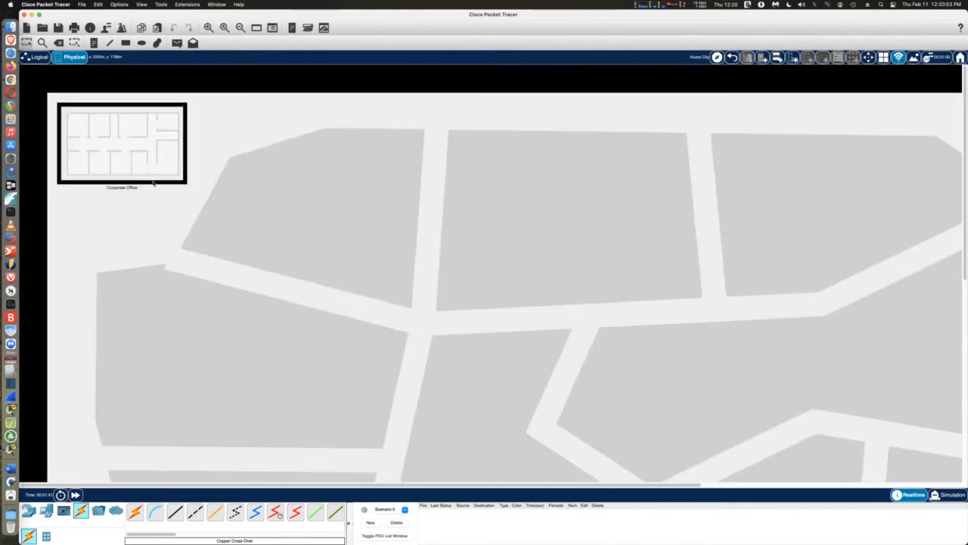
left_click(118, 136)
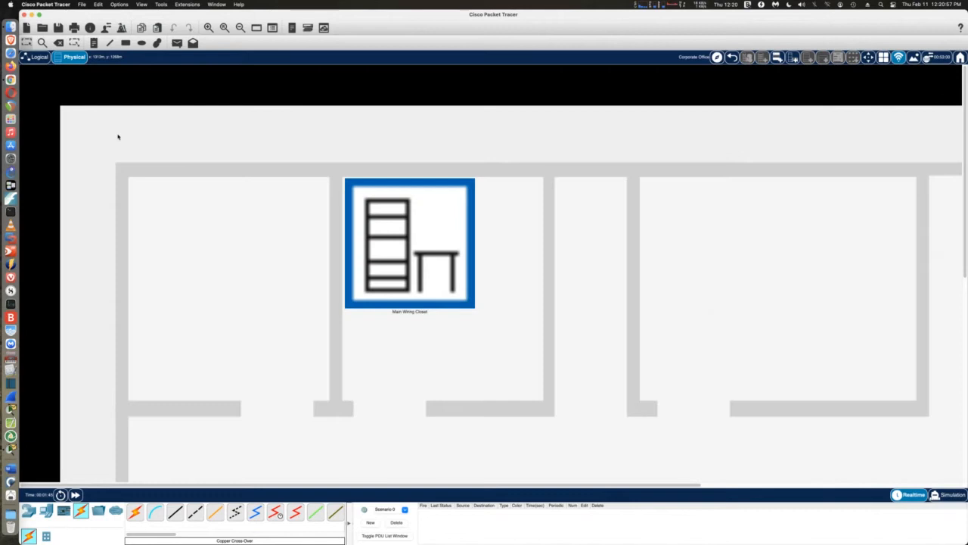
left_click(395, 248)
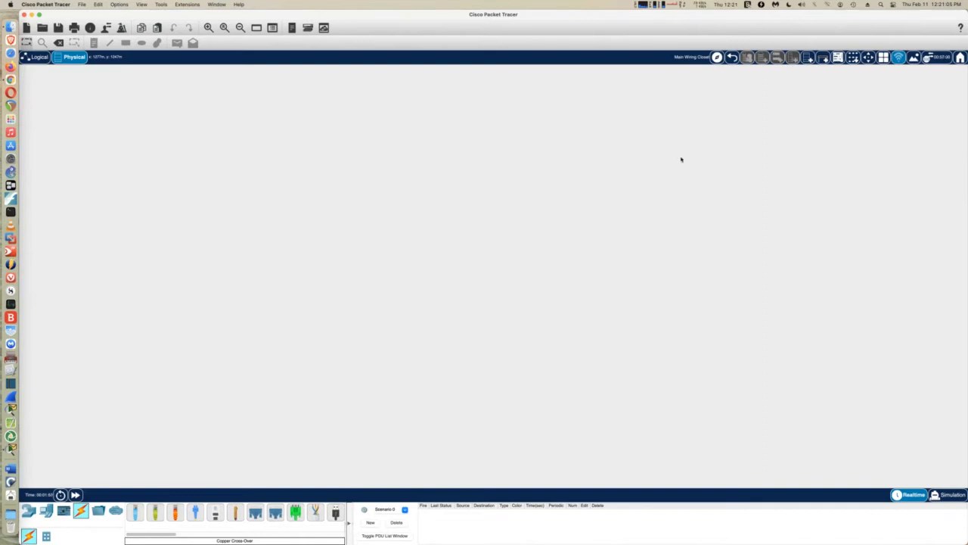
Add a table, two racks and a second table to the wiring closet
left_click(824, 58)
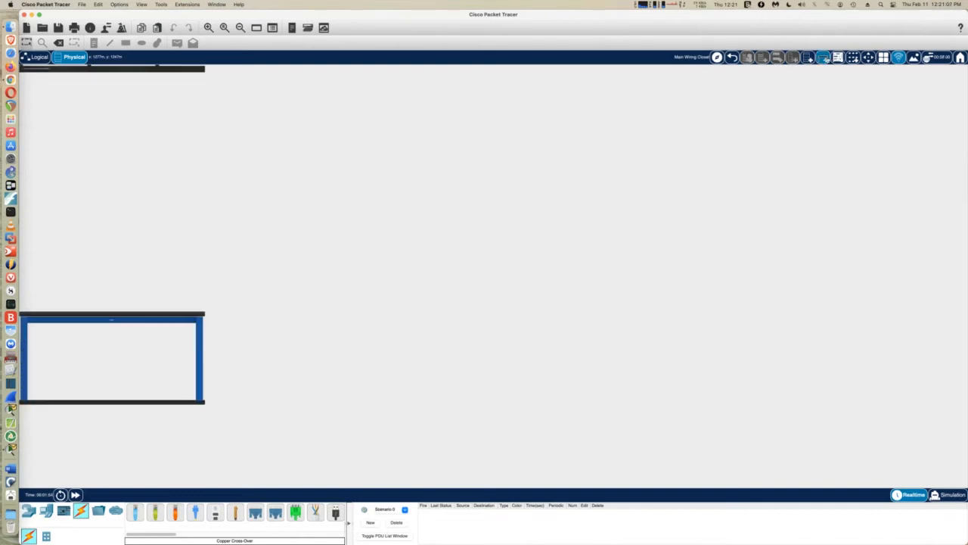
left_click(808, 58)
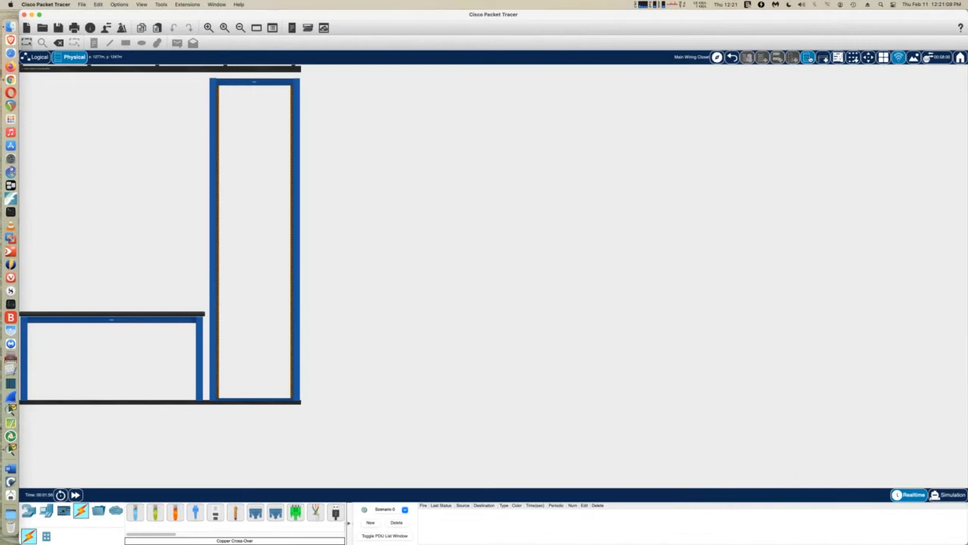
left_click(808, 58)
left_click(824, 58)
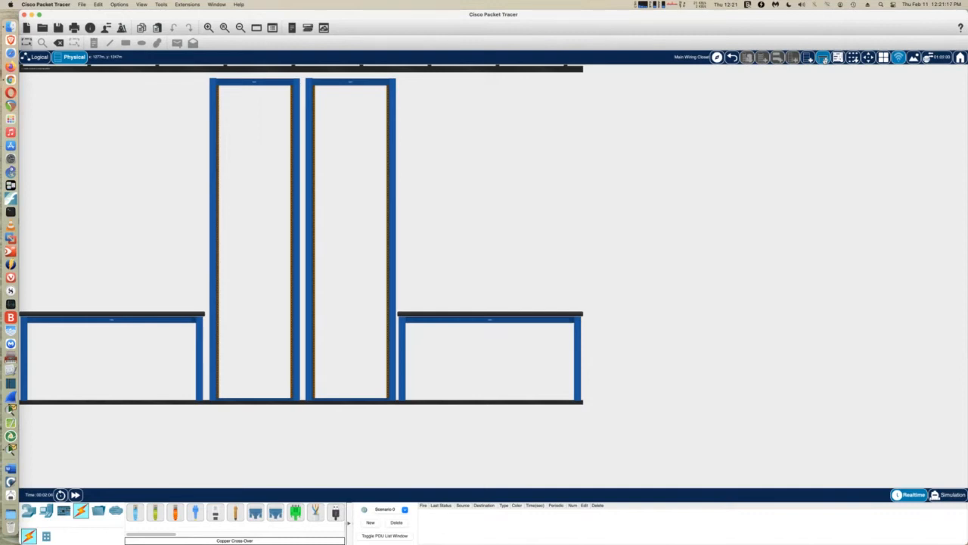
key("super+Tab")
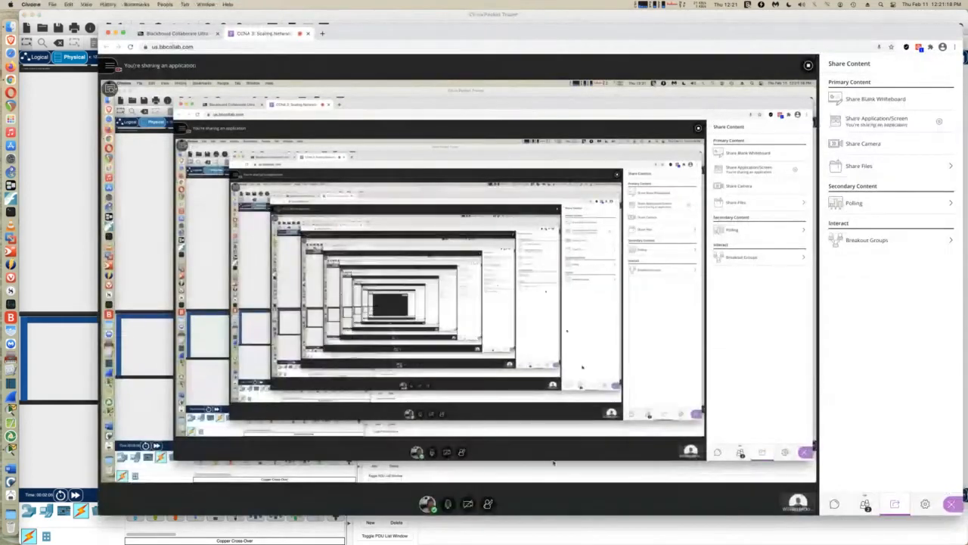
Unmute the microphone in the Blackboard Collaborate session, then return to Packet Tracer
left_click(449, 506)
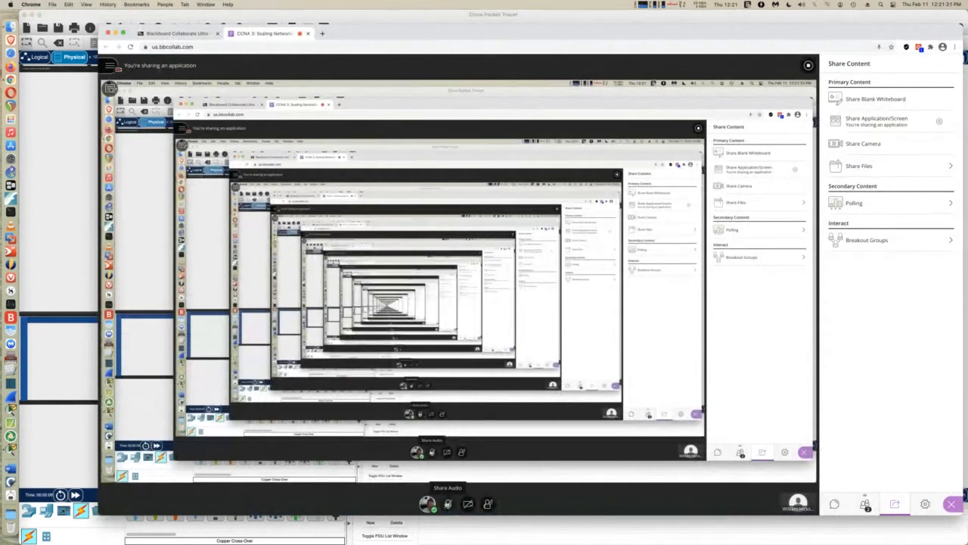
left_click(449, 506)
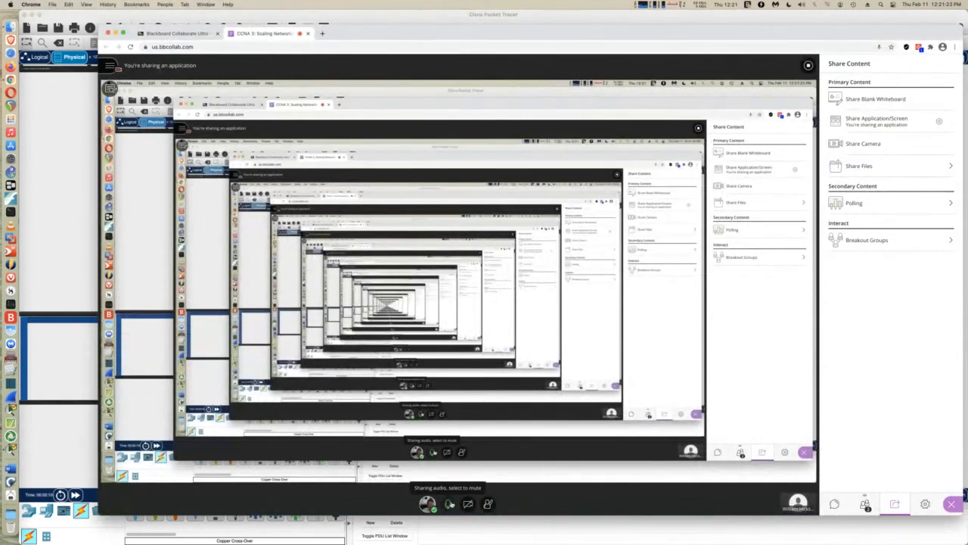
key("super+Tab")
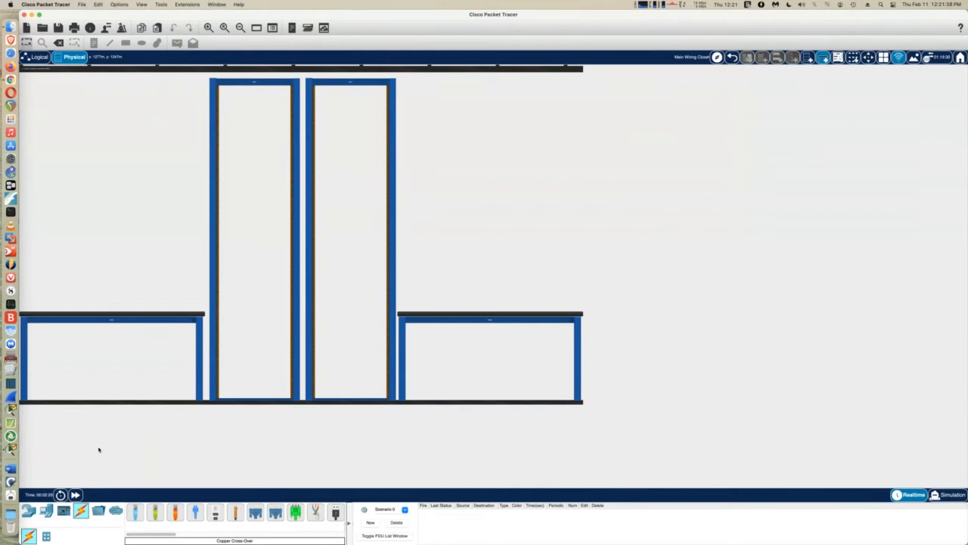
Place a PC on each of the two tables
left_click(45, 512)
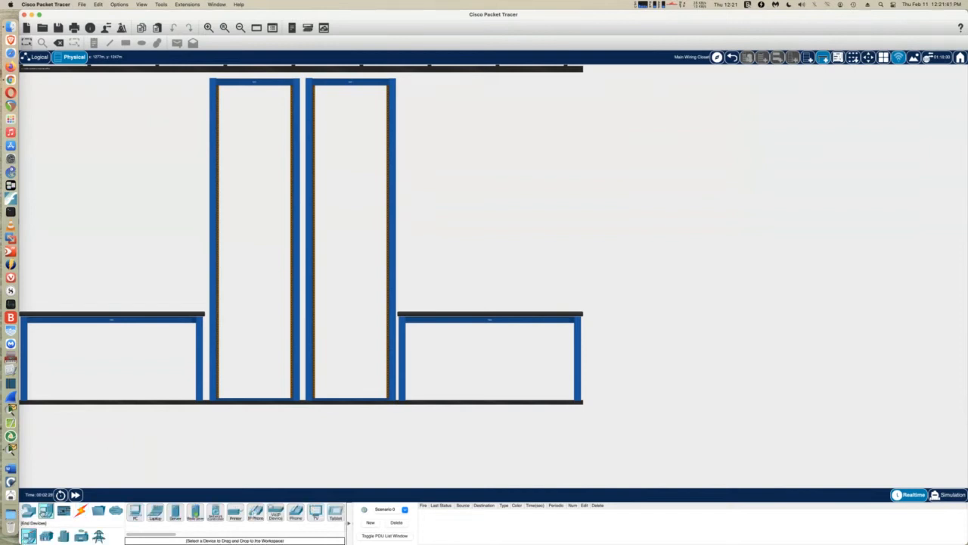
left_click_drag(135, 515, 191, 205)
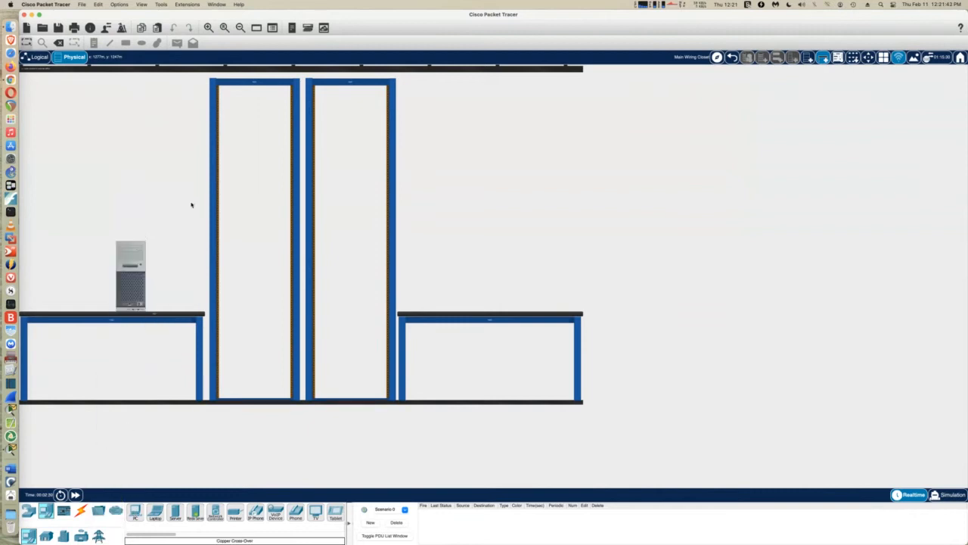
left_click_drag(136, 512, 471, 224)
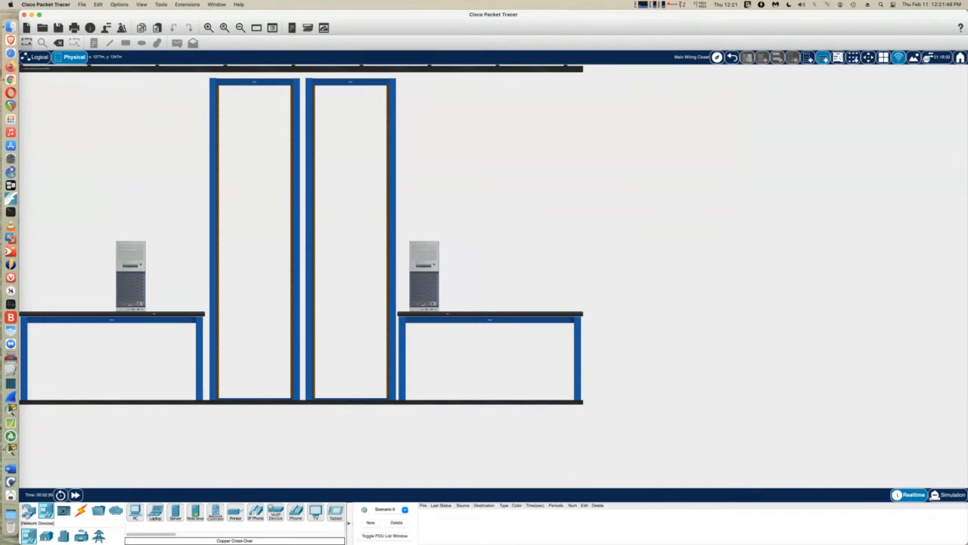
Mount a 2960 switch in each rack
left_click(28, 513)
left_click(46, 536)
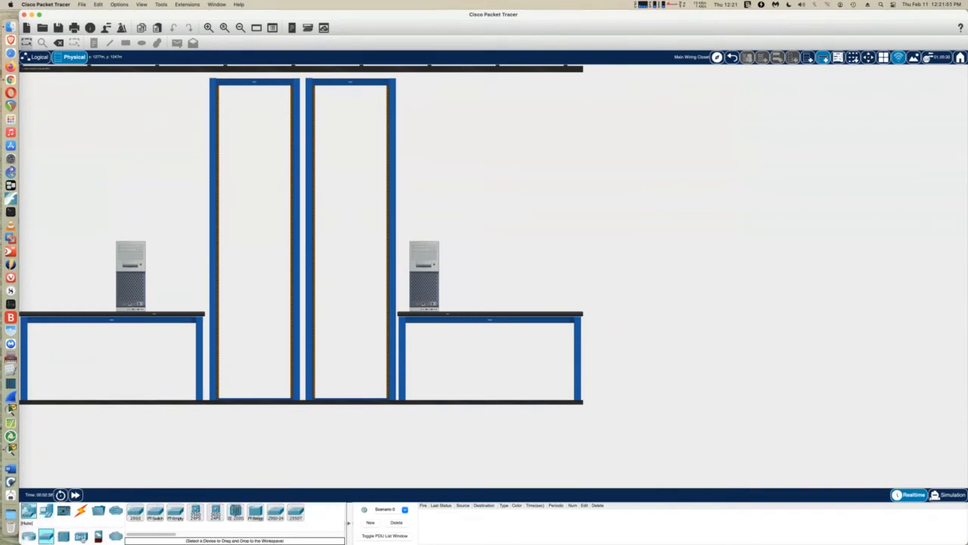
left_click_drag(134, 513, 255, 255)
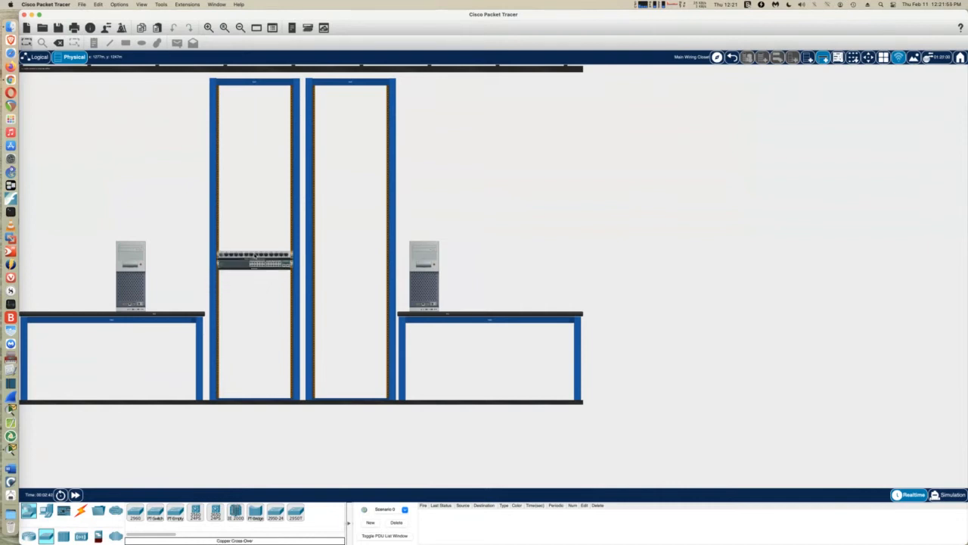
left_click_drag(144, 510, 353, 268)
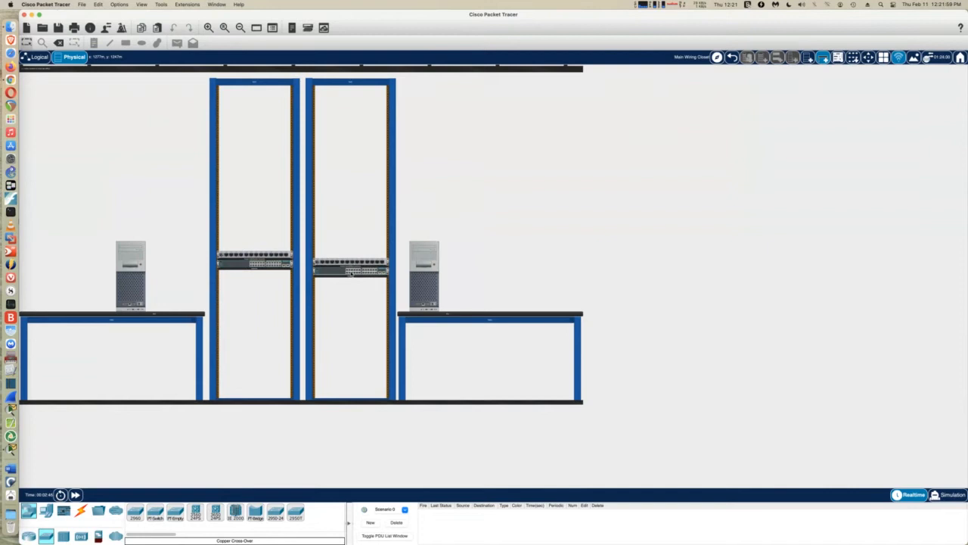
Move both patch panels to the rack tops and align the two switches
left_click_drag(348, 261, 359, 104)
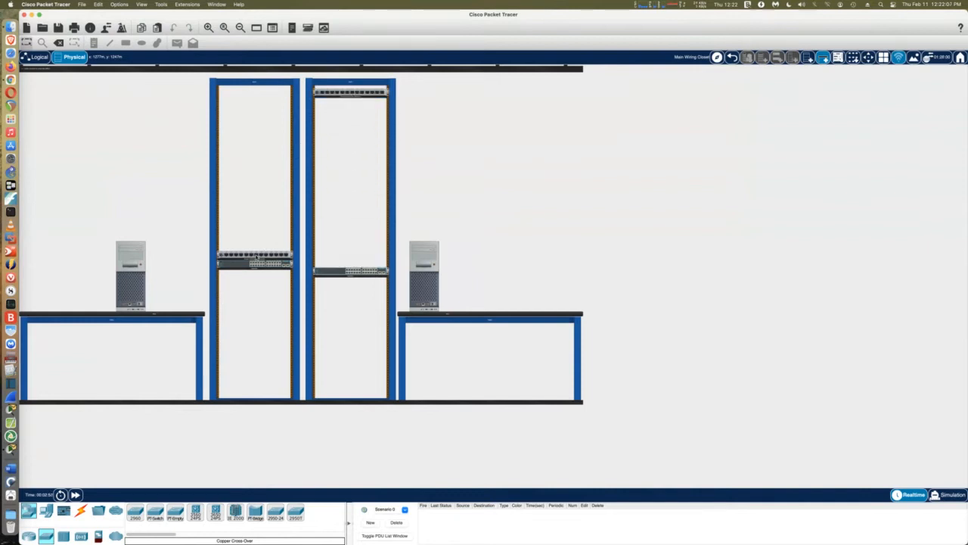
left_click_drag(255, 257, 254, 97)
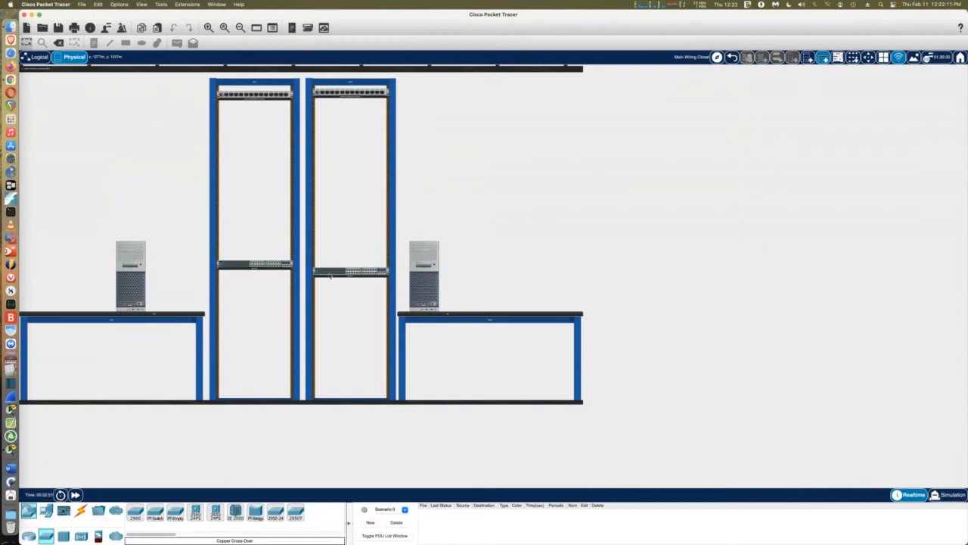
left_click_drag(330, 276, 330, 270)
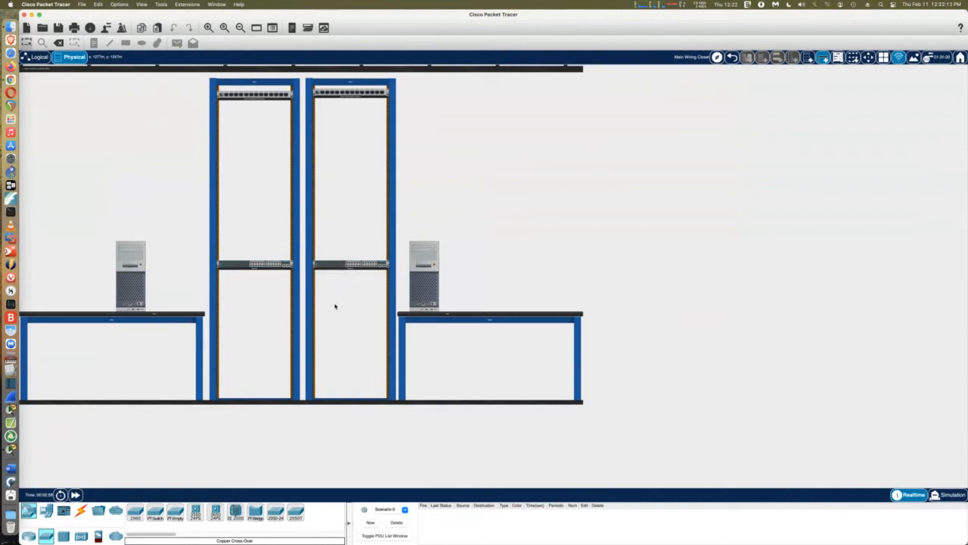
Zoom in close on the racks and PCs, then zoom out one level to fit both PCs
left_click(209, 27)
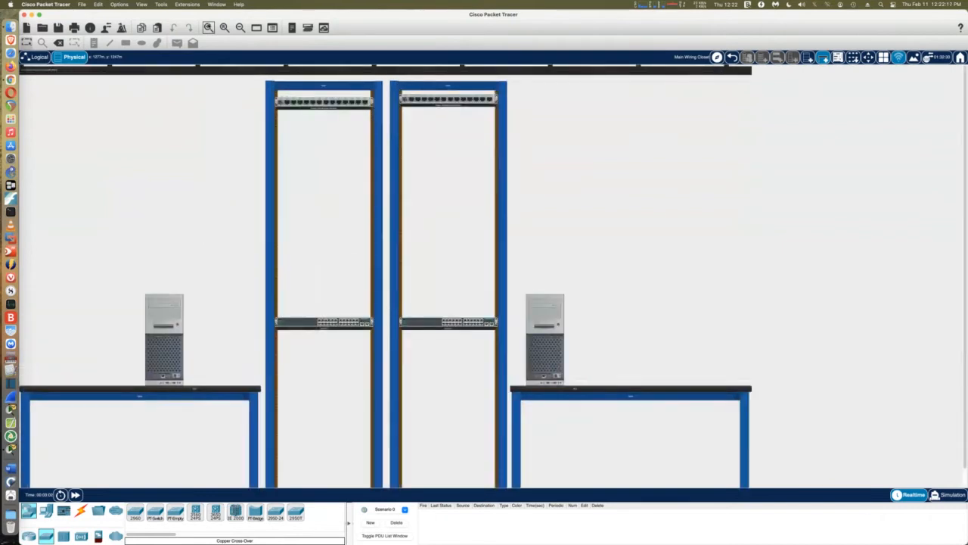
left_click(209, 27)
left_click(208, 27)
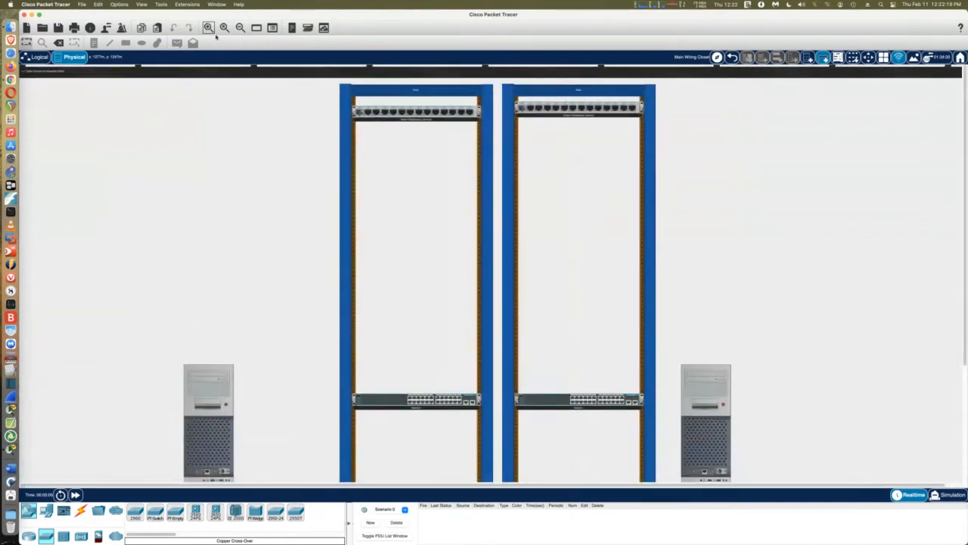
scroll(220, 145, "down", 5)
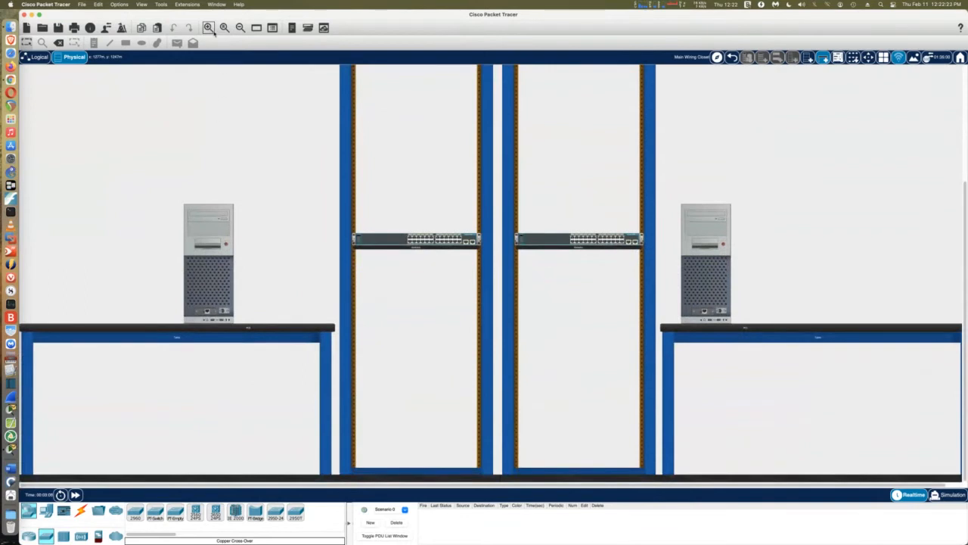
left_click(208, 27)
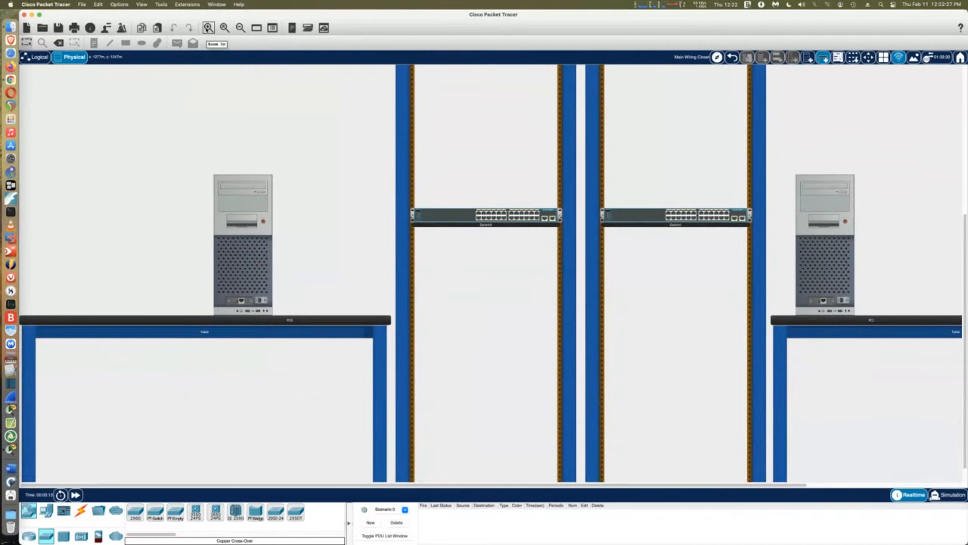
left_click(208, 27)
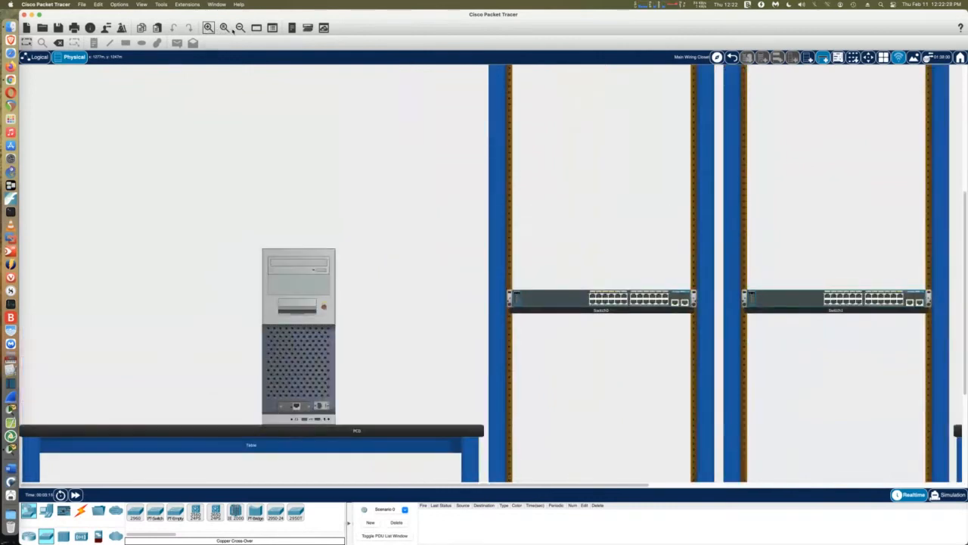
left_click(240, 27)
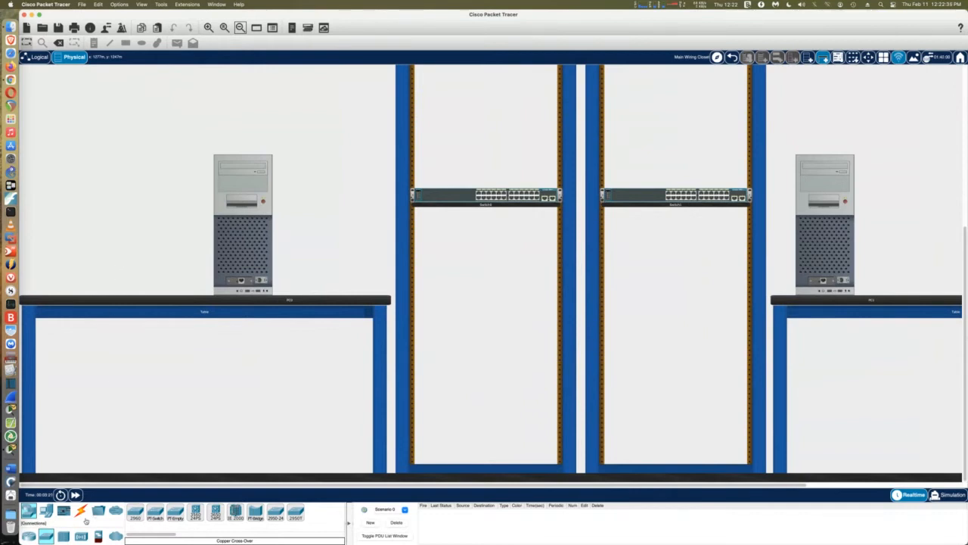
Cable the left PC's FastEthernet0 to the left switch with copper straight-through
left_click(80, 511)
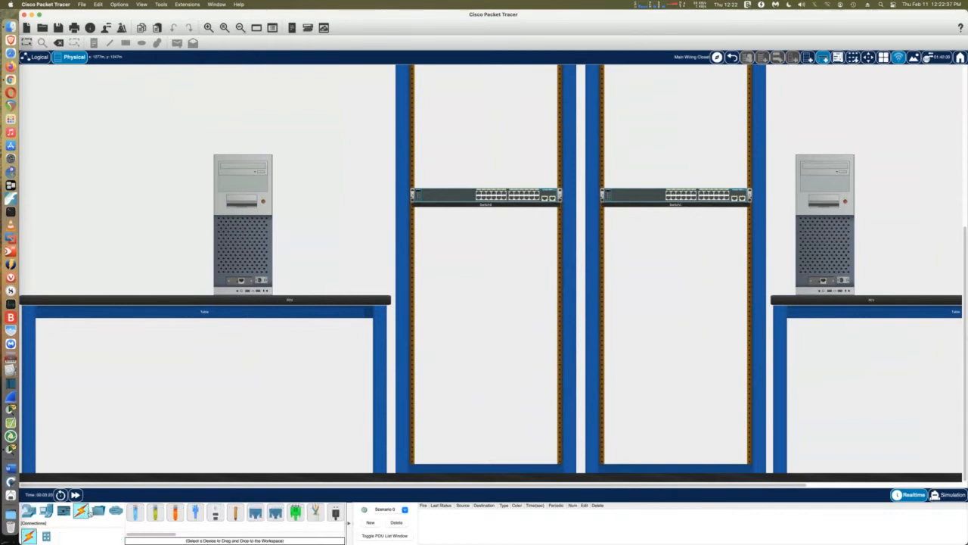
left_click(155, 512)
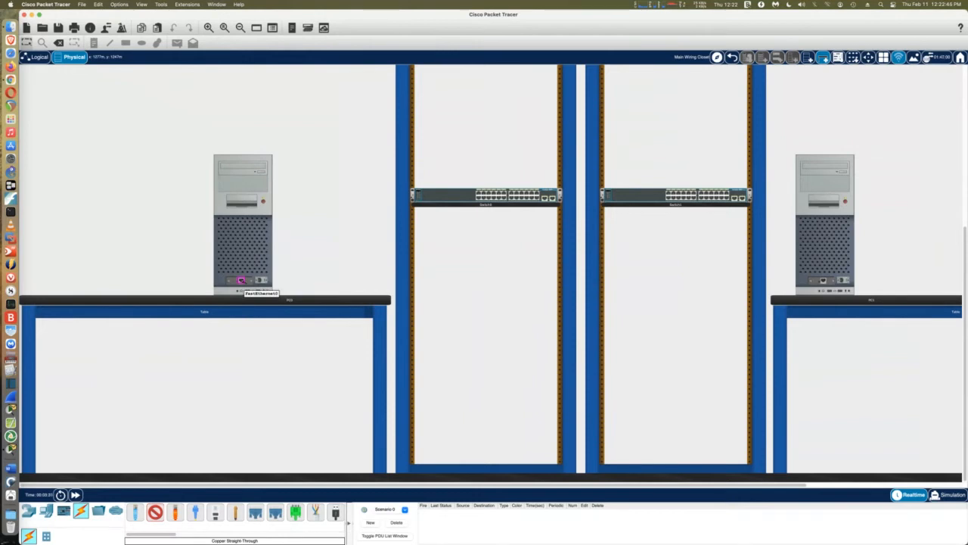
left_click(241, 280)
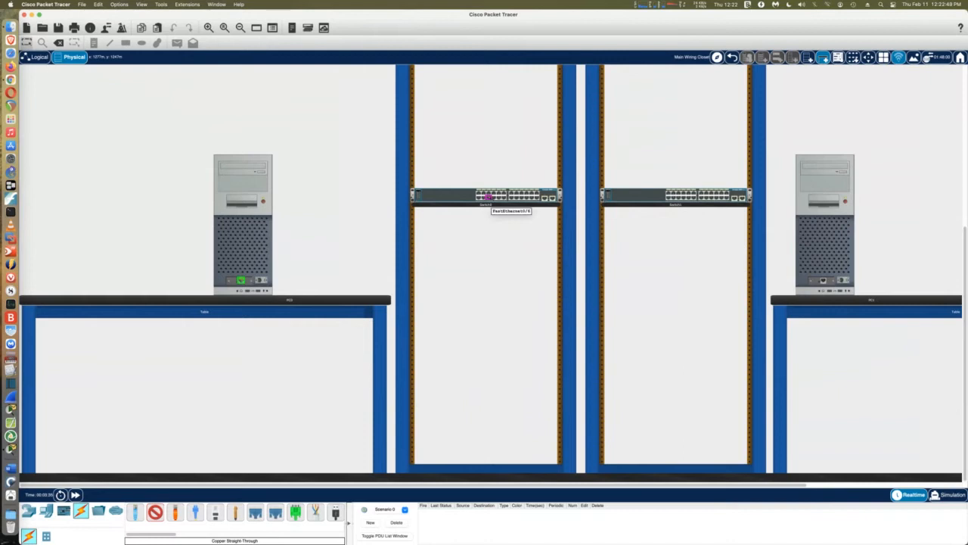
left_click(488, 199)
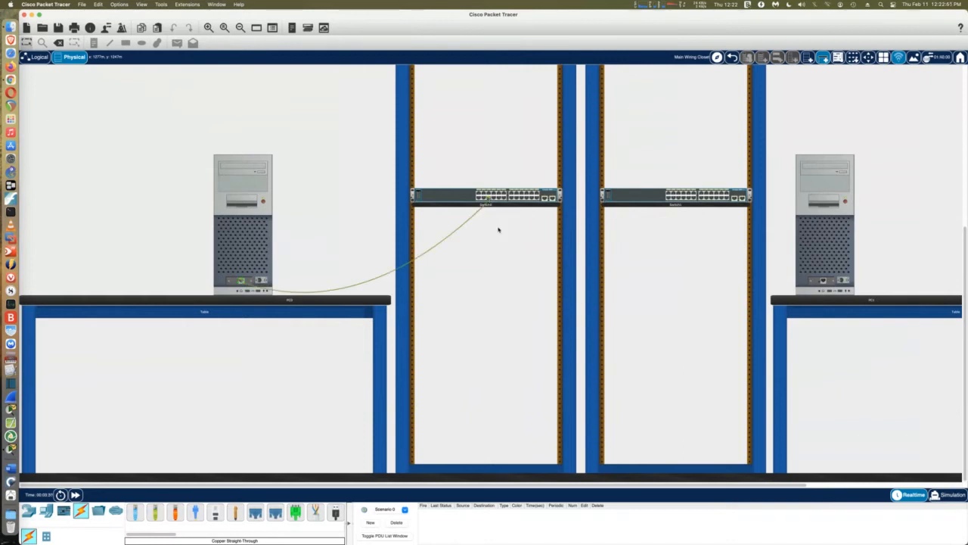
Cable PC1 to Switch1 Fa0/18 and link Switch0 to Switch1 Fa0/1 with straight-through copper
left_click(155, 513)
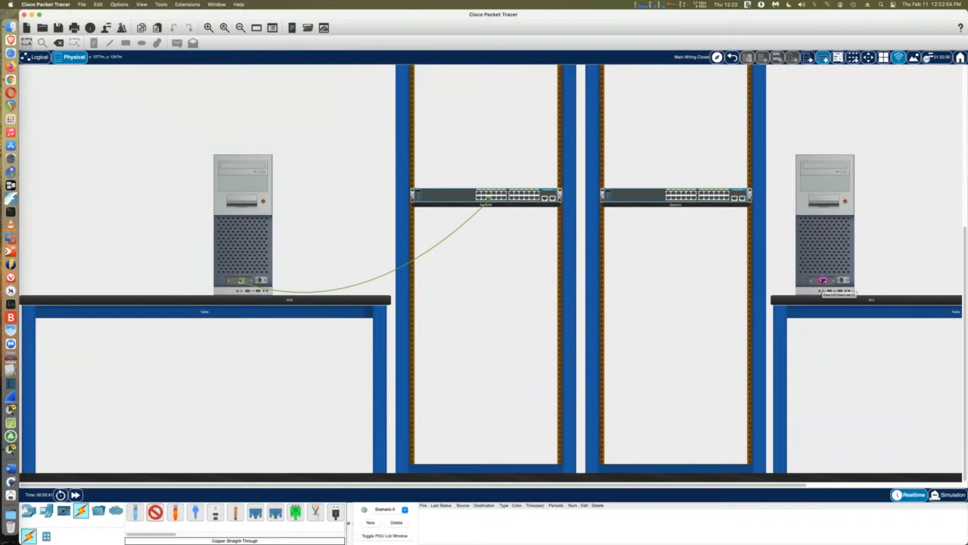
left_click(824, 280)
left_click(711, 197)
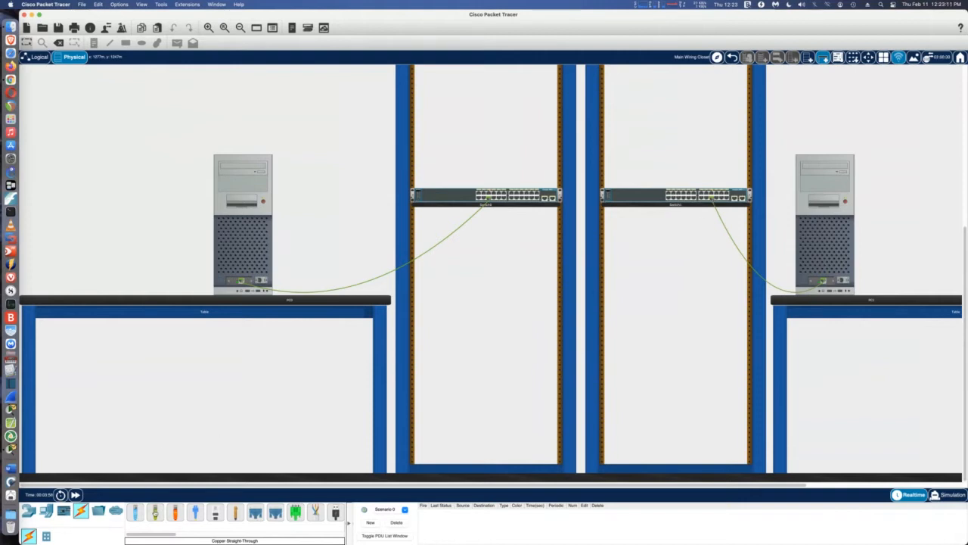
left_click(155, 512)
left_click(669, 195)
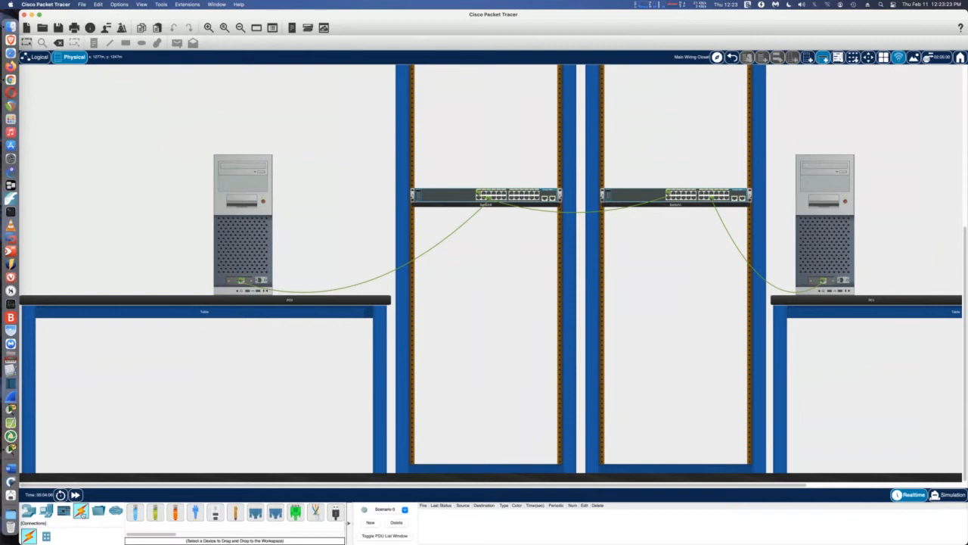
left_click(174, 513)
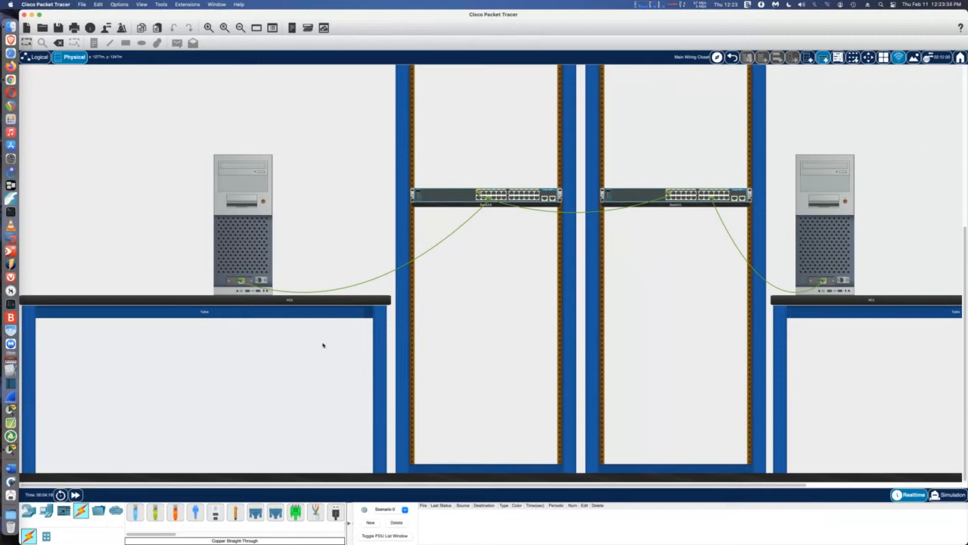
Connect Switch0 to Switch1 with a copper cross-over cable
left_click(173, 515)
left_click(669, 198)
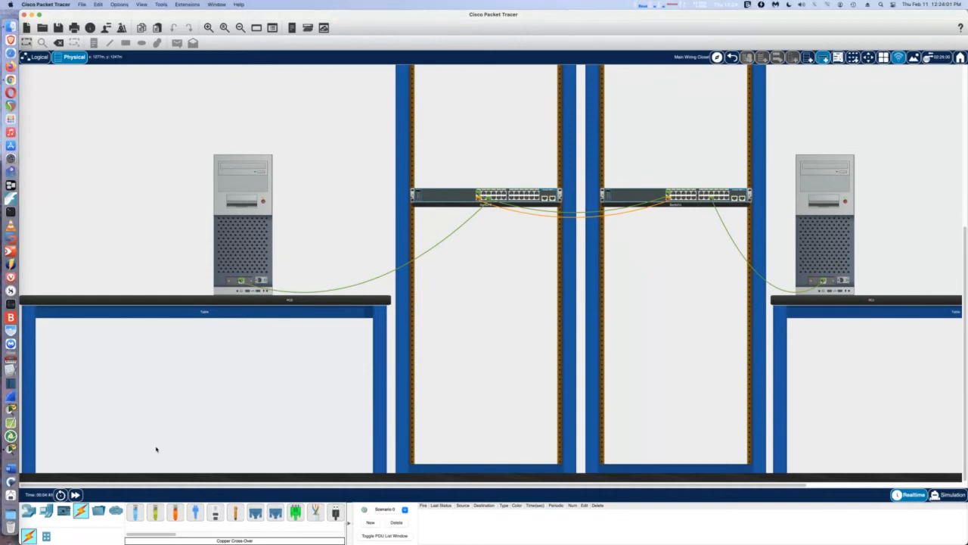
Line up PC0, Switch0, Switch1 and PC1 in the Logical view, then go back to Physical
left_click(37, 57)
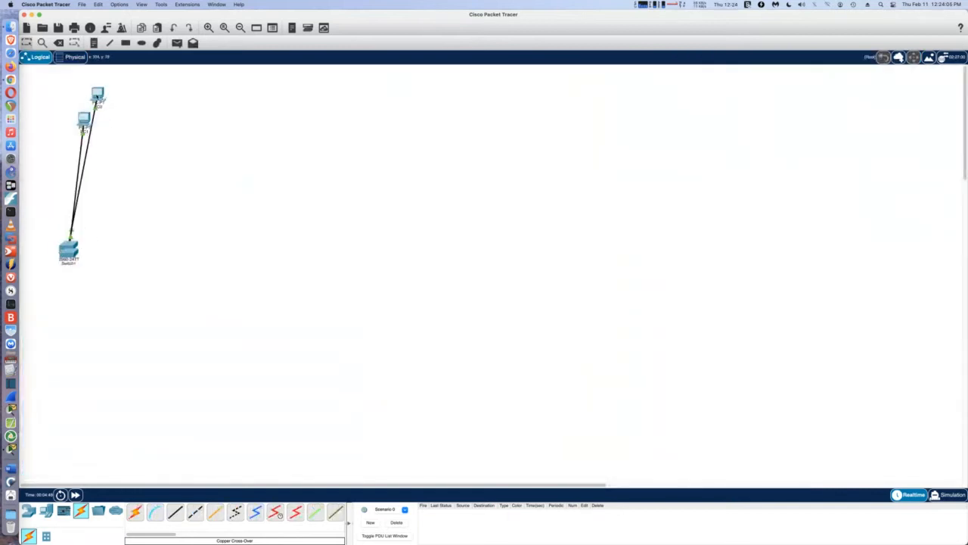
left_click_drag(98, 96, 64, 89)
left_click_drag(84, 120, 299, 91)
left_click_drag(68, 251, 242, 89)
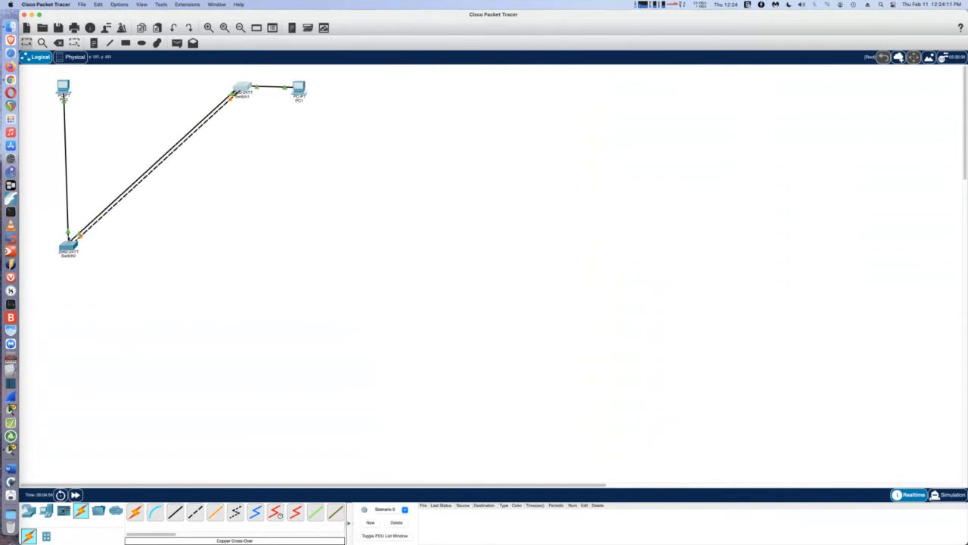
left_click_drag(68, 246, 119, 91)
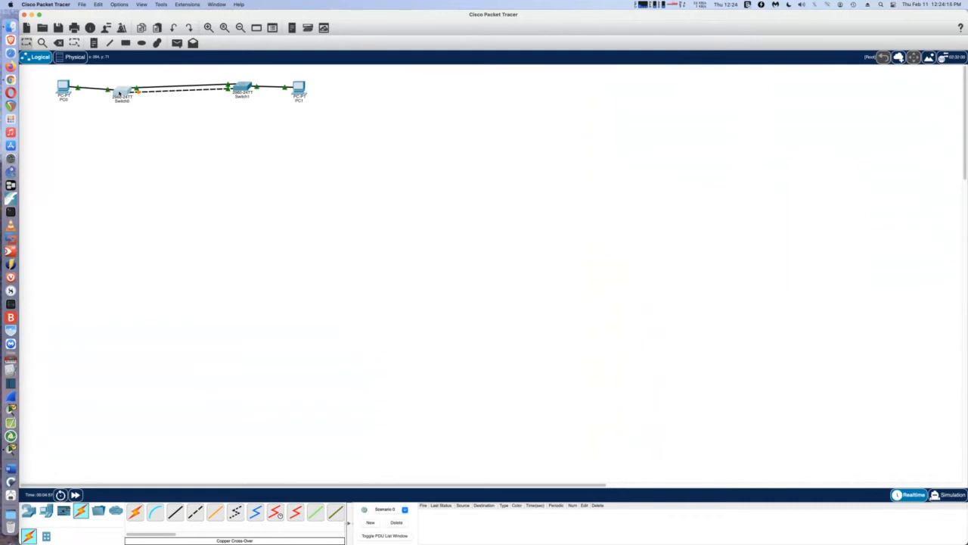
mouse_move(119, 92)
left_click(75, 58)
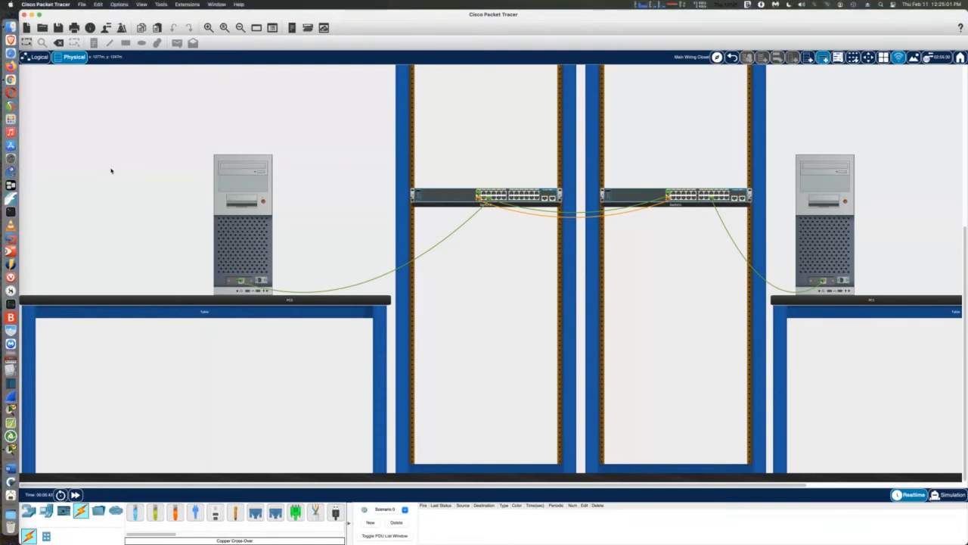
Change the two PCs' display names to PC-A and PC-B
left_click(242, 185)
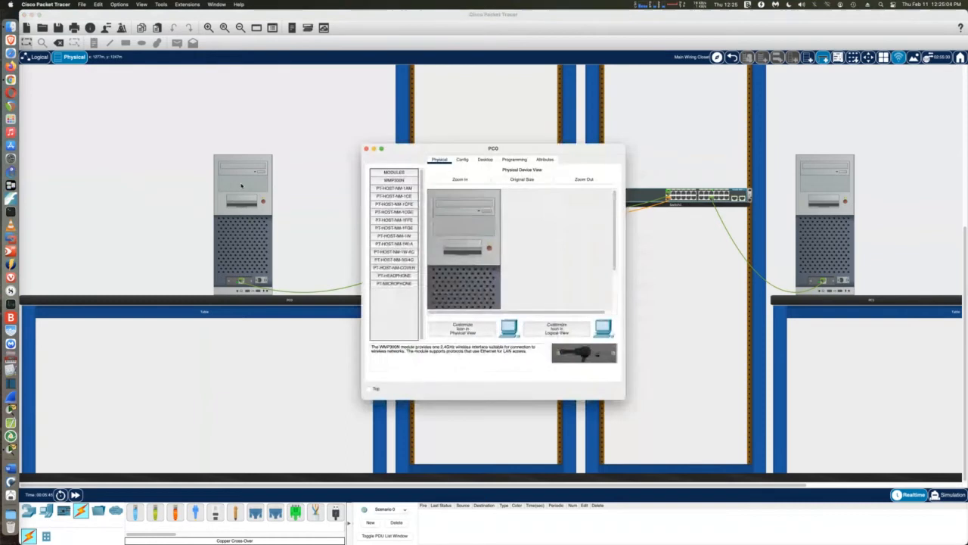
left_click(462, 159)
left_click(474, 192)
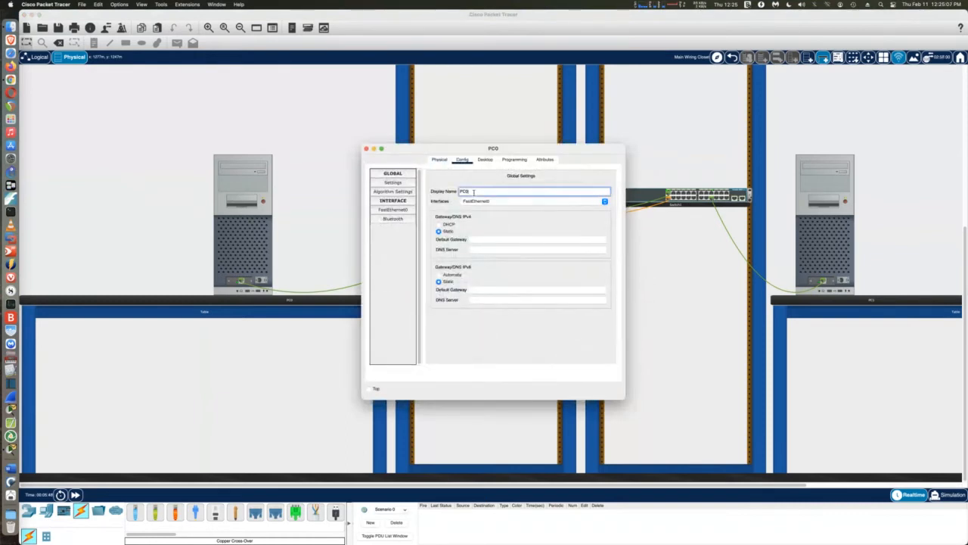
key("BackSpace")
type("1A")
left_click(366, 148)
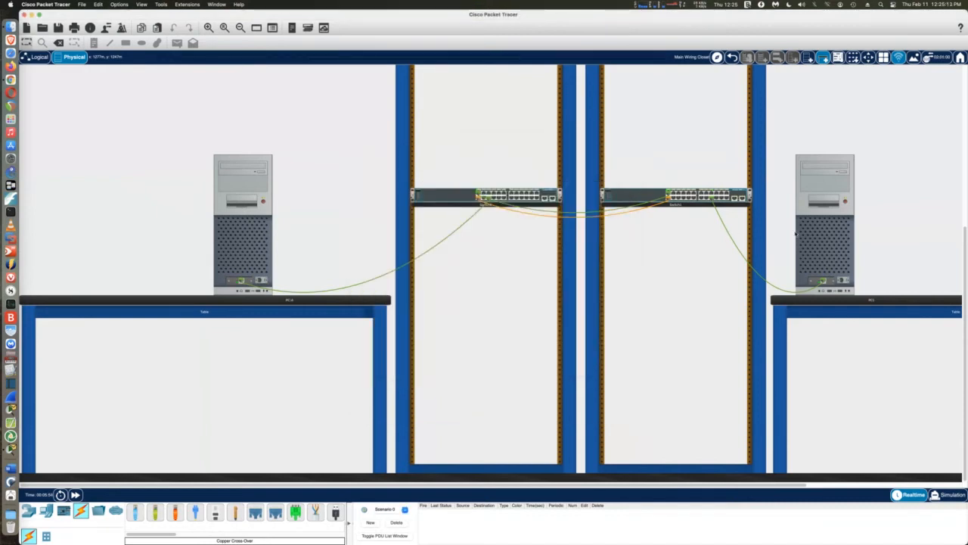
left_click(831, 185)
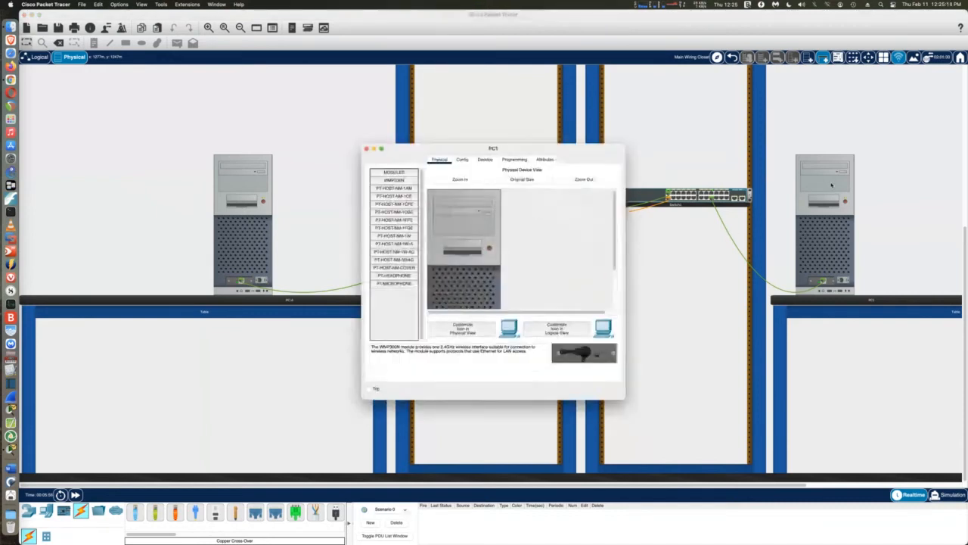
left_click(464, 159)
left_click(484, 190)
key("BackSpace")
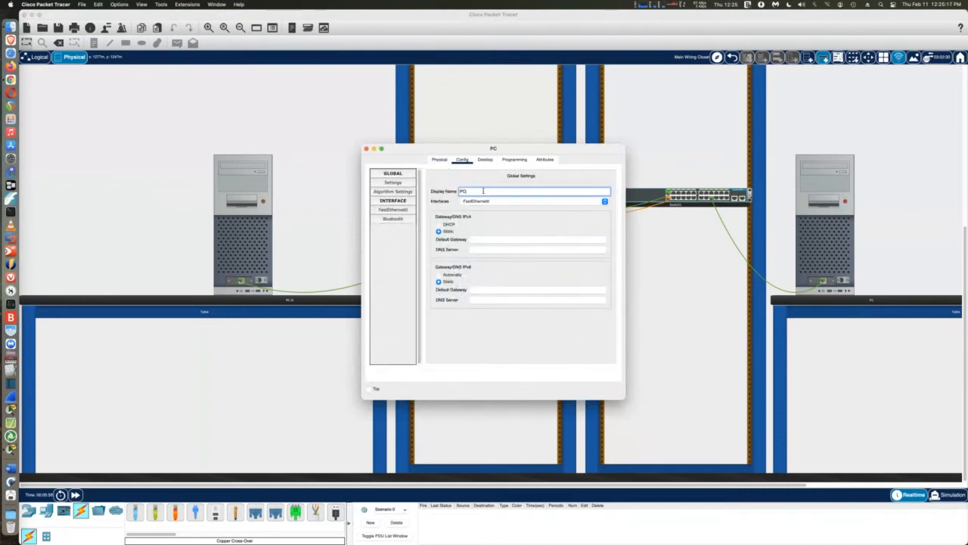
type("-B")
left_click(367, 148)
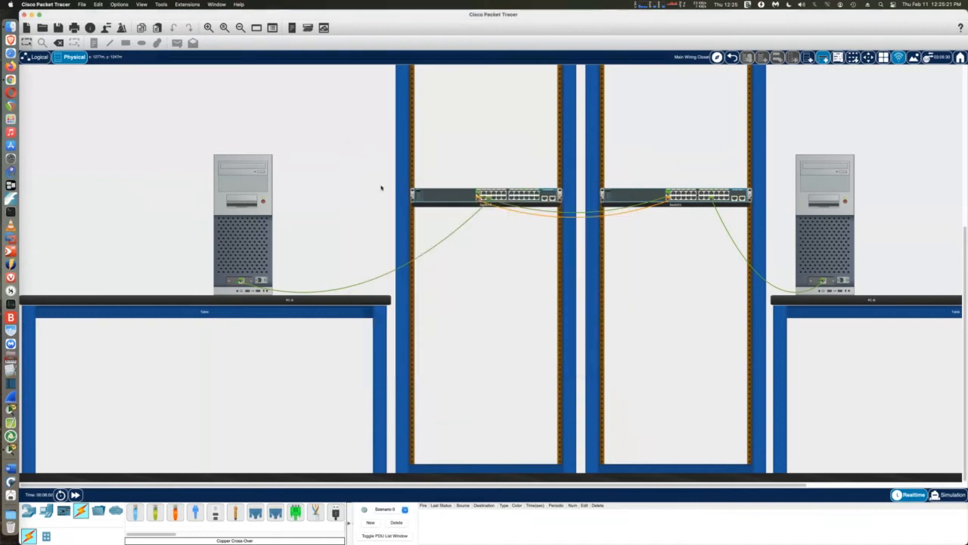
Change the two switches' display names to S1 and S2
left_click(449, 198)
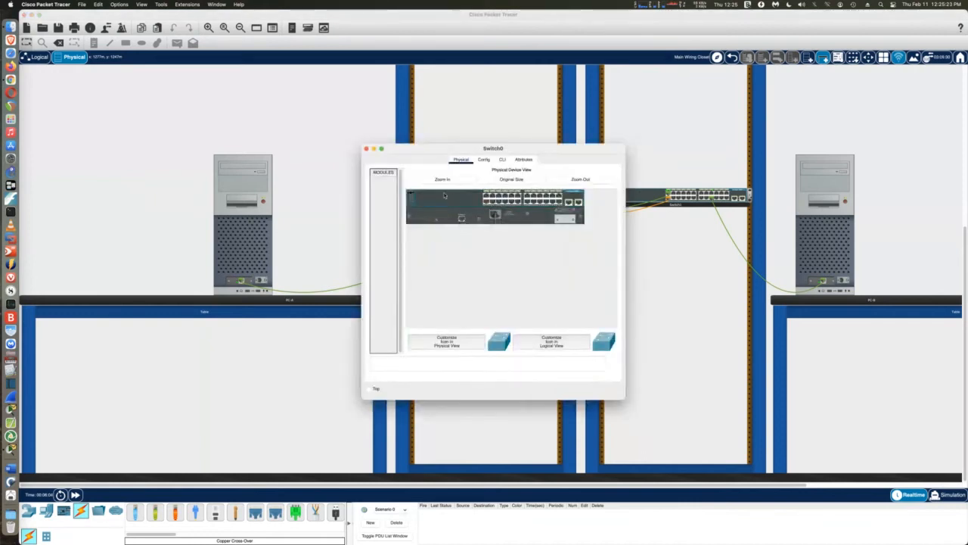
left_click(483, 160)
left_click(479, 191)
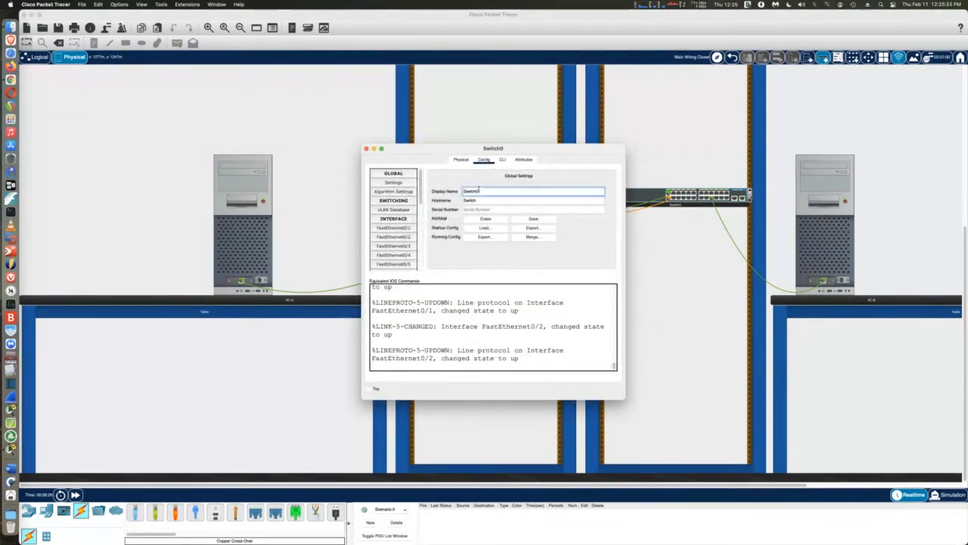
key("BackSpace")
key("BackSpace")
key("BackSpace")
key("BackSpace")
key("BackSpace")
key("BackSpace")
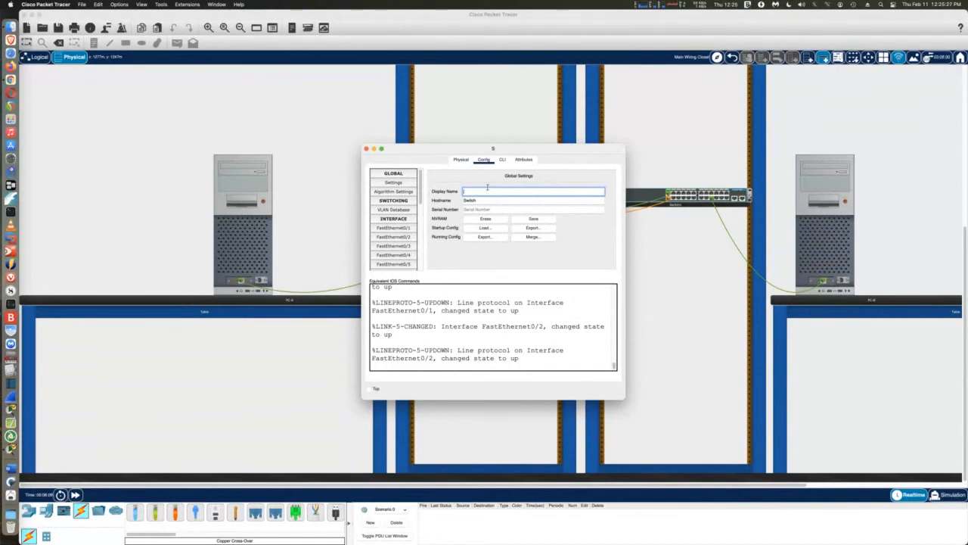
type("1")
left_click(366, 149)
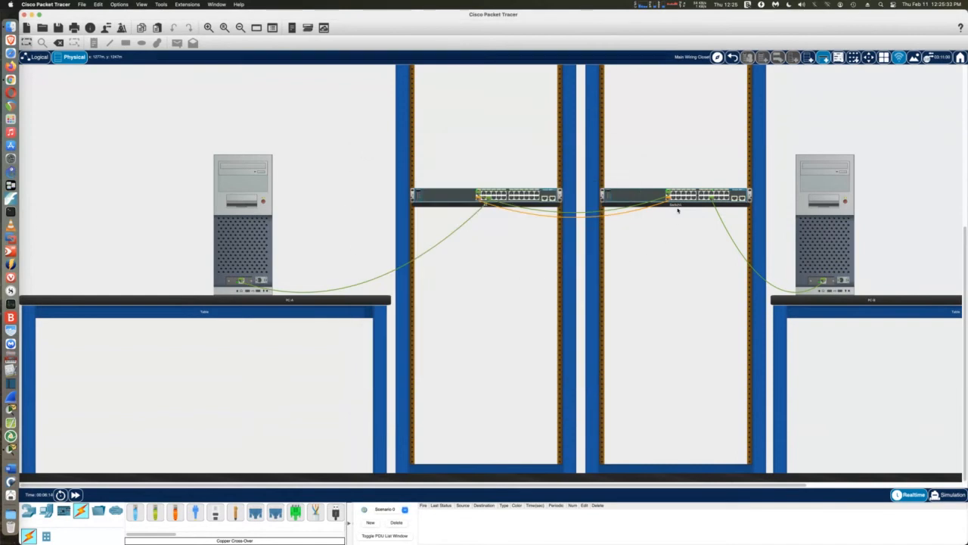
left_click(655, 196)
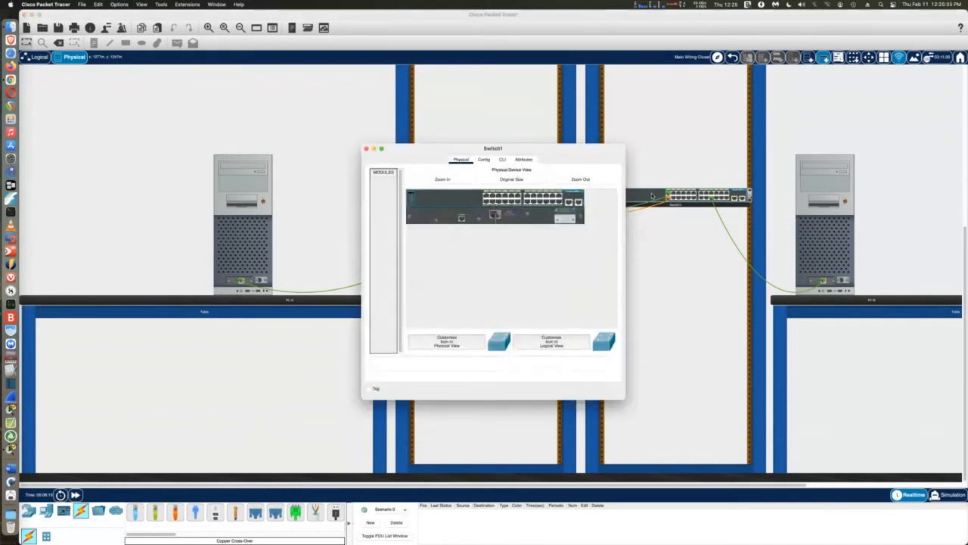
left_click(484, 160)
left_click(494, 190)
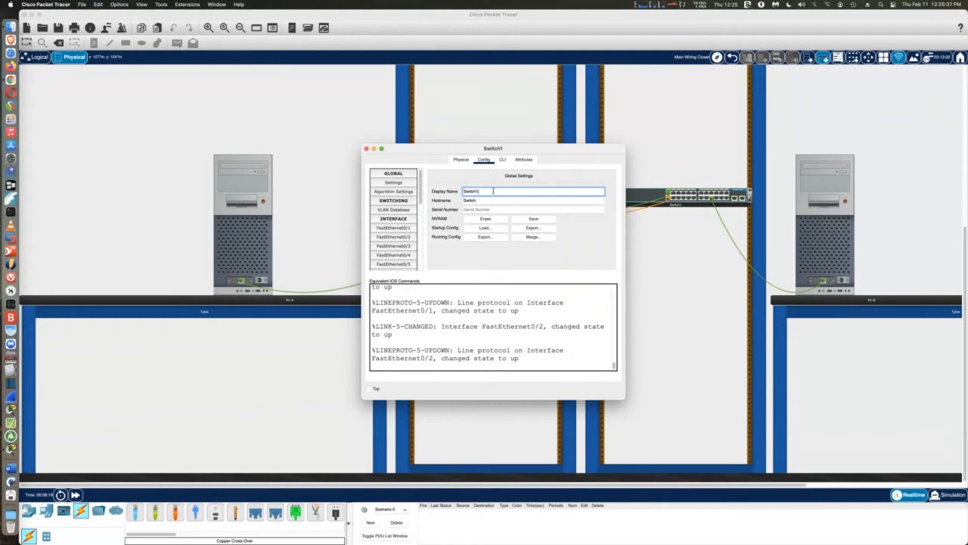
key("BackSpace")
key("BackSpace")
key("BackSpace")
key("BackSpace")
type("2")
left_click(367, 149)
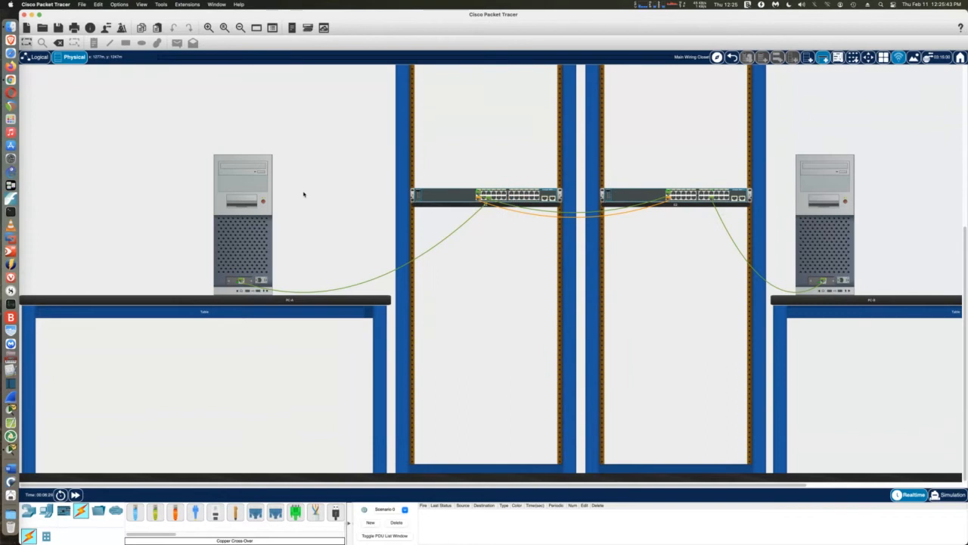
mouse_move(303, 195)
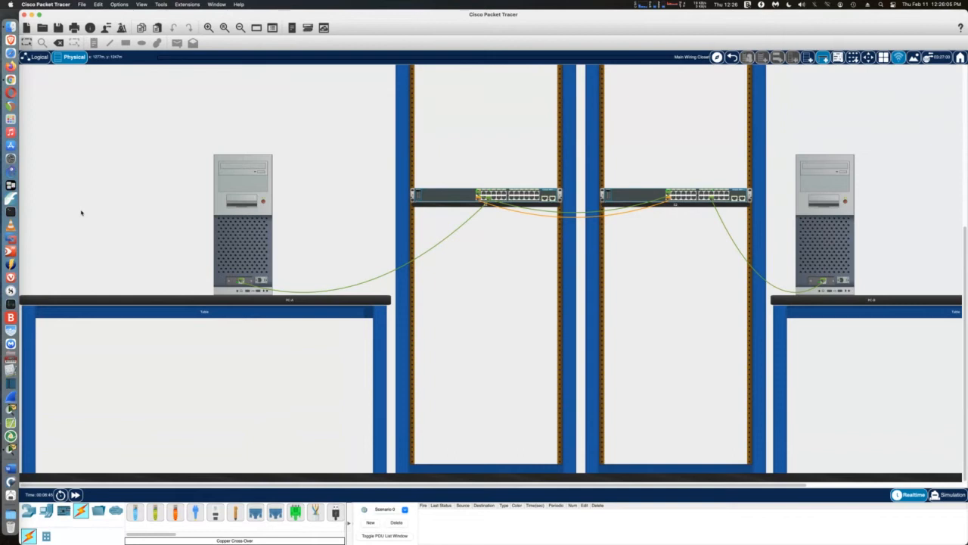
Open S1's CLI, widen the window, and enter global configuration mode
left_click(432, 195)
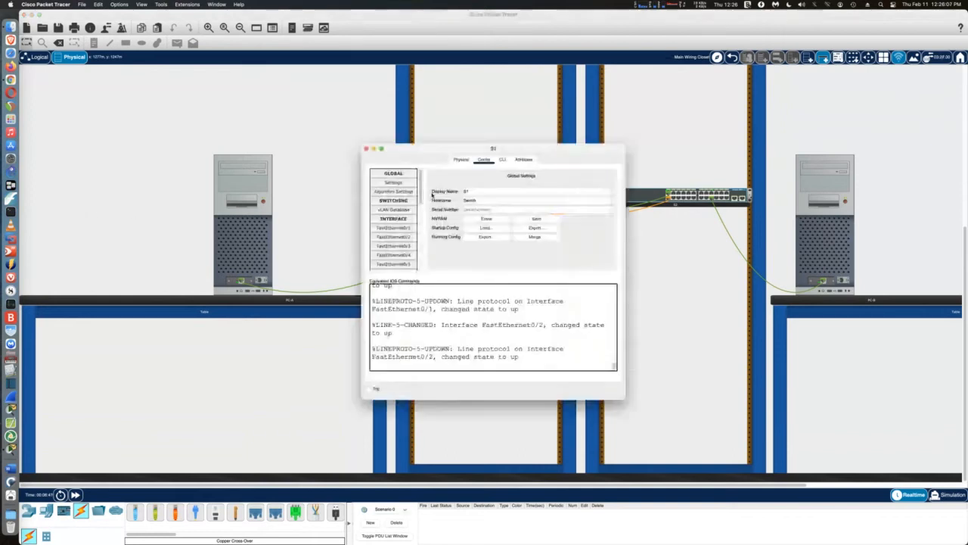
left_click(502, 160)
left_click_drag(625, 271, 815, 269)
key("Return")
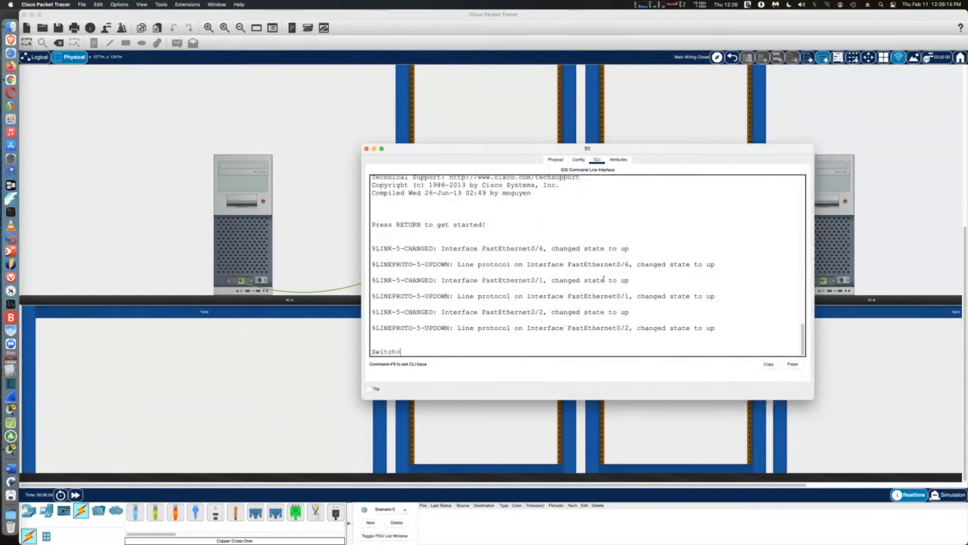
type("en")
key("Tab")
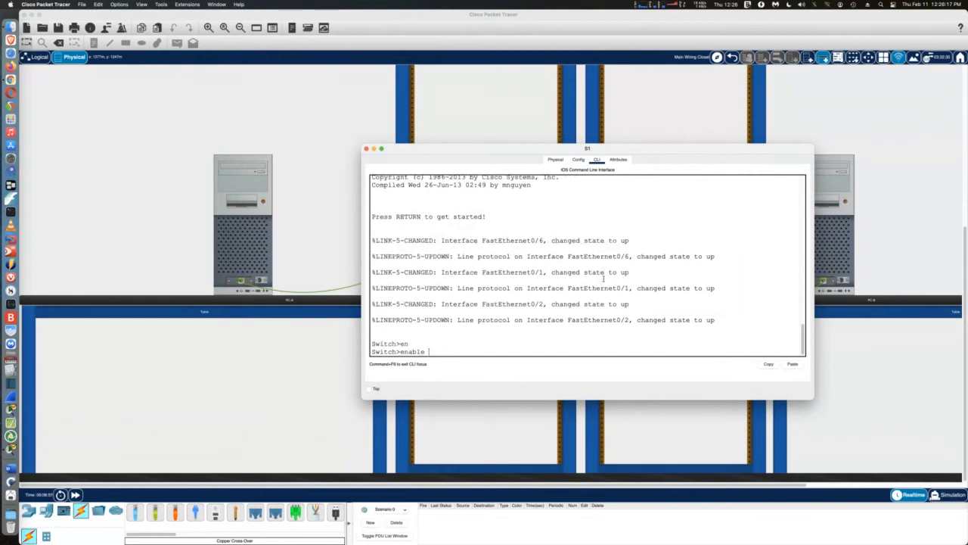
key("Return")
type("conf")
key("Tab")
type("t")
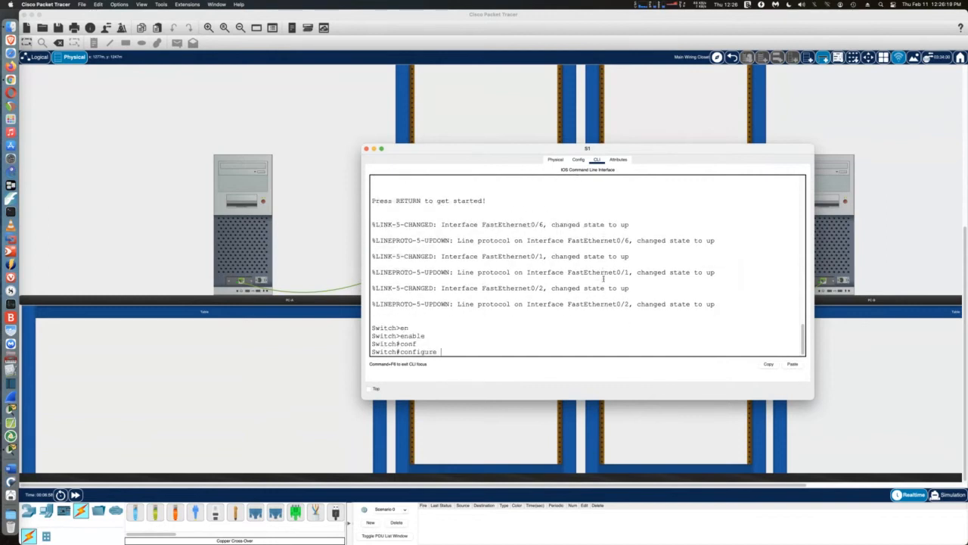
key("Tab")
key("Return")
Set hostname S1, disable IP domain lookup, and set an enable secret password
type("ho")
key("Tab")
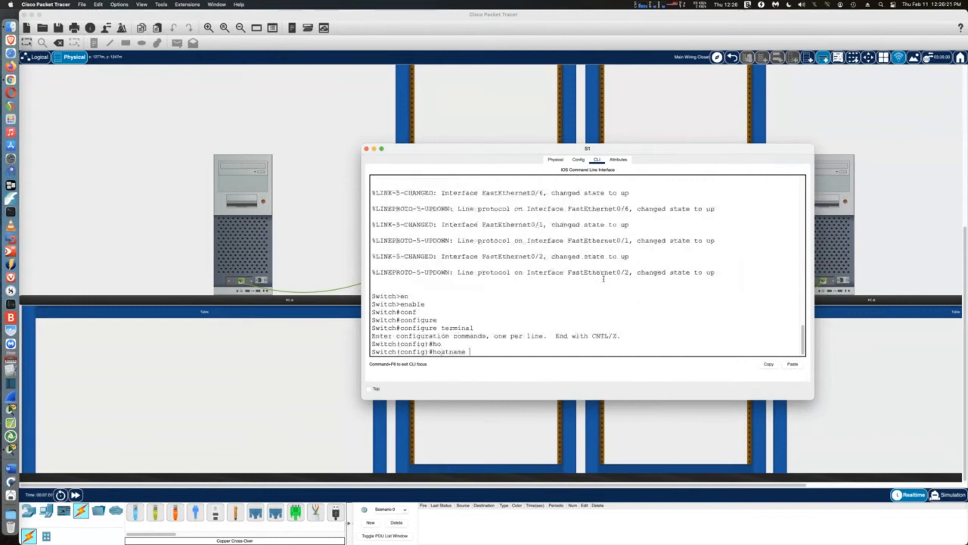
type("S1")
key("Return")
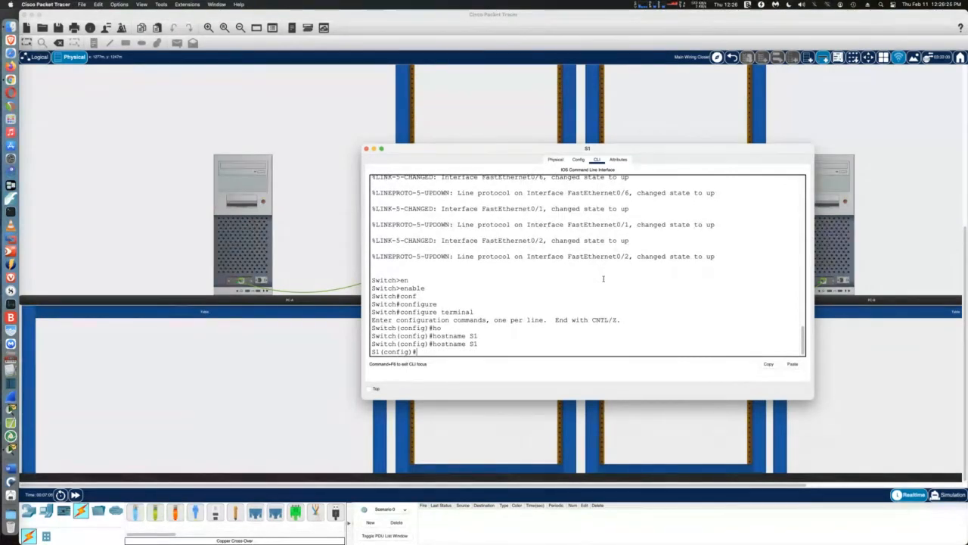
type("no ip do")
key("Tab")
type("m")
key("Tab")
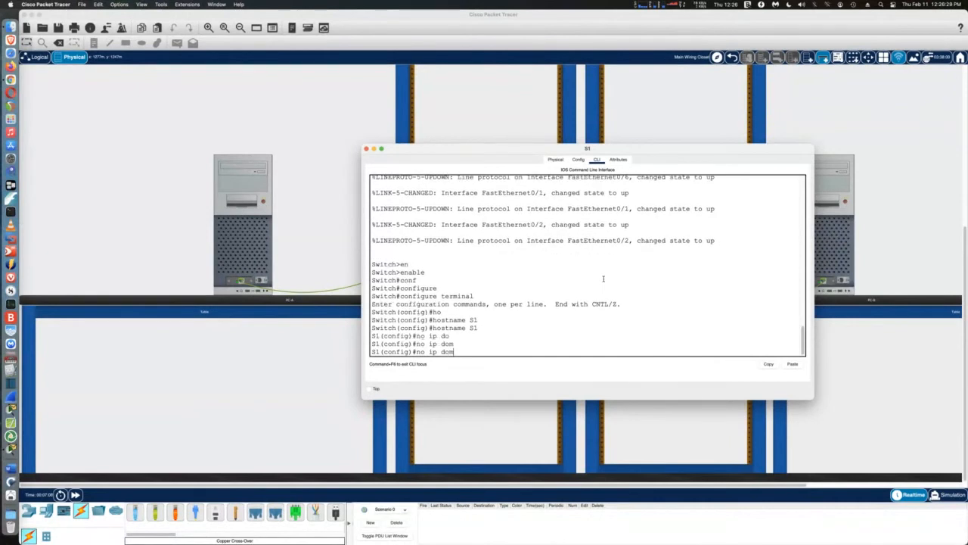
type("ain lookup")
key("Return")
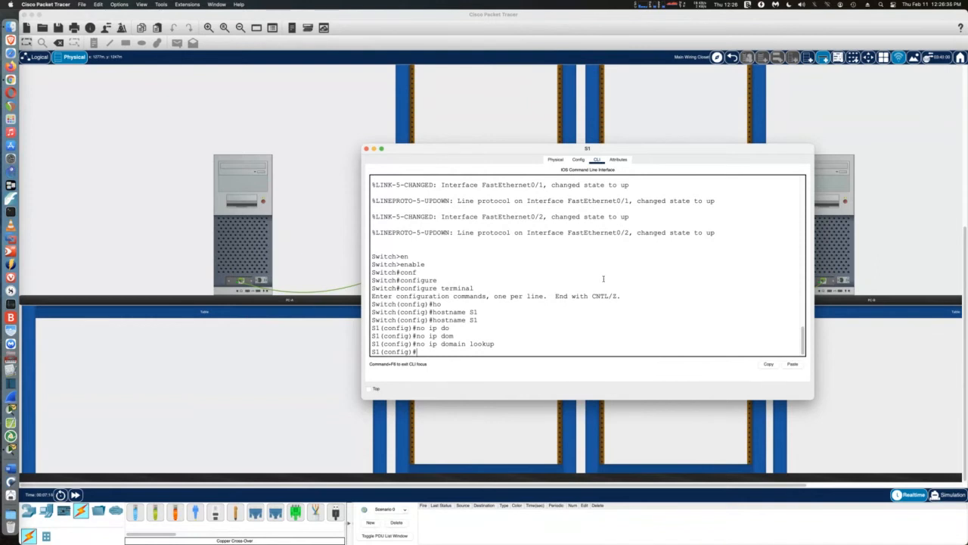
type("enable secret class")
key("Return")
Give vty lines 0–15 a password and require login
type("l")
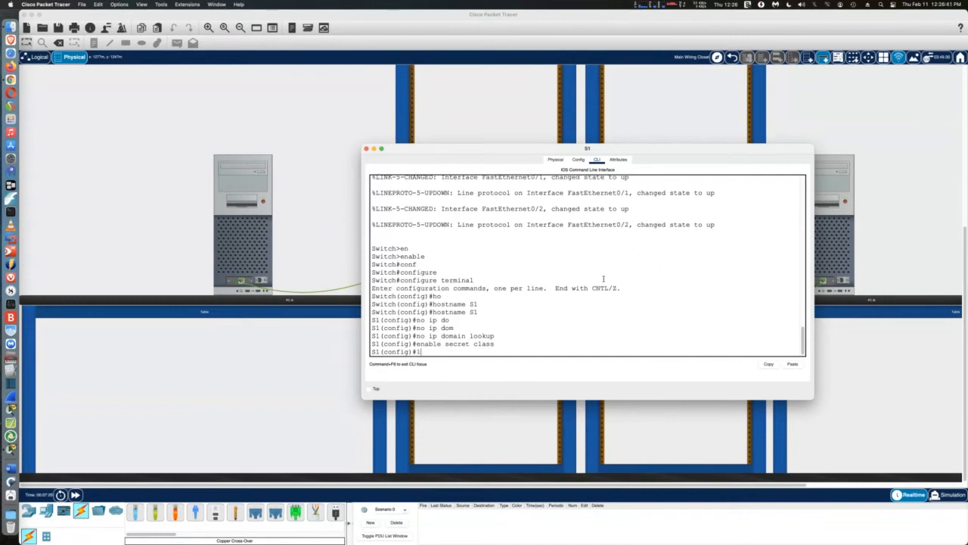
type("ine vty 0 15")
key("Return")
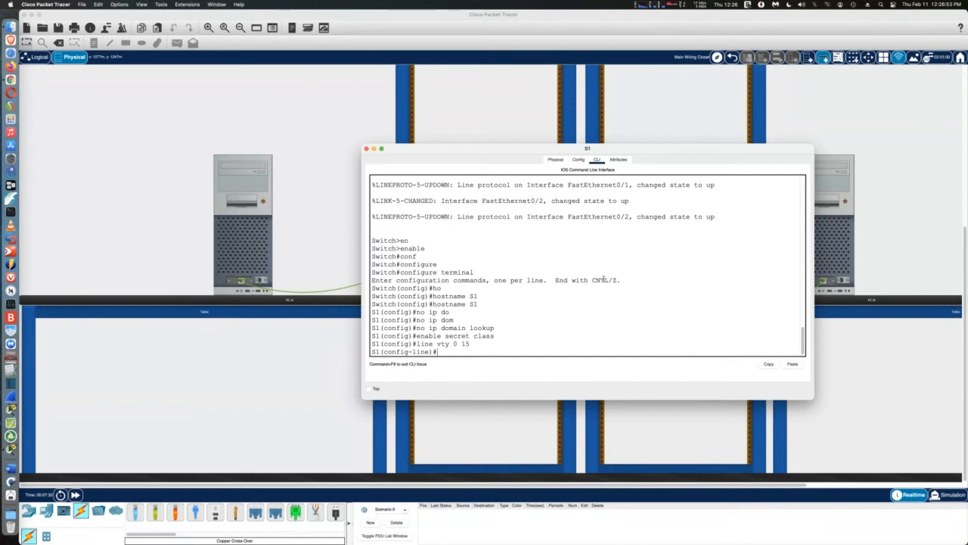
type("passowd")
key("BackSpace")
key("BackSpace")
key("BackSpace")
type("word cisco")
key("Return")
type("login")
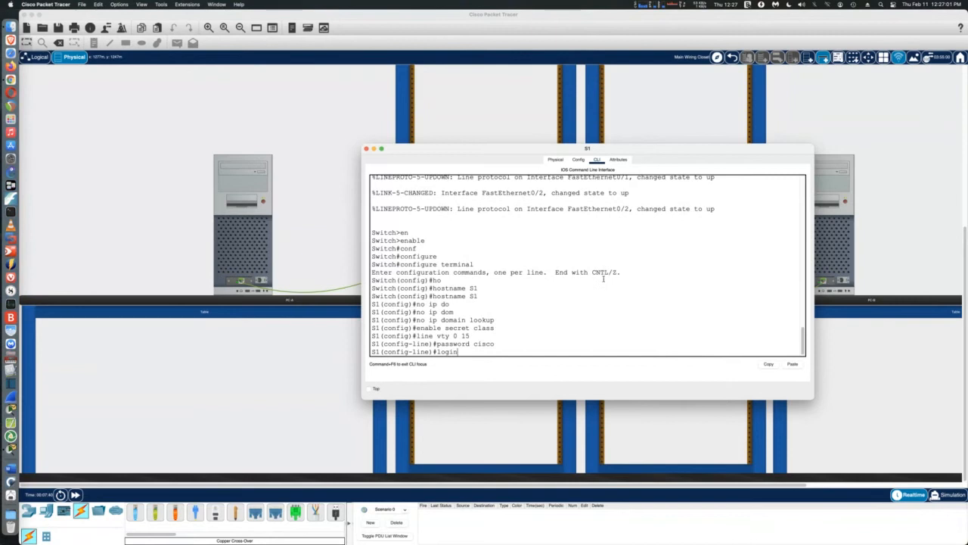
key("Return")
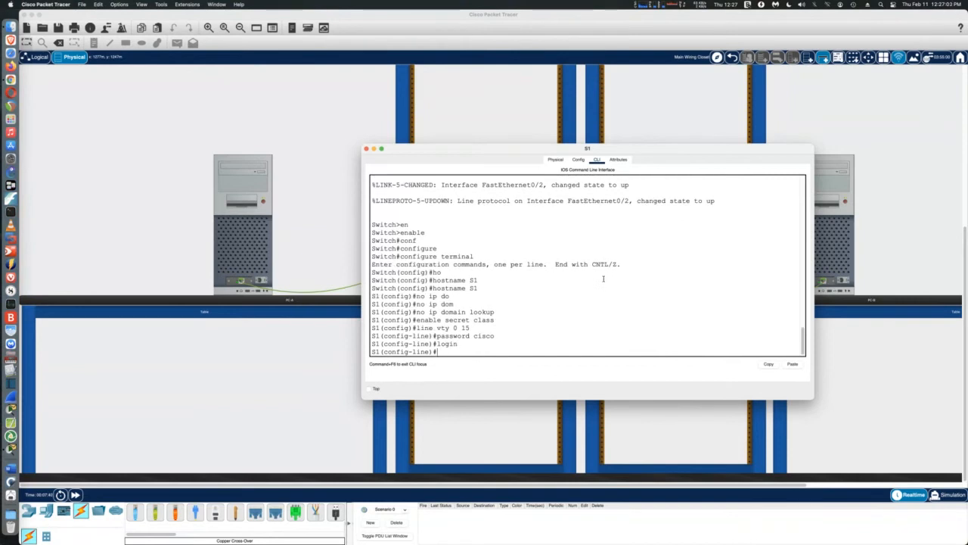
Enable service password-encryption and exit configuration mode with Ctrl+Z
type("service pas")
key("Tab")
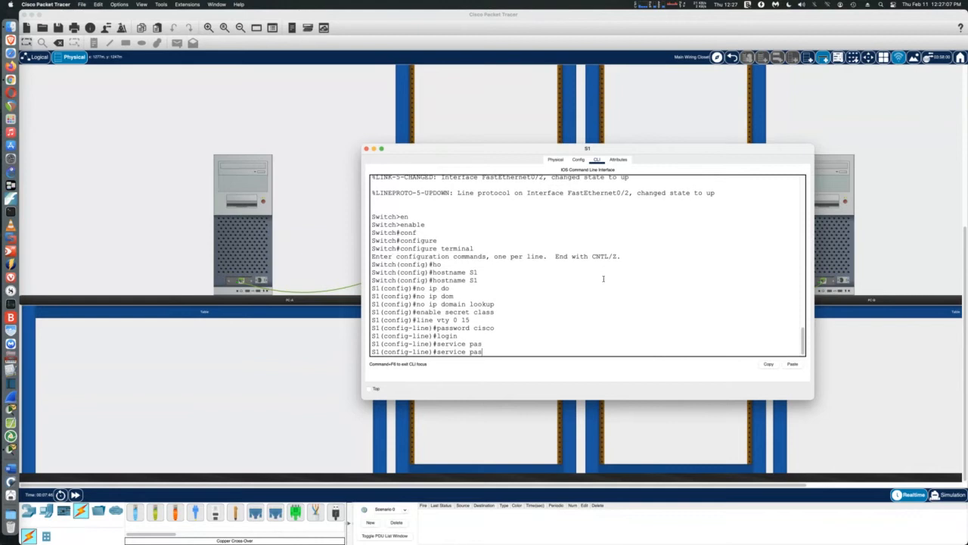
type("s")
key("Tab")
type("wor")
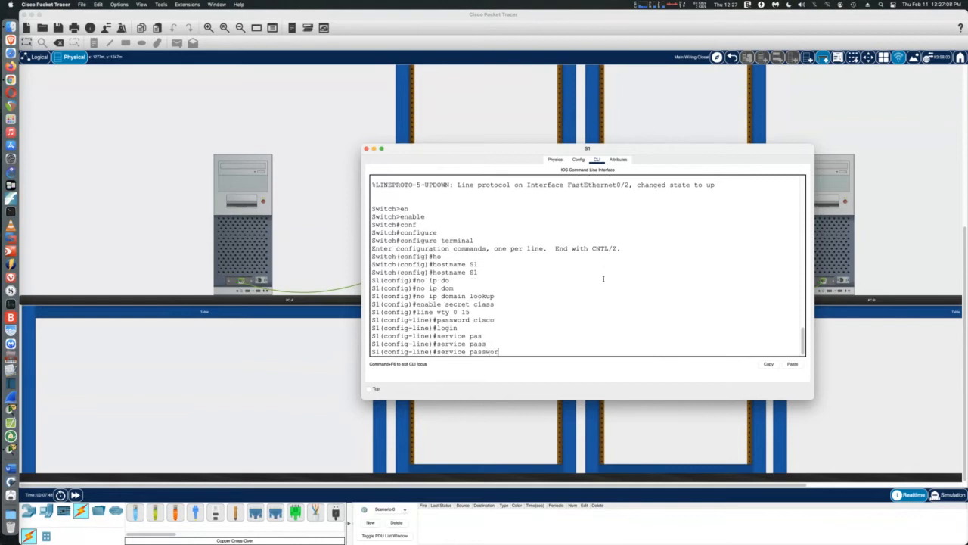
type("d-en")
key("Tab")
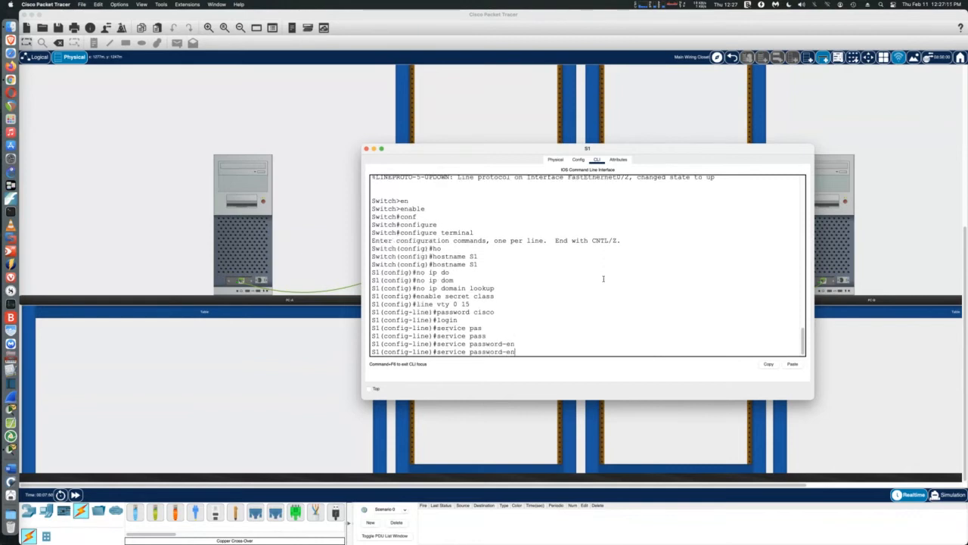
type("cryp")
type("tion")
key("Return")
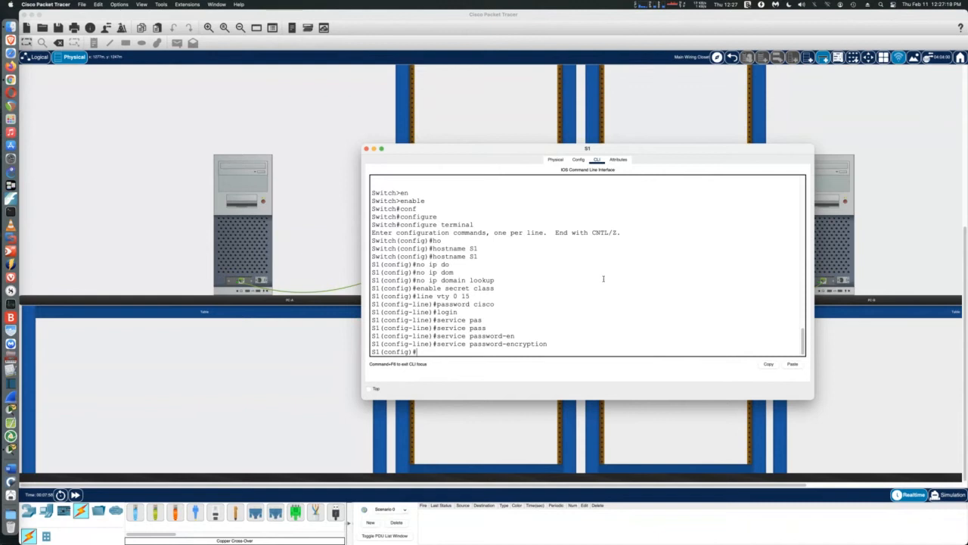
key("ctrl+z")
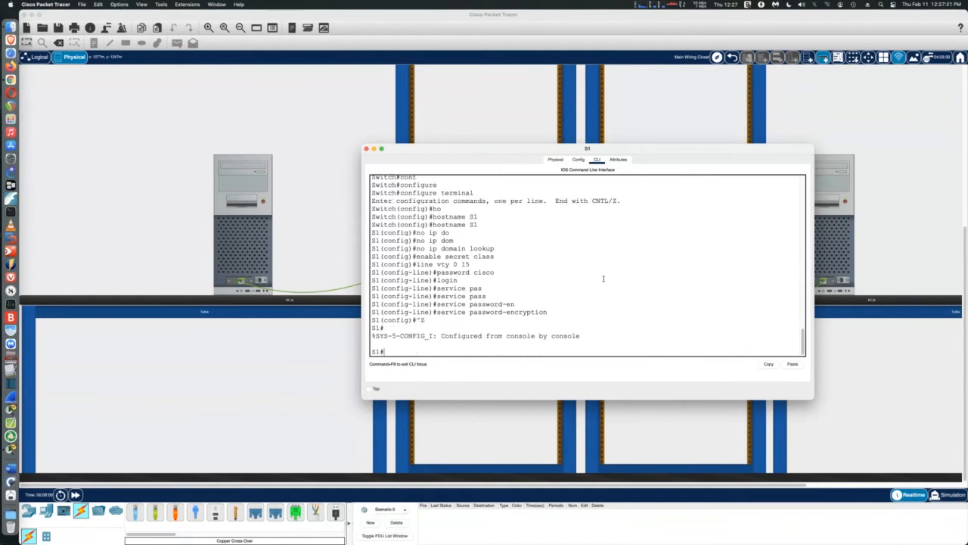
From global config, set S1's MOTD banner to 'warning authorized users only'
type("conf")
key("Tab")
type("t")
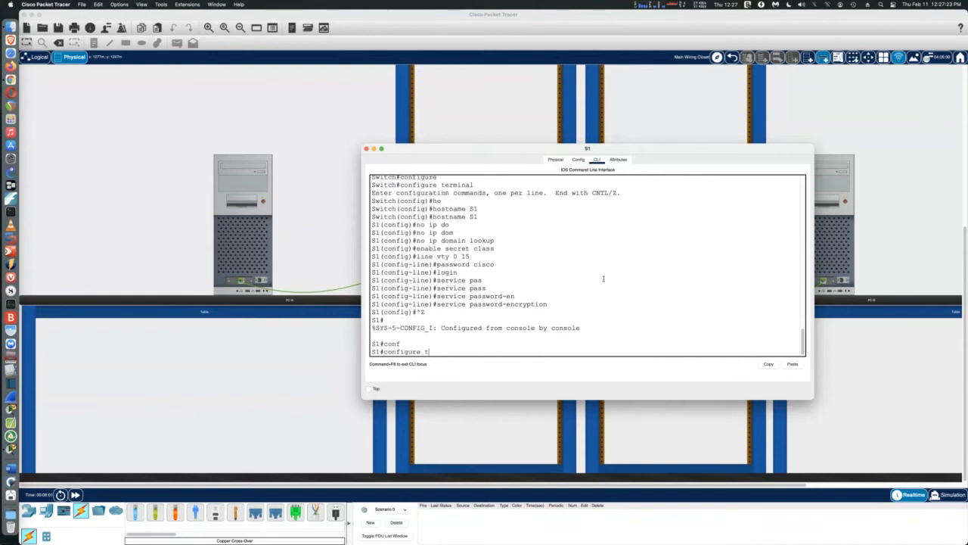
key("Tab")
key("Return")
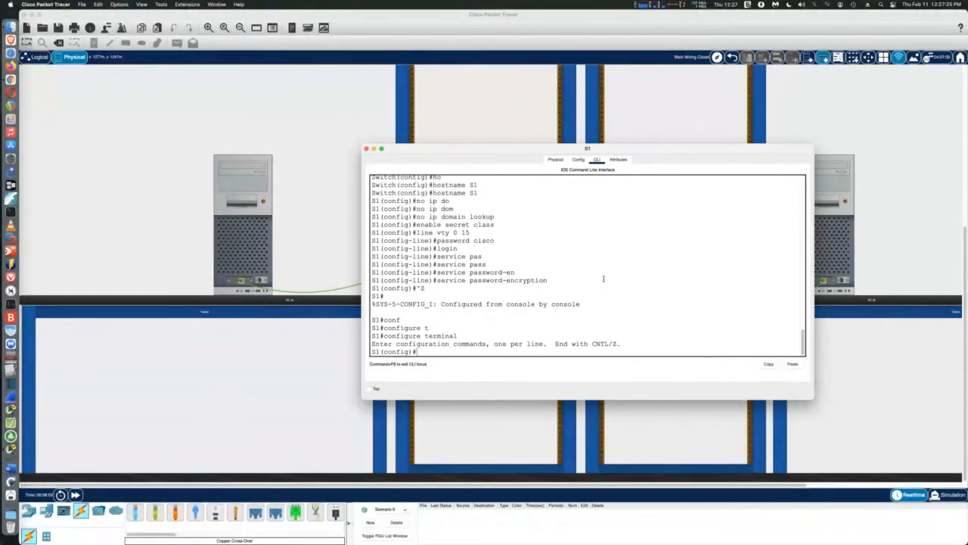
type("bann")
key("Tab")
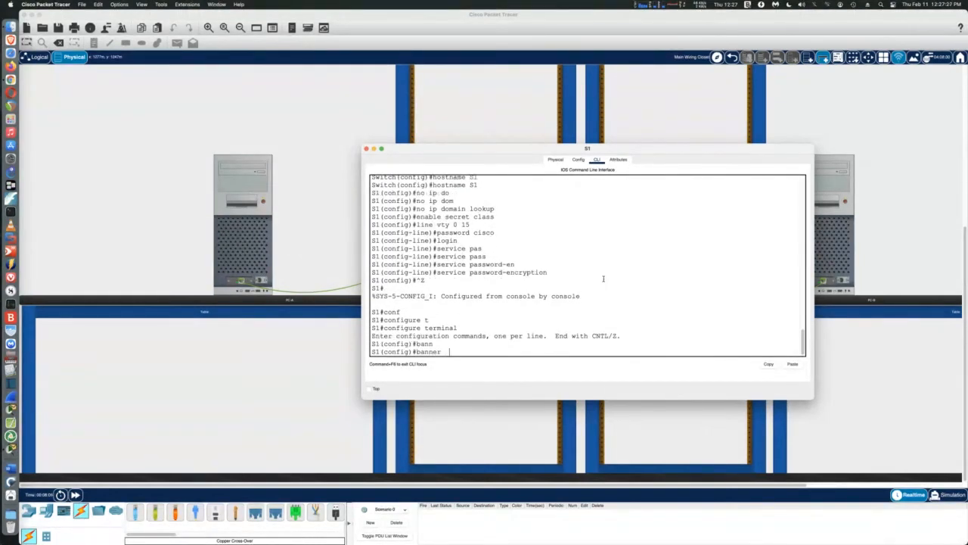
type("mo")
key("Tab")
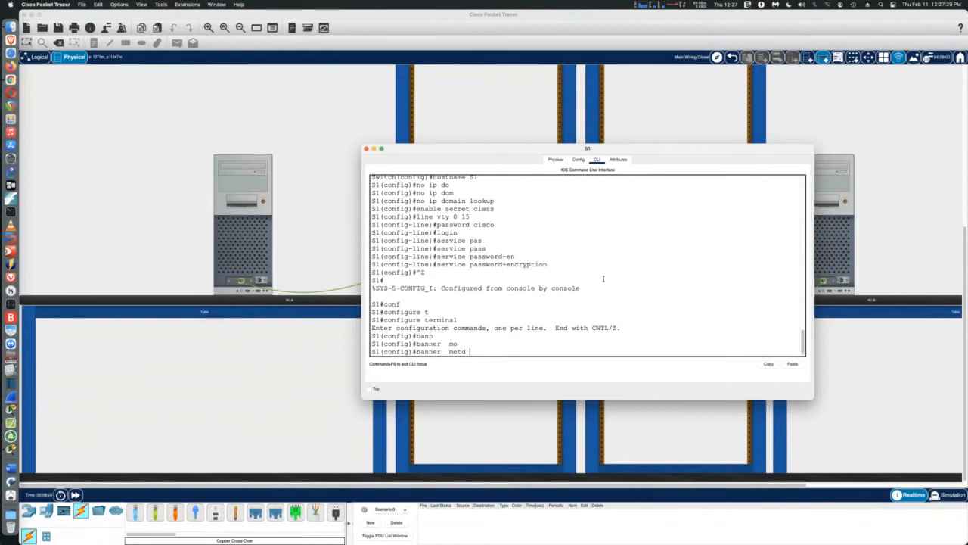
type("#warning auth")
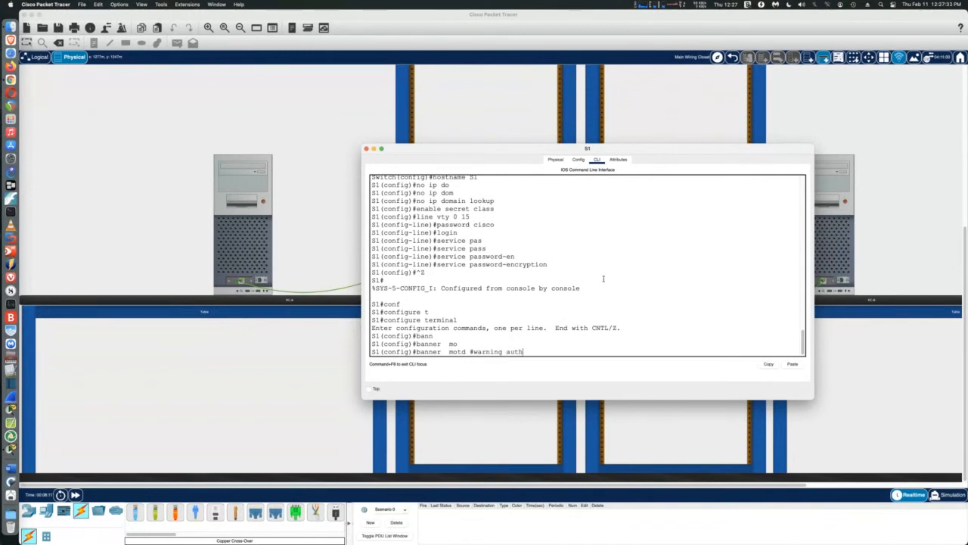
type("orized users on")
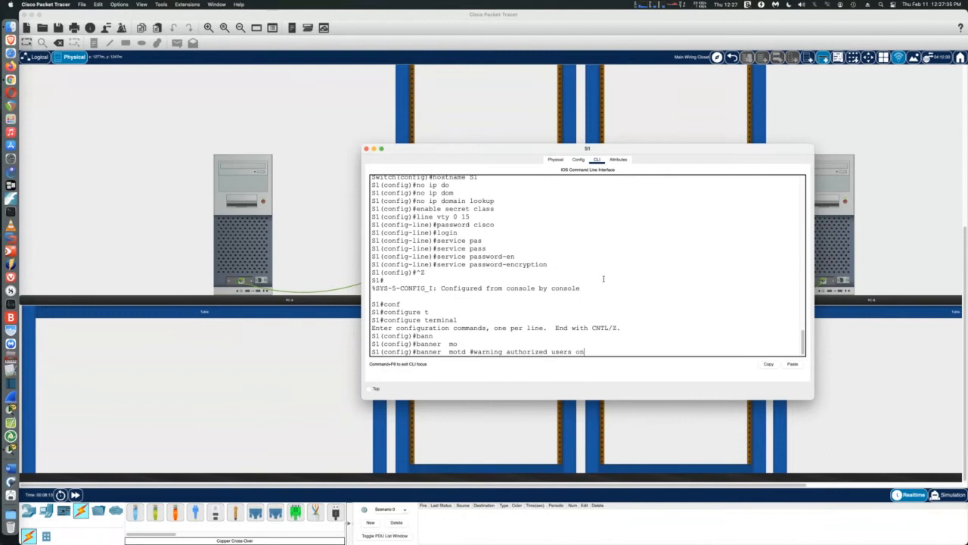
type("ly")
type("#")
key("Return")
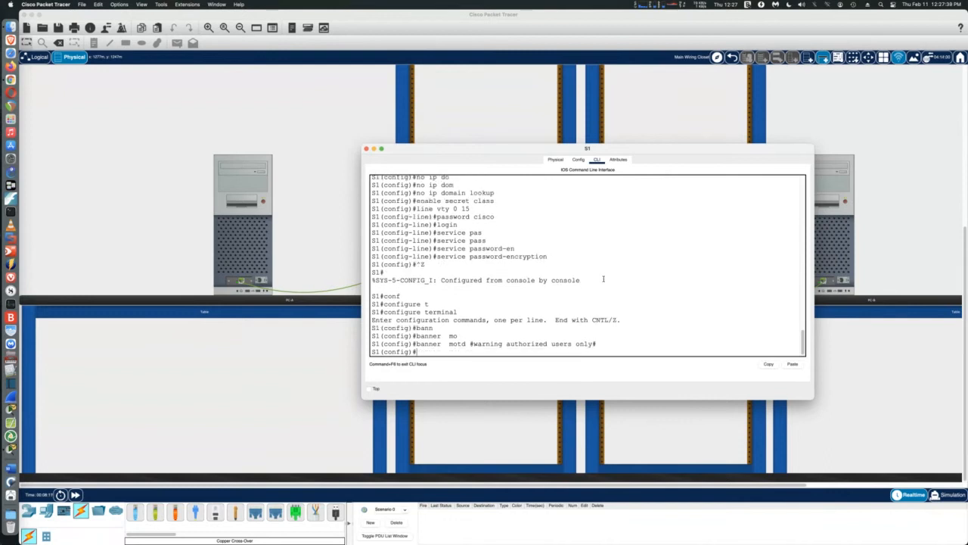
Save S1's running-config to startup-config with copy run start, then close S1's window
type("copy run start")
key("Return")
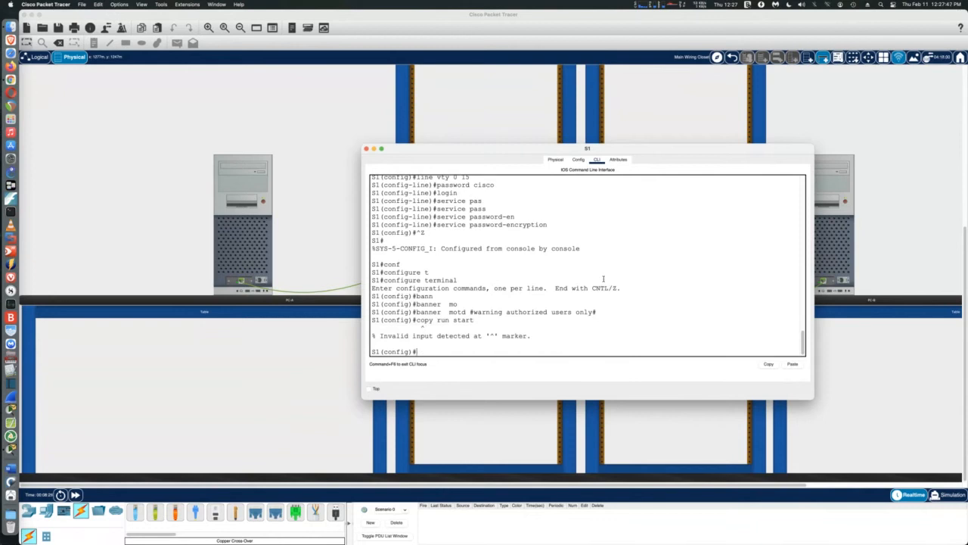
key("ctrl+z")
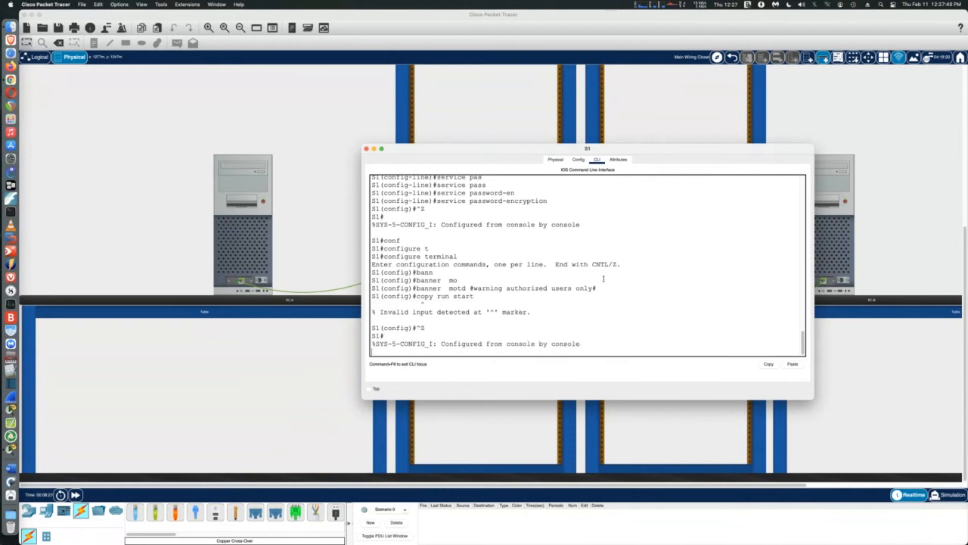
key("Return")
key("Return")
key("Return")
key("Return")
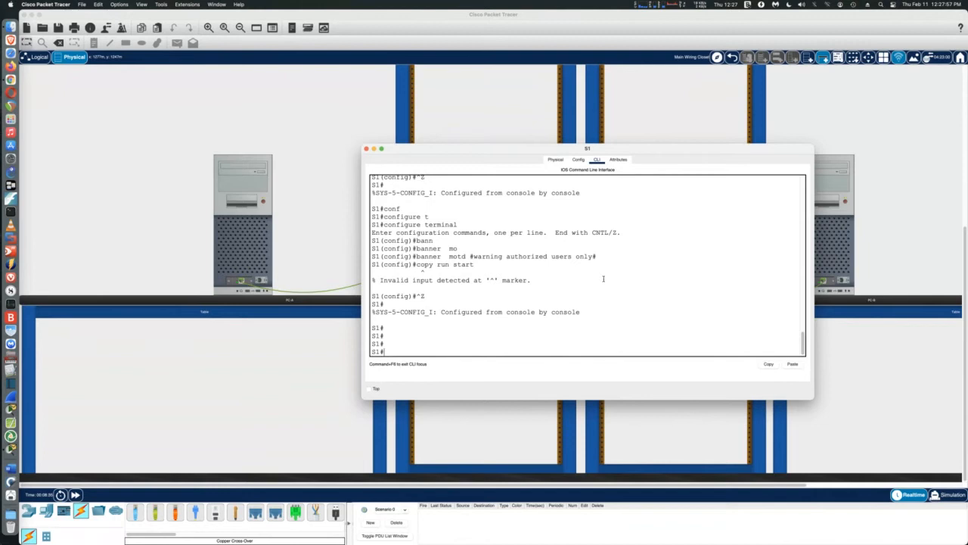
type("copy run")
key("Tab")
type("star")
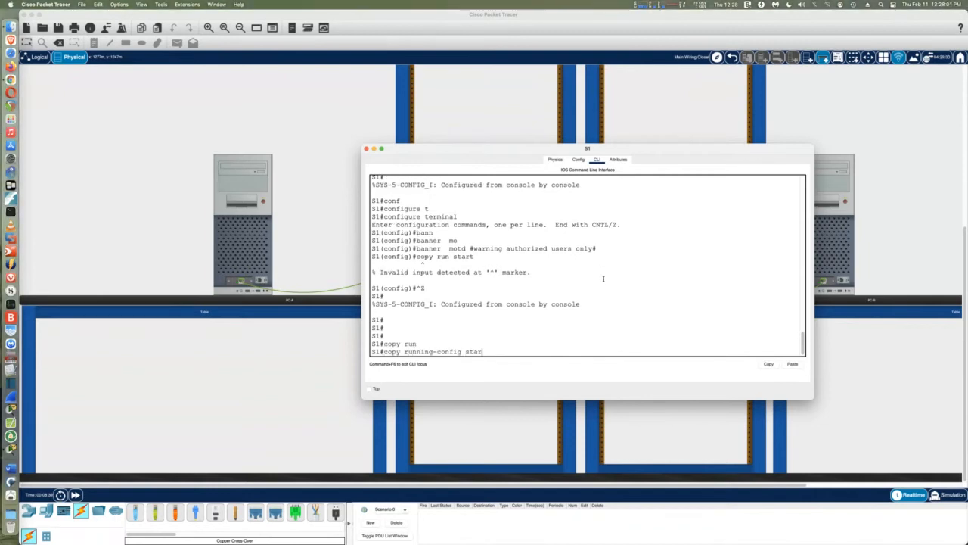
type("t")
key("Tab")
key("Return")
key("Return")
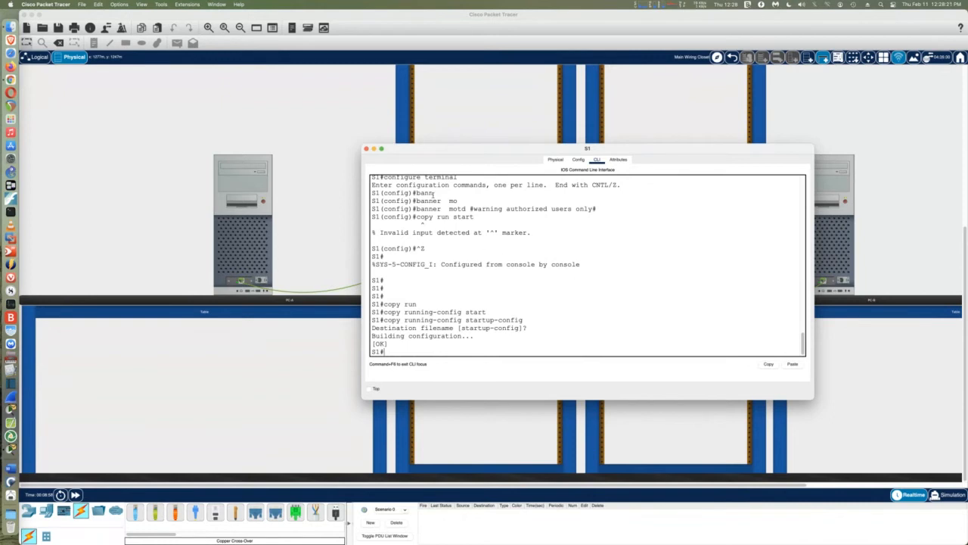
left_click(366, 148)
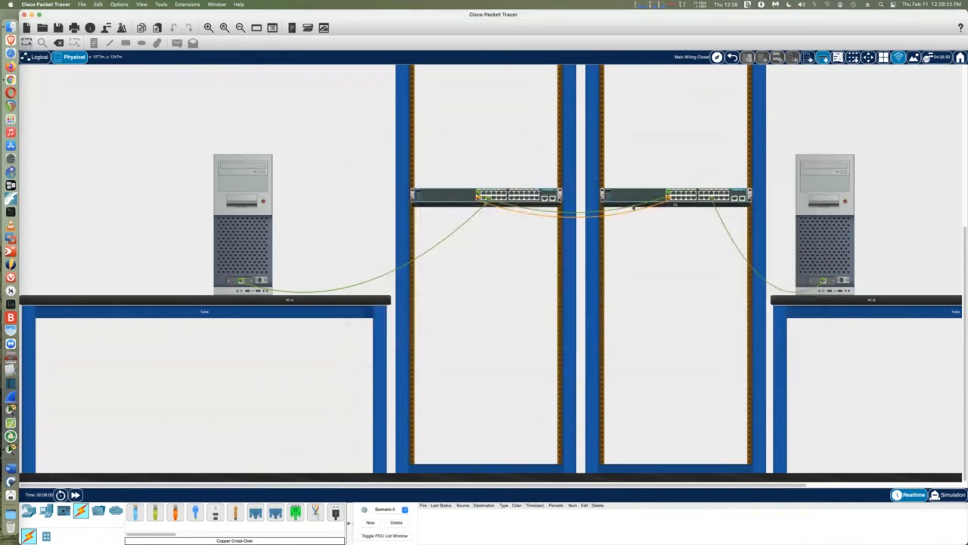
Open switch S2's CLI, widen it, and enter privileged EXEC mode
left_click(631, 197)
left_click(503, 159)
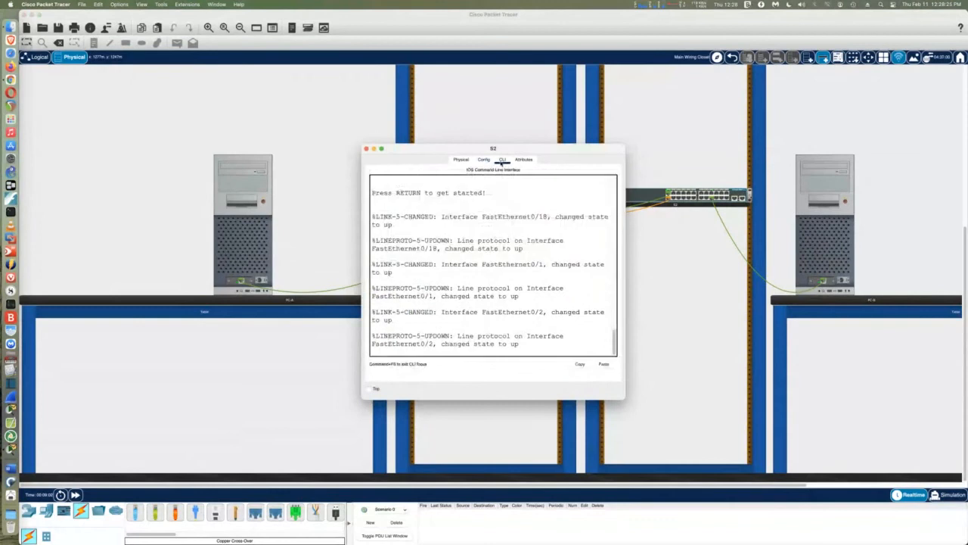
left_click_drag(626, 279, 760, 279)
key("Return")
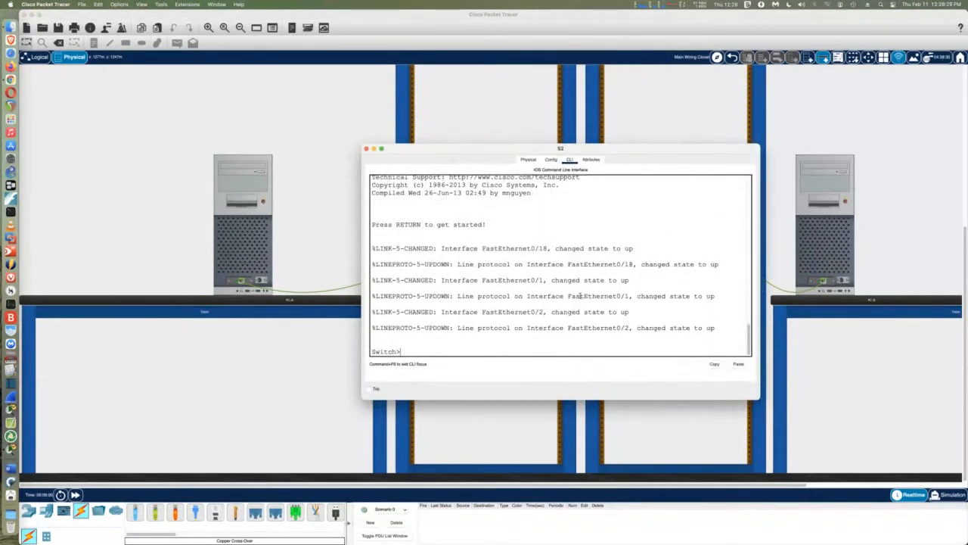
type("en")
key("Tab")
key("Return")
In global configuration mode, set S2's hostname to S2
type("conf")
key("Tab")
type("t")
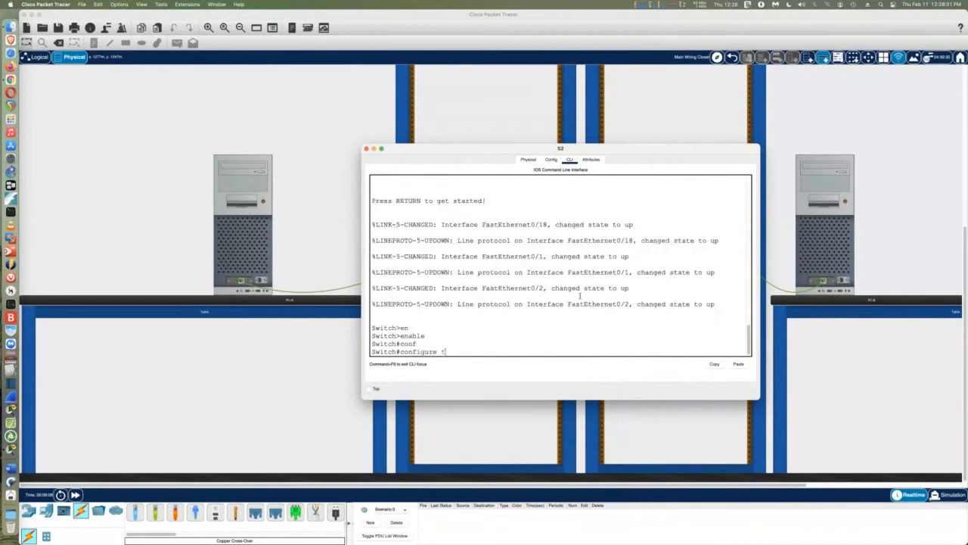
key("Tab")
key("Return")
type("ho")
key("Tab")
type("S")
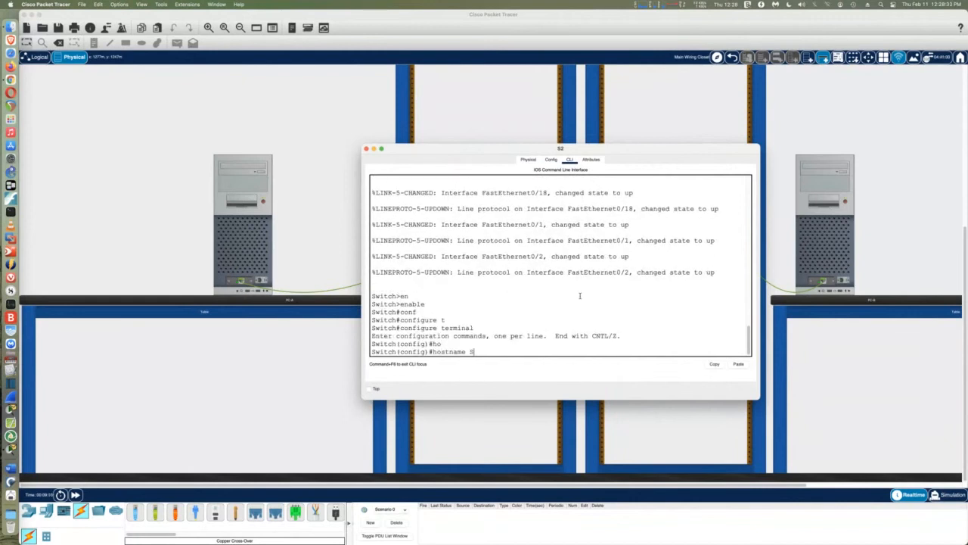
type("2")
key("Return")
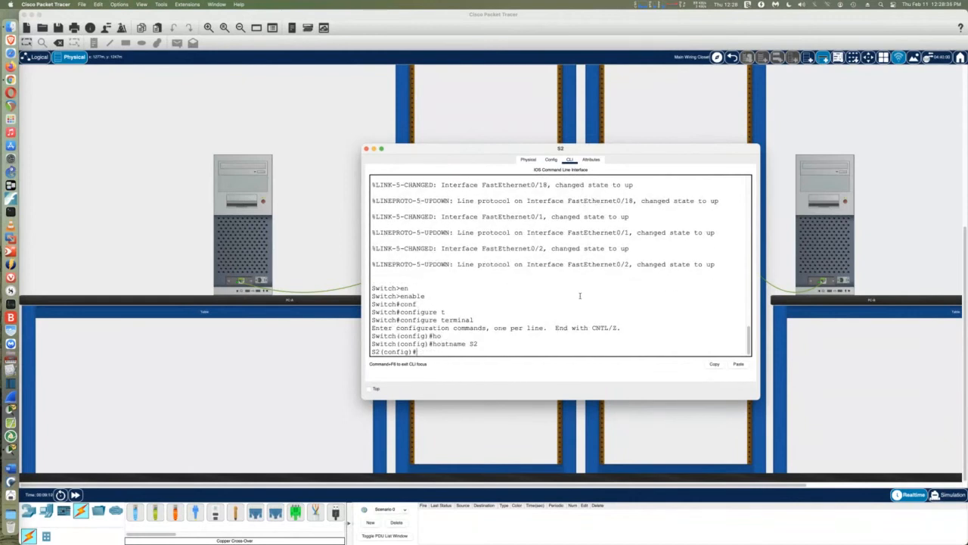
Disable DNS domain lookup on S2 with no ip domain-lookup
type("ip")
type("no ip do lo")
key("Return")
key("ctrl+z")
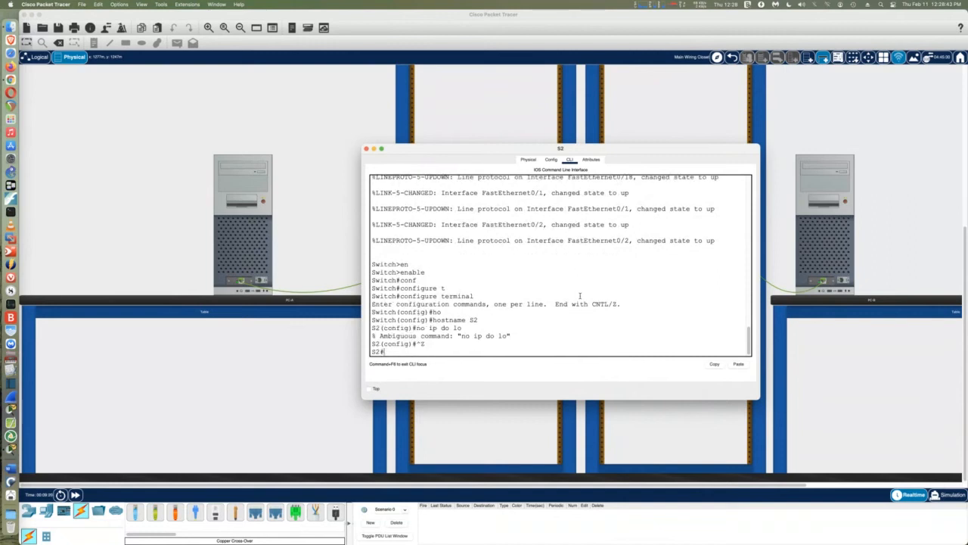
key("Return")
type("conf")
key("Tab")
type("t")
key("Tab")
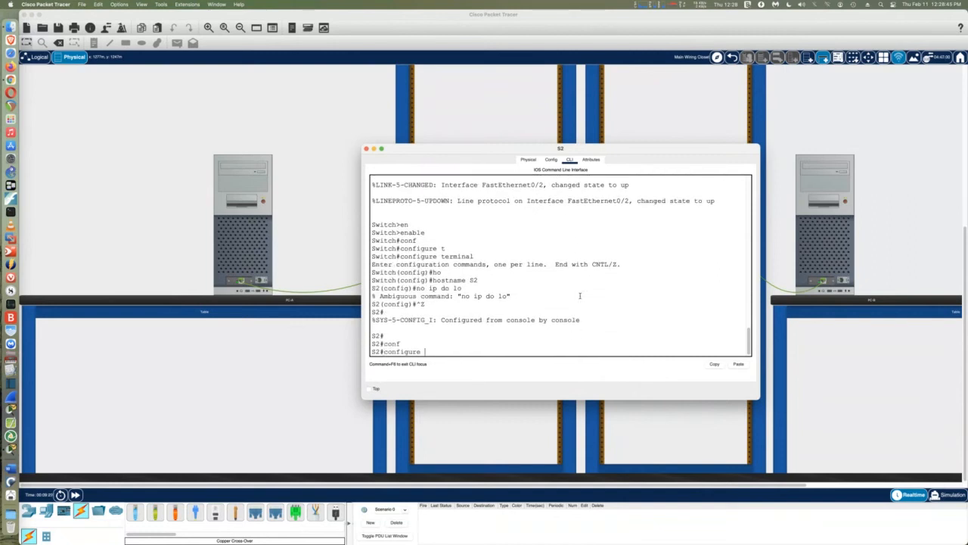
key("Return")
type("no ip do")
key("Tab")
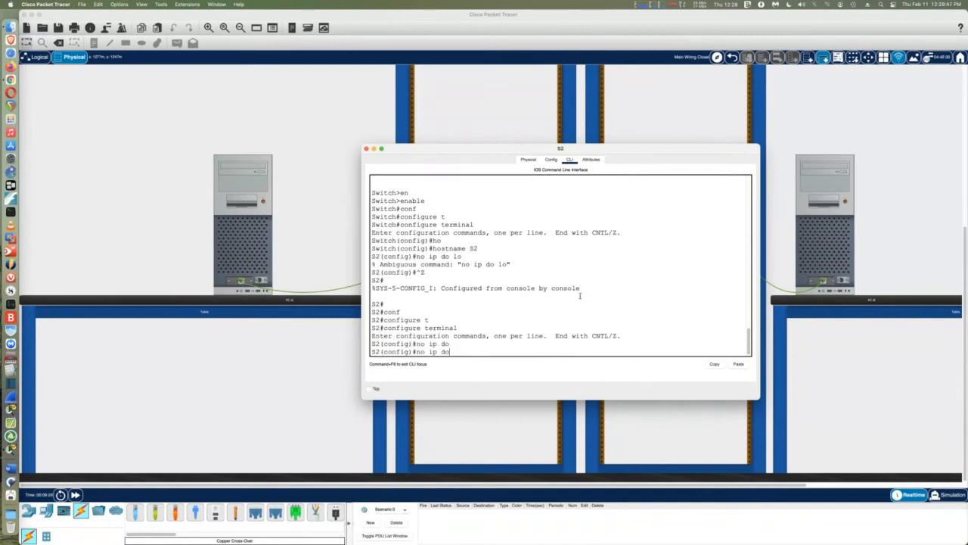
type("main lookup")
key("Return")
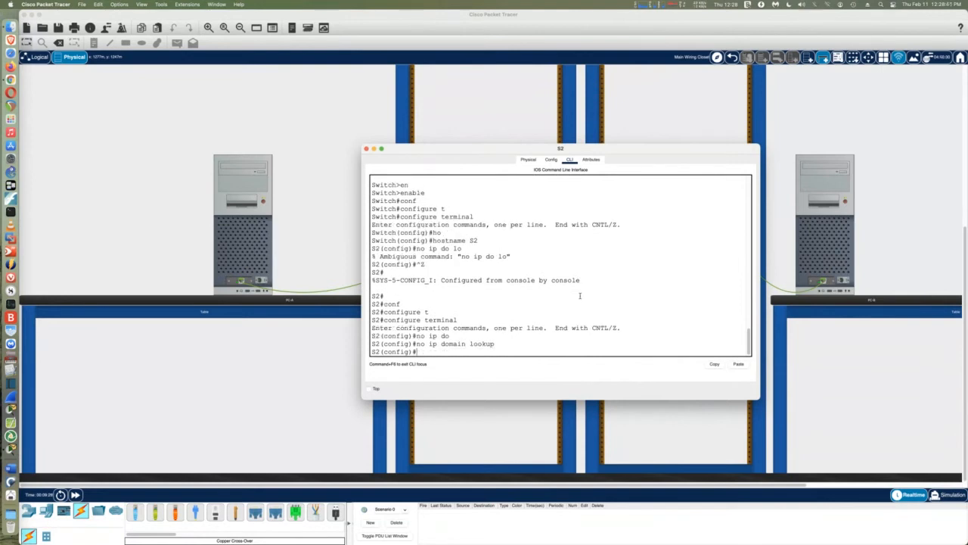
Set S2's enable secret and a console line 0 password
type("enable secret class")
key("Return")
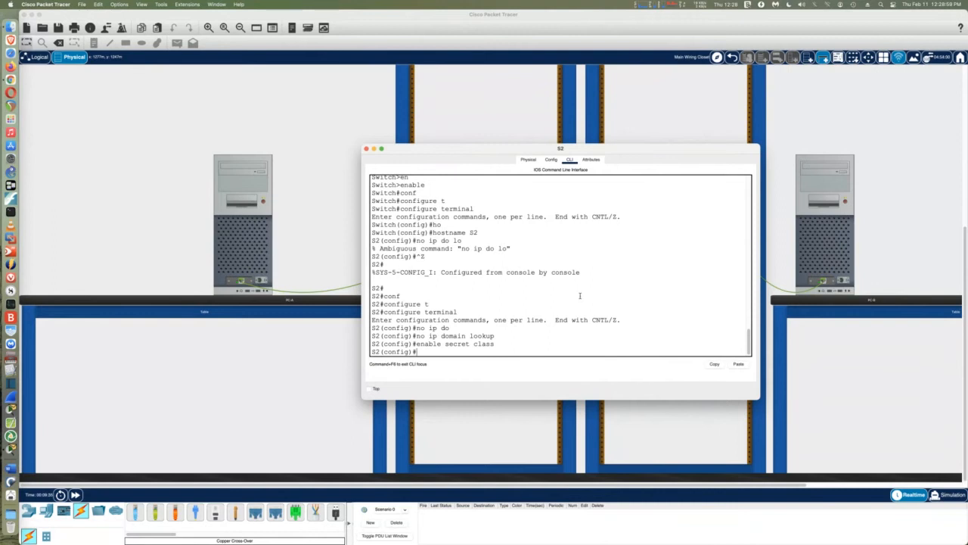
type("line con 0")
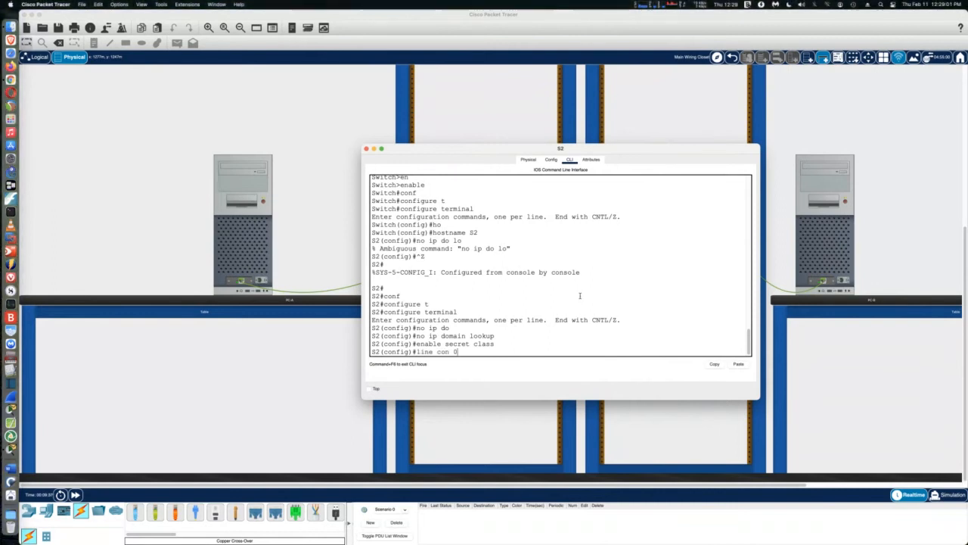
key("Return")
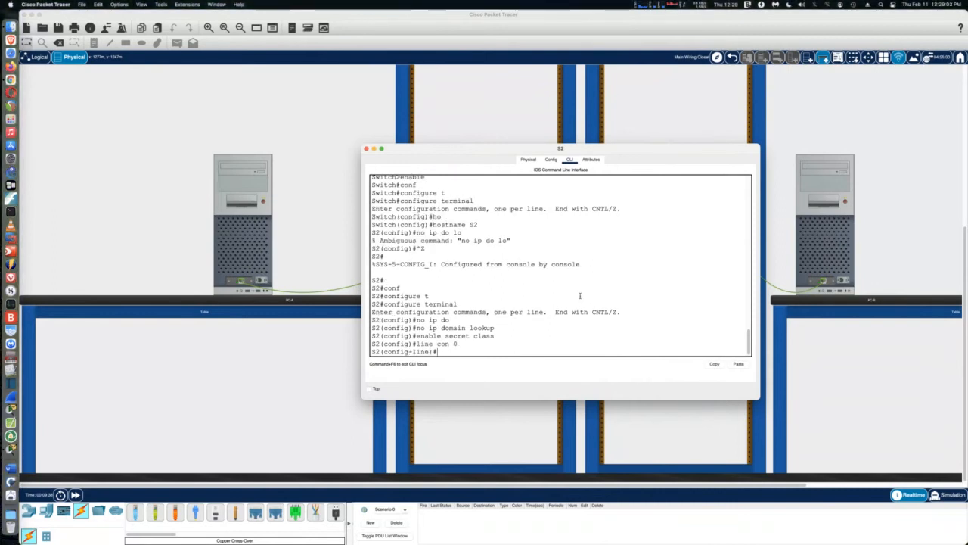
type("pass")
key("Tab")
type("cisco")
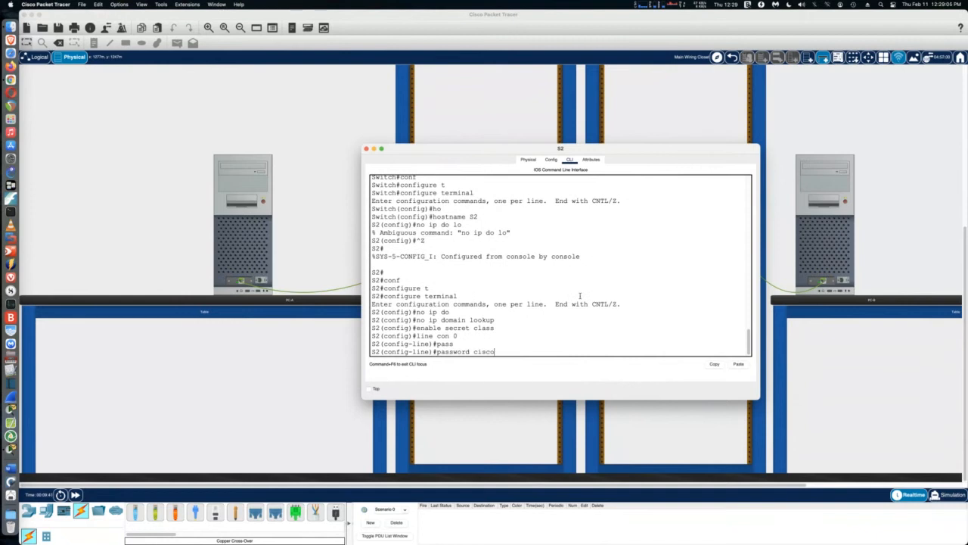
key("Return")
Give S2's VTY lines 0–15 a password and require login
type("line vty")
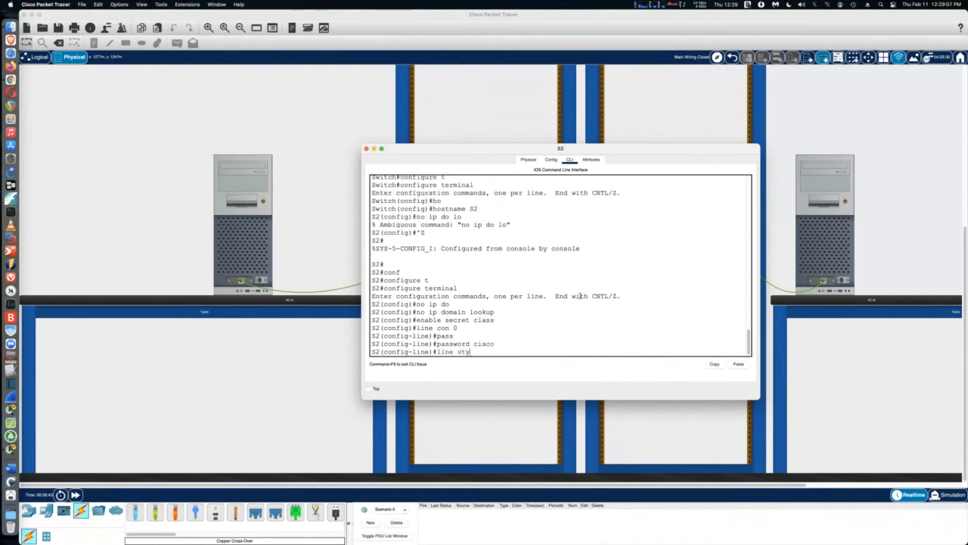
type(" 0 15")
key("Return")
type("pas")
key("Tab")
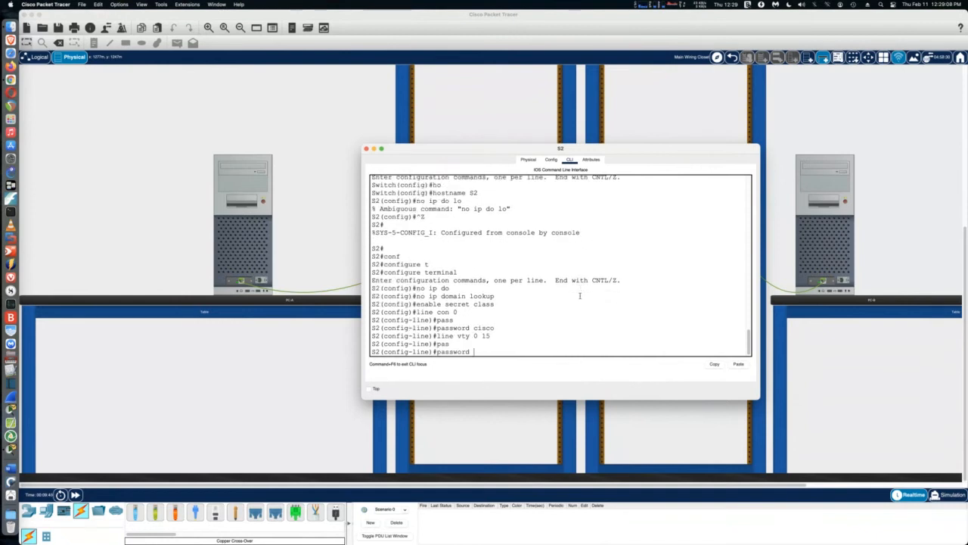
type("cisco")
key("Return")
type("login")
key("Return")
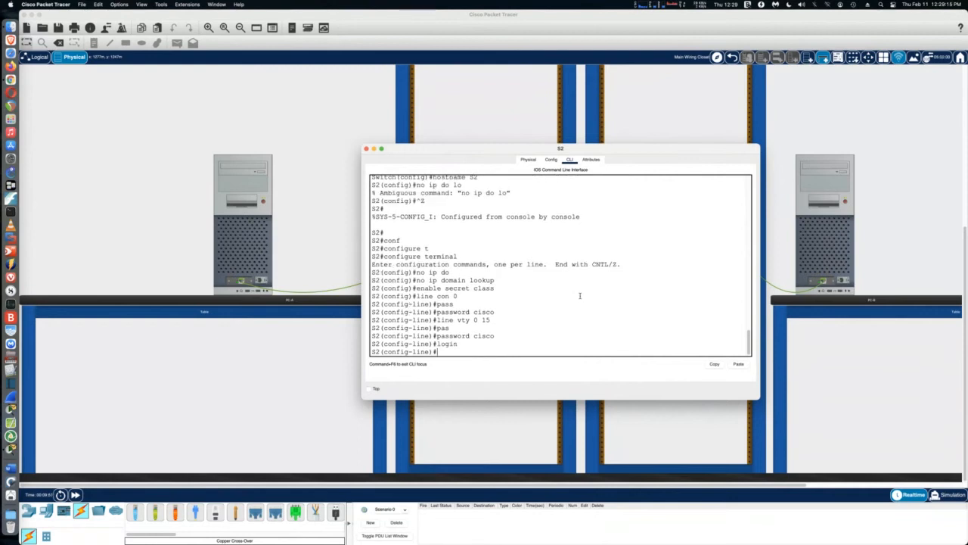
Set S2's MOTD banner to 'warning you' and close the S2 window
type("sev")
key("ctrl+z")
type("conf")
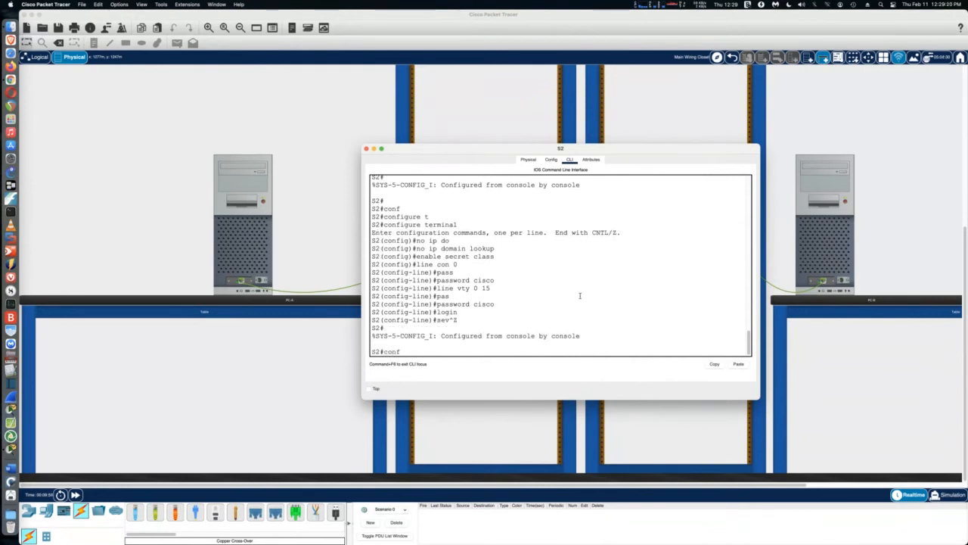
key("Tab")
type("t")
key("Tab")
key("Return")
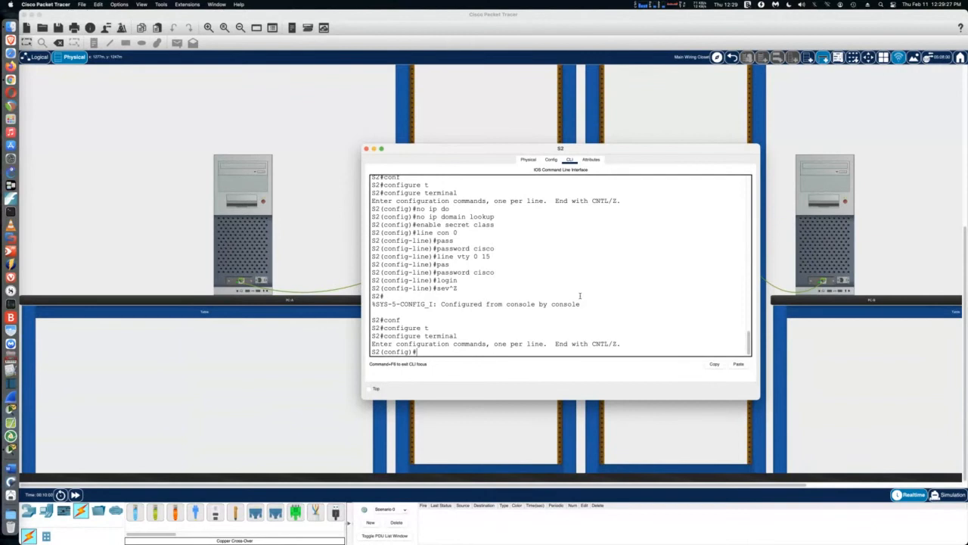
type("anner mo")
key("Tab")
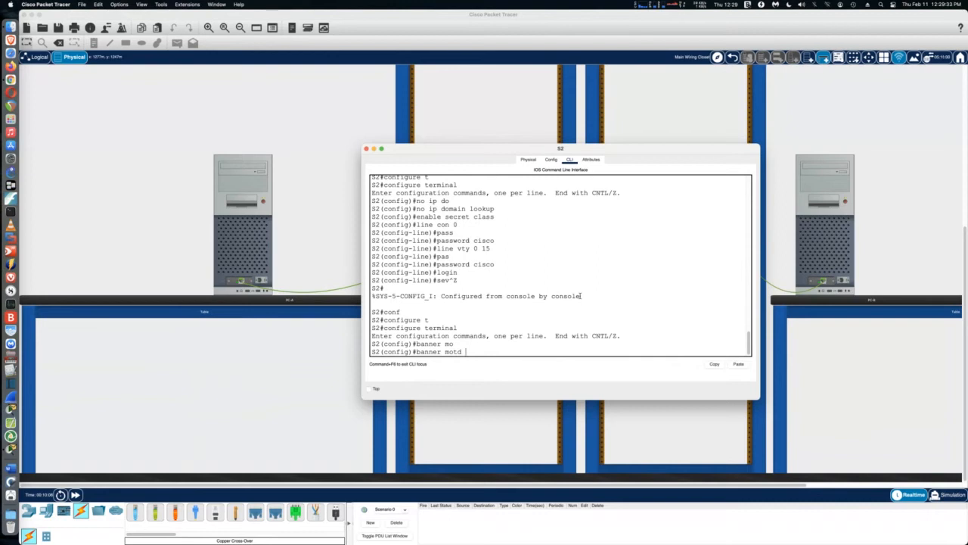
type("#war")
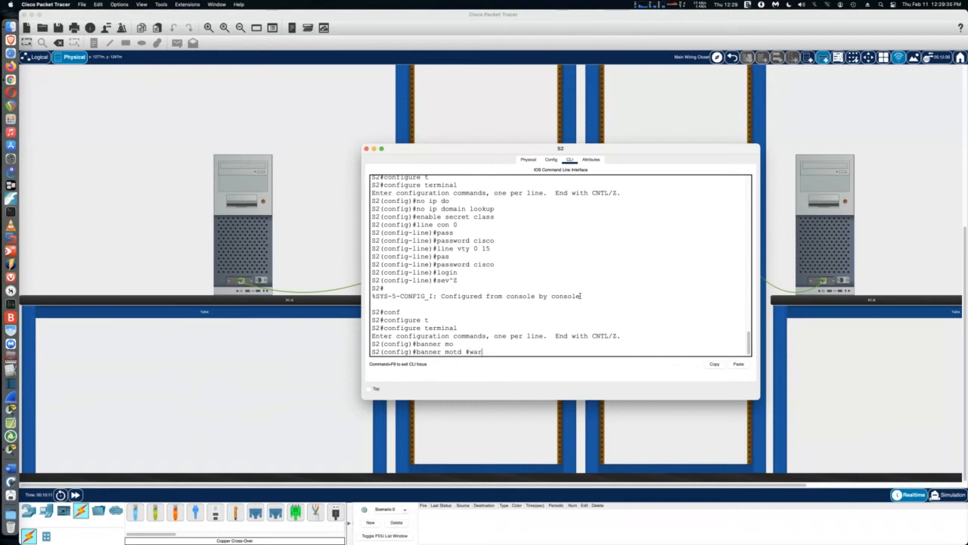
type("ning you#")
key("Return")
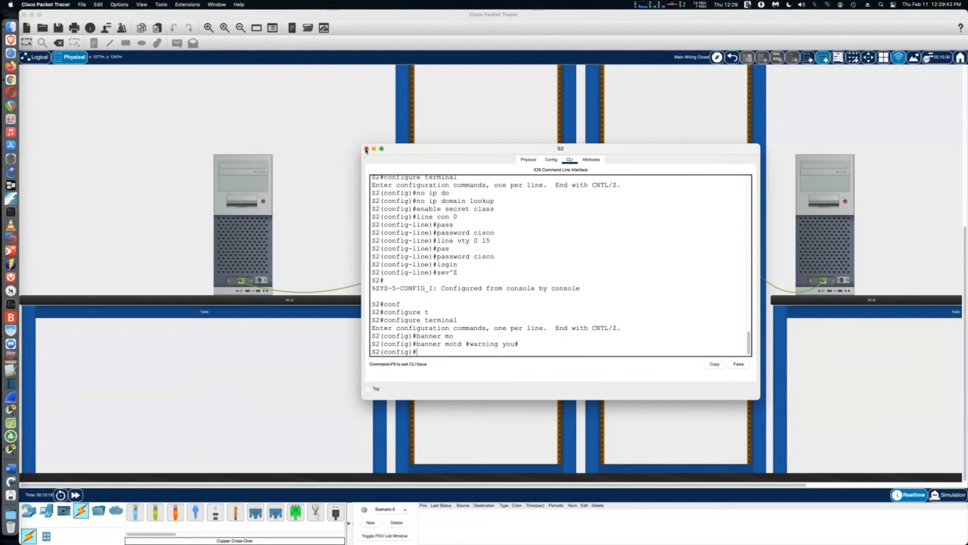
left_click(367, 150)
Open S1's CLI, widen it, and review its running configuration with show run
left_click(453, 202)
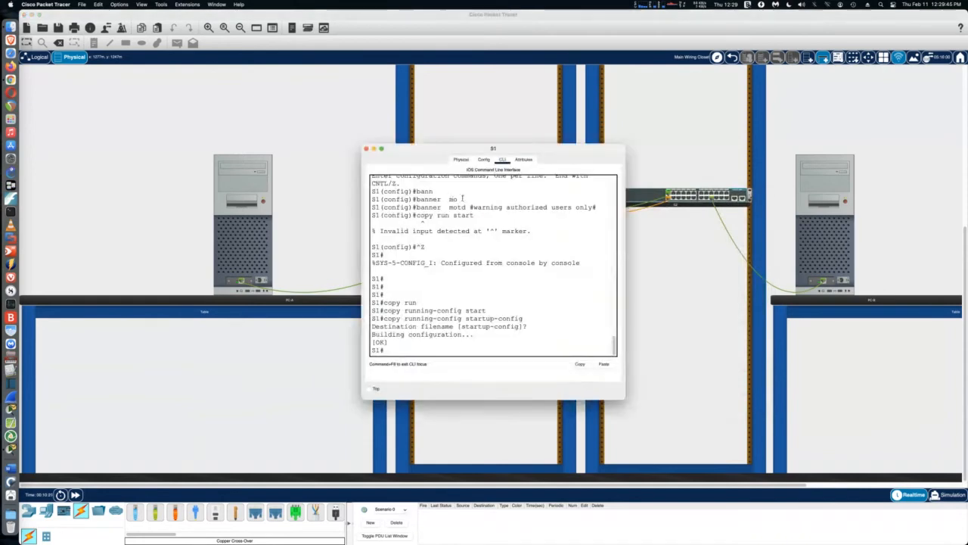
left_click_drag(624, 306, 807, 306)
left_click(637, 322)
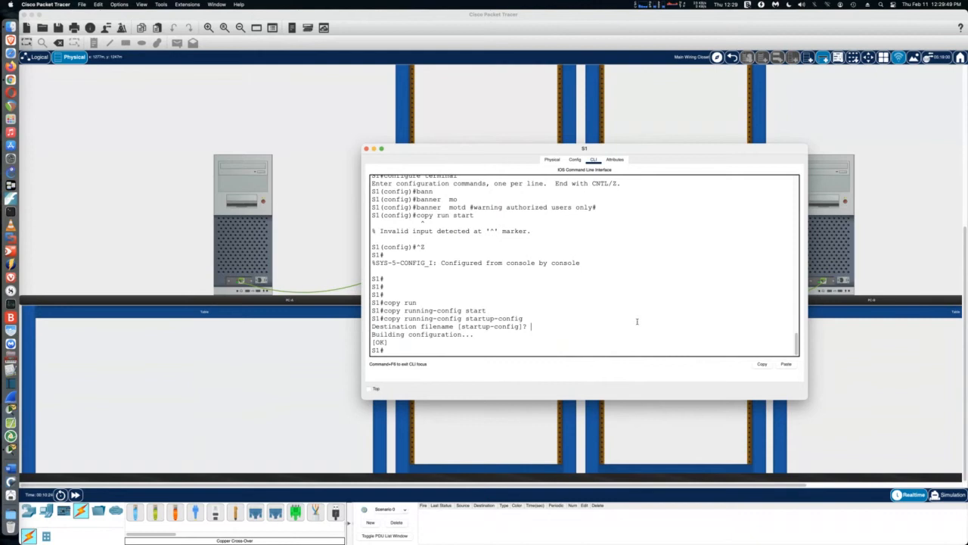
type("show run")
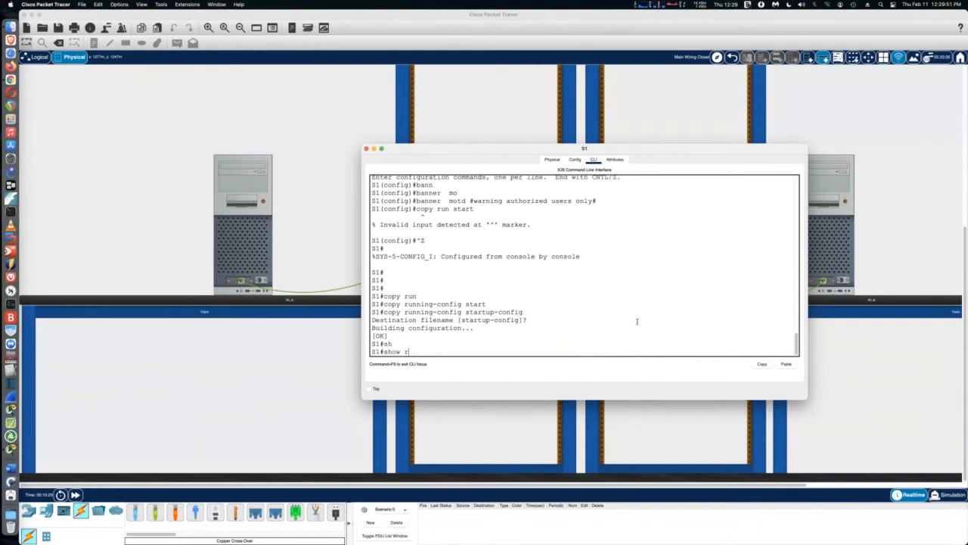
key("Return")
key("space")
key("space")
key("space")
key("space")
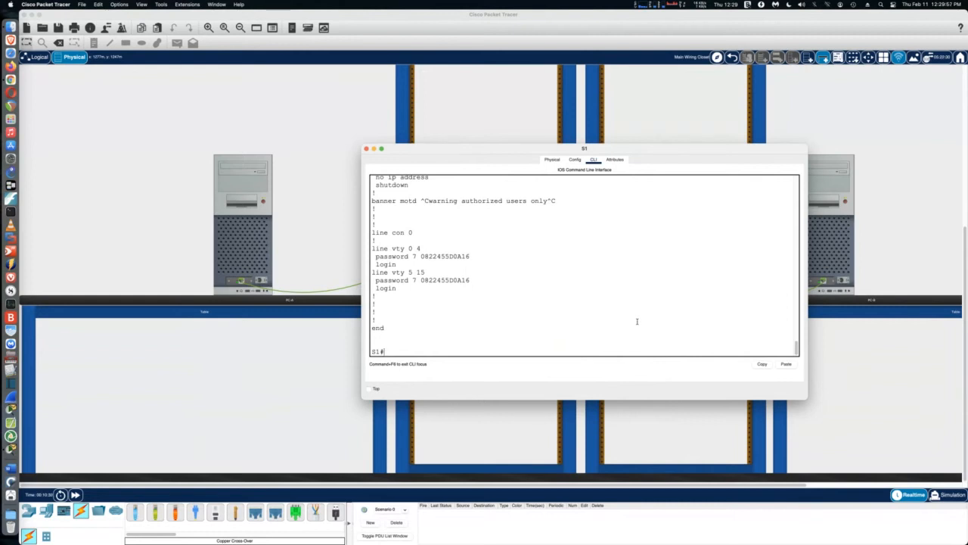
Give S1's console line 0 a password, correcting a typo, and require login
type("conf")
key("Tab")
type("t")
key("Tab")
key("Return")
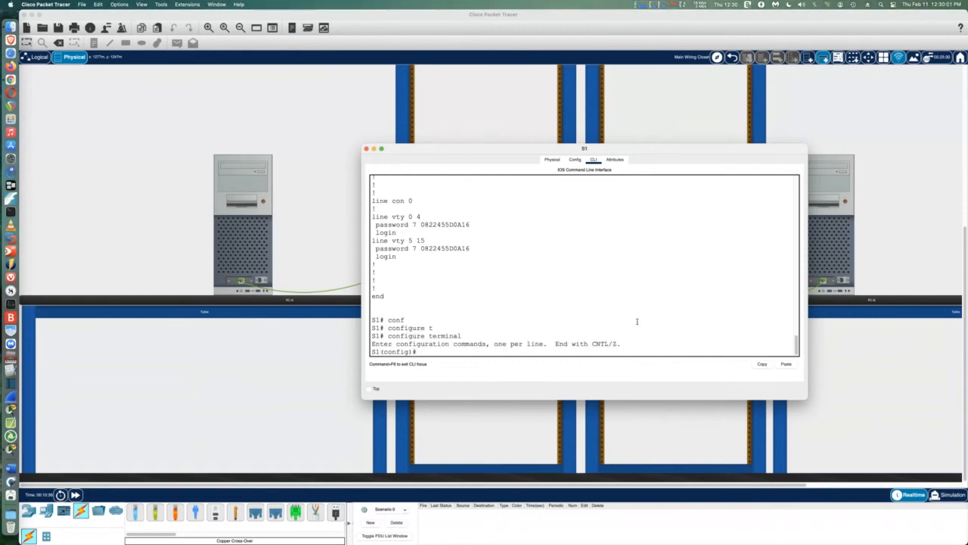
type("line con 0")
key("Return")
type("pas")
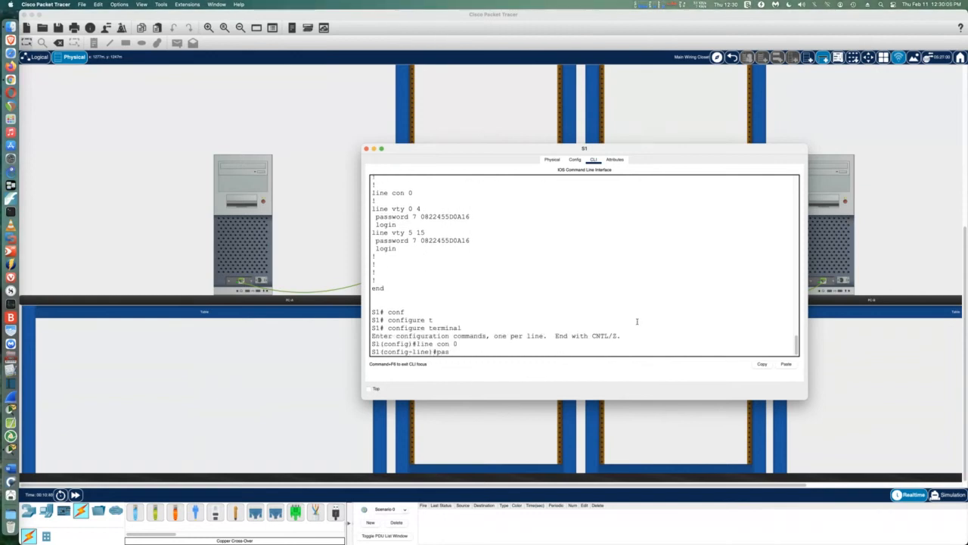
key("Tab")
type("cisc")
key("Return")
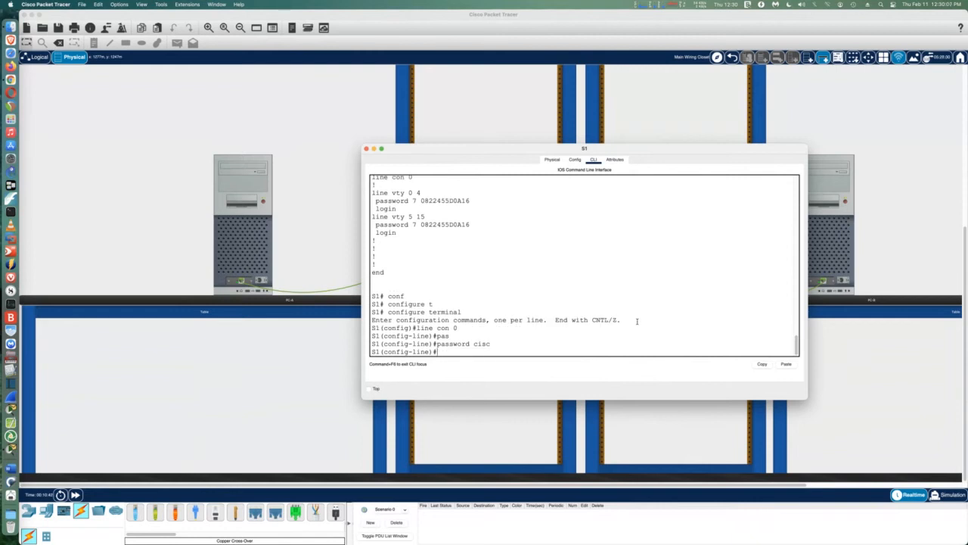
key("Up")
type("o")
key("Return")
type("logi")
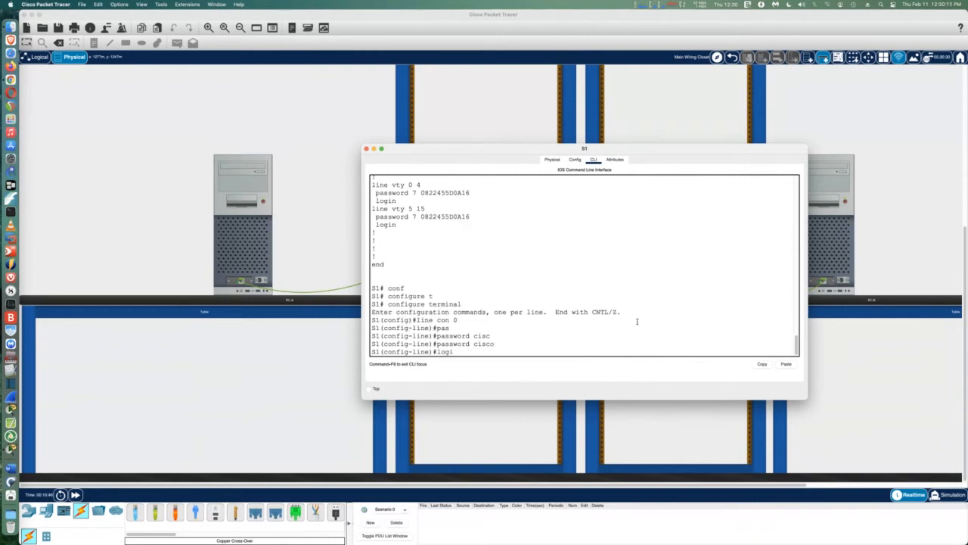
type("n")
key("Return")
Save S1's running-config to startup-config and close the S1 window
key("ctrl+z")
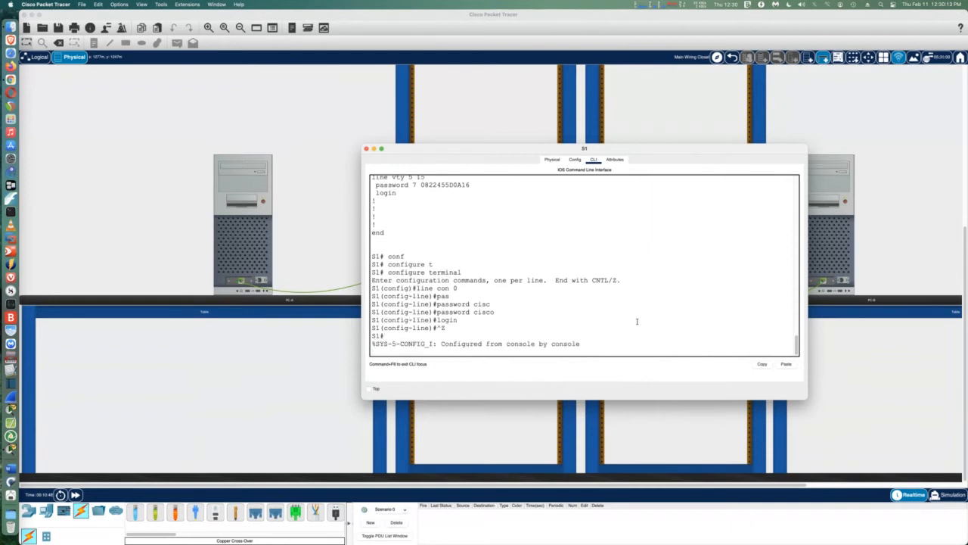
key("Return")
key("Return")
key("Return")
key("Return")
type("copy run start")
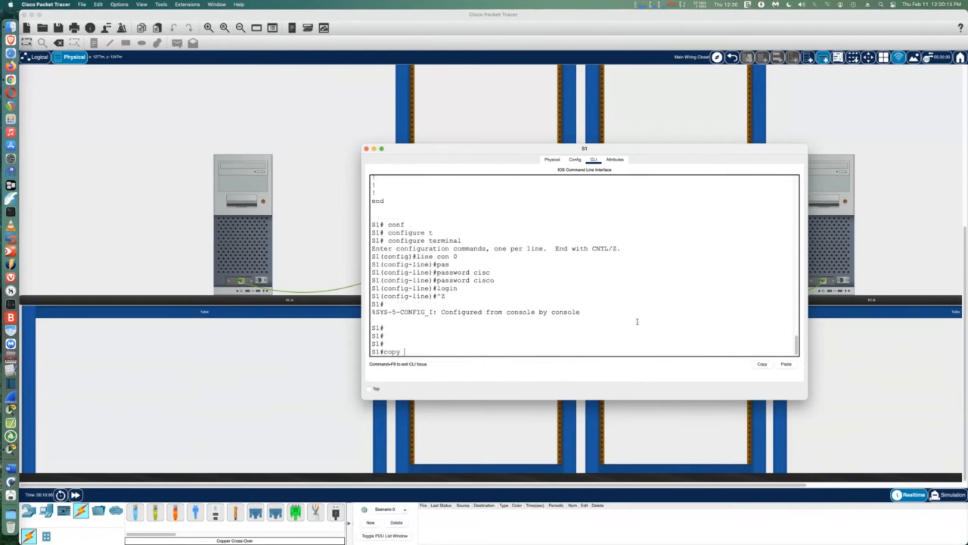
key("Return")
key("Return")
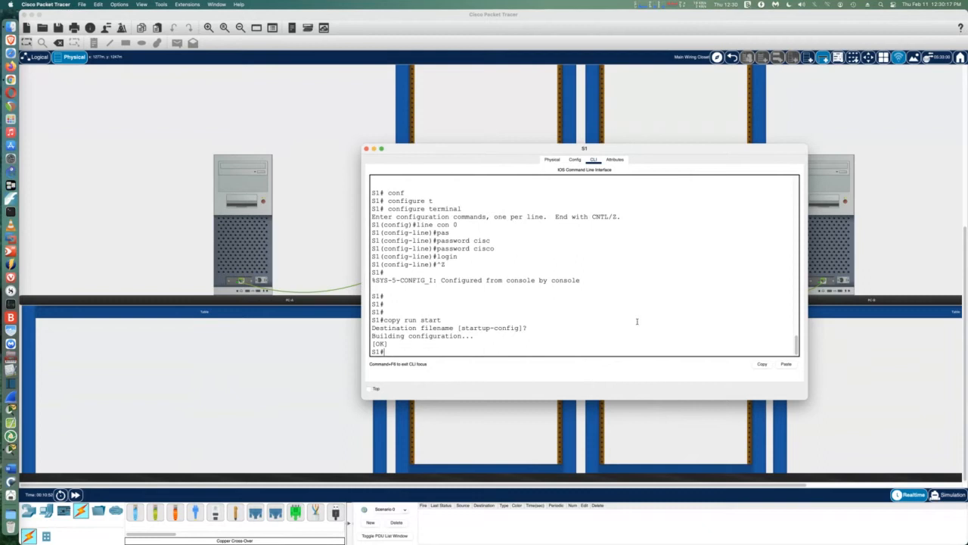
left_click(366, 148)
Open S2's CLI, run copy running-config startup-config, and close the window
left_click(634, 201)
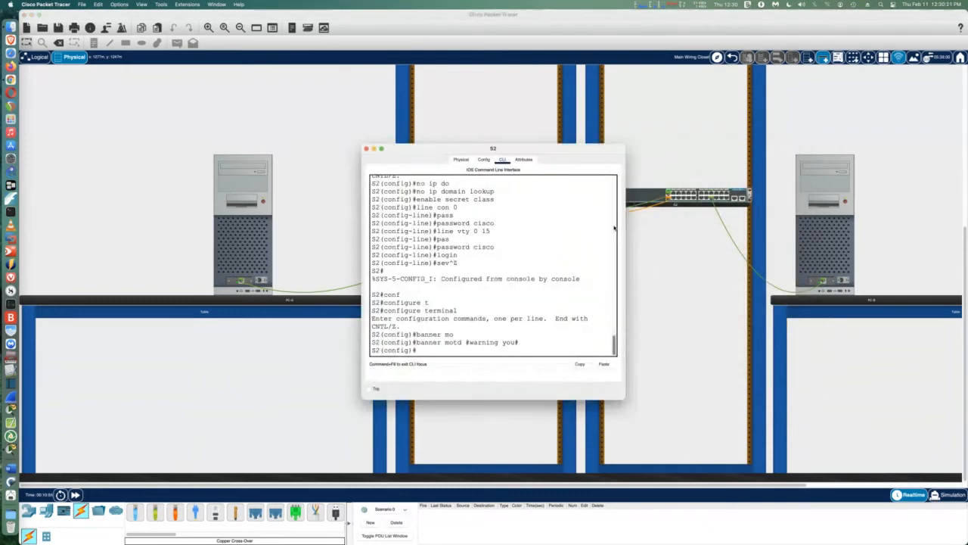
left_click_drag(638, 234, 790, 261)
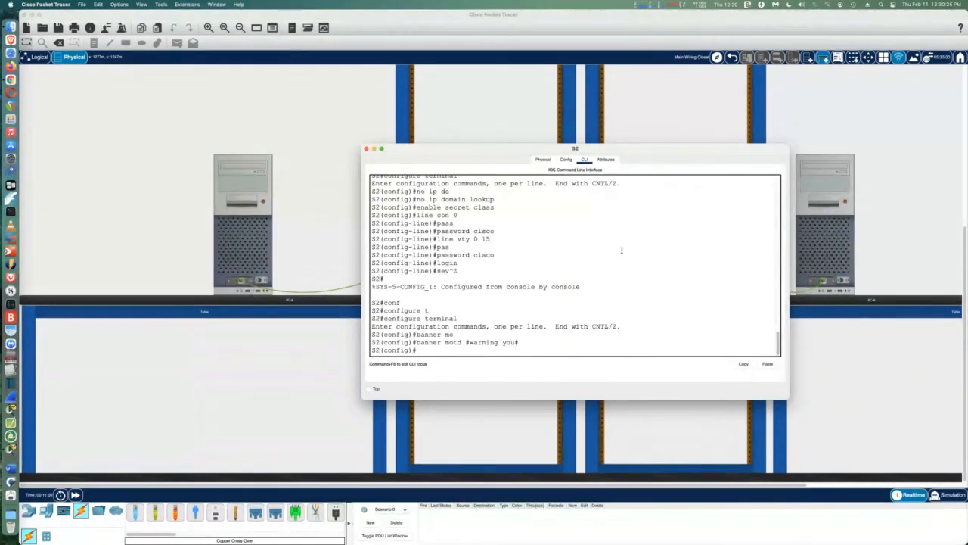
key("ctrl+z")
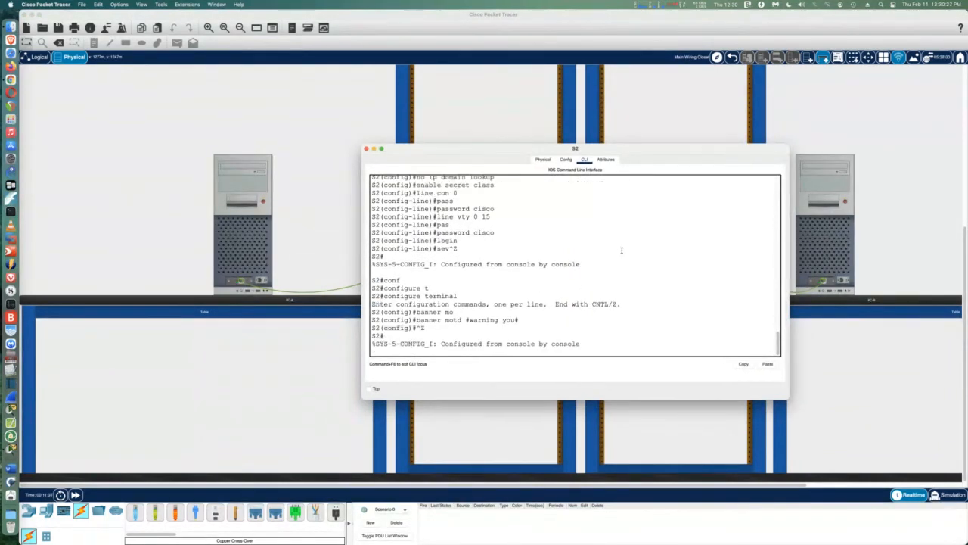
key("Return")
key("Return")
key("Return")
key("Return")
key("Return")
type("copy run")
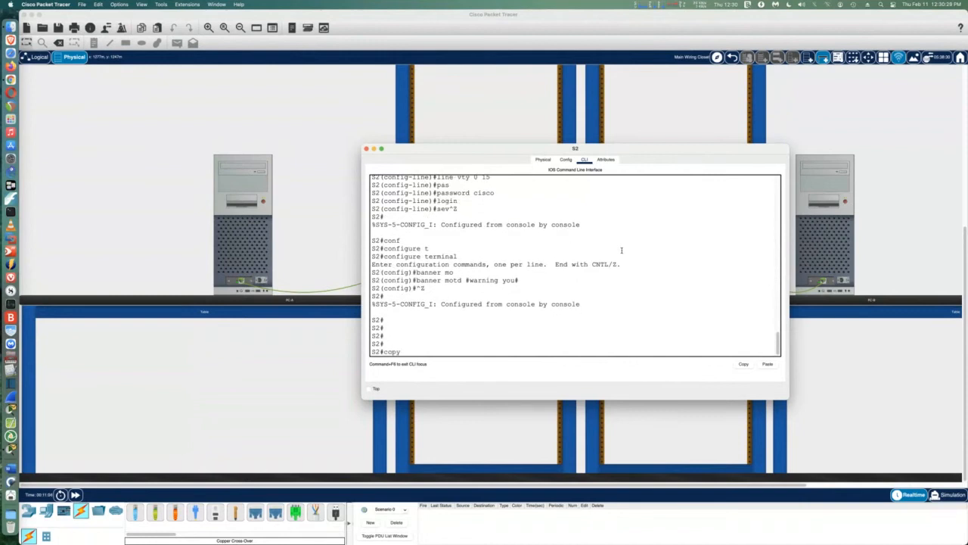
key("Tab")
type("star")
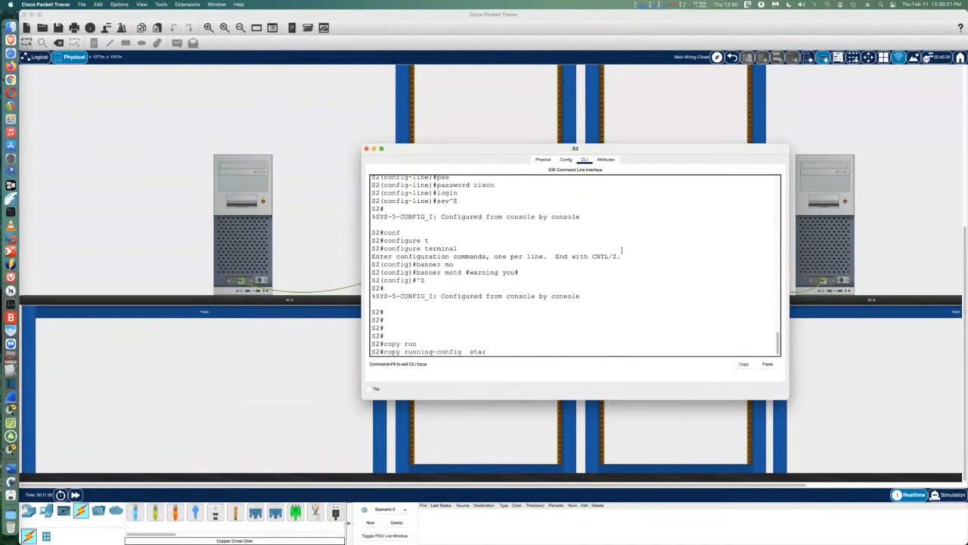
type("t")
key("Tab")
key("Return")
key("Return")
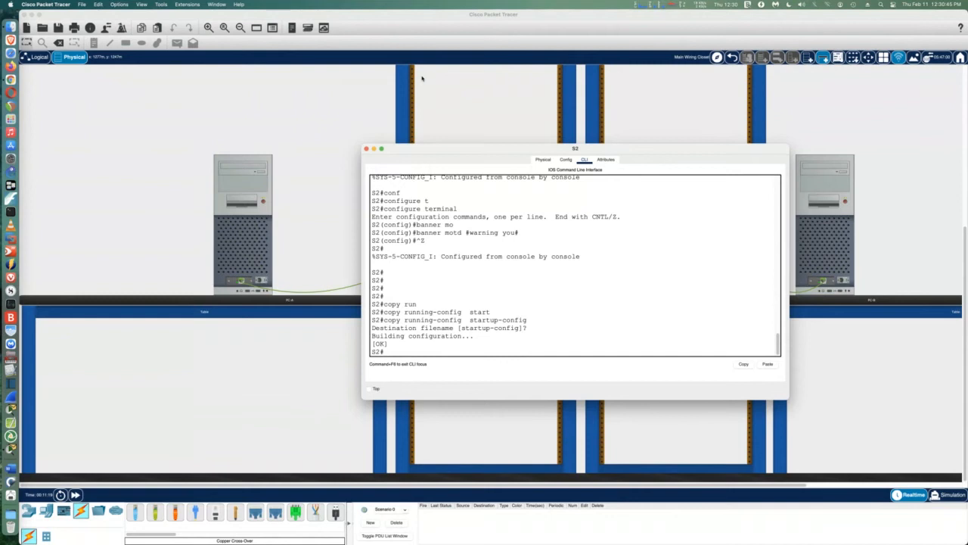
left_click(366, 148)
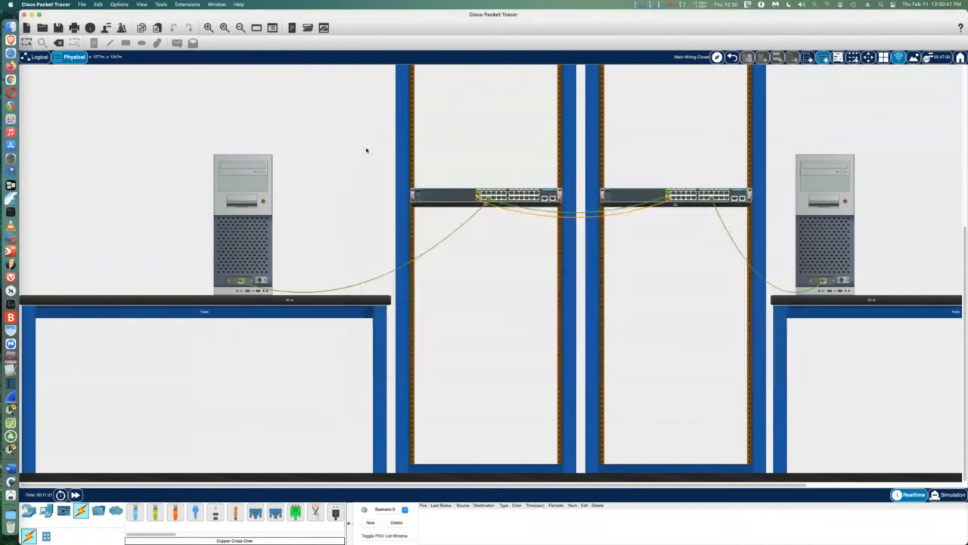
Set PC-A's IPv4 address to 192.168.20.3 with default mask 255.255.255.0
left_click(233, 220)
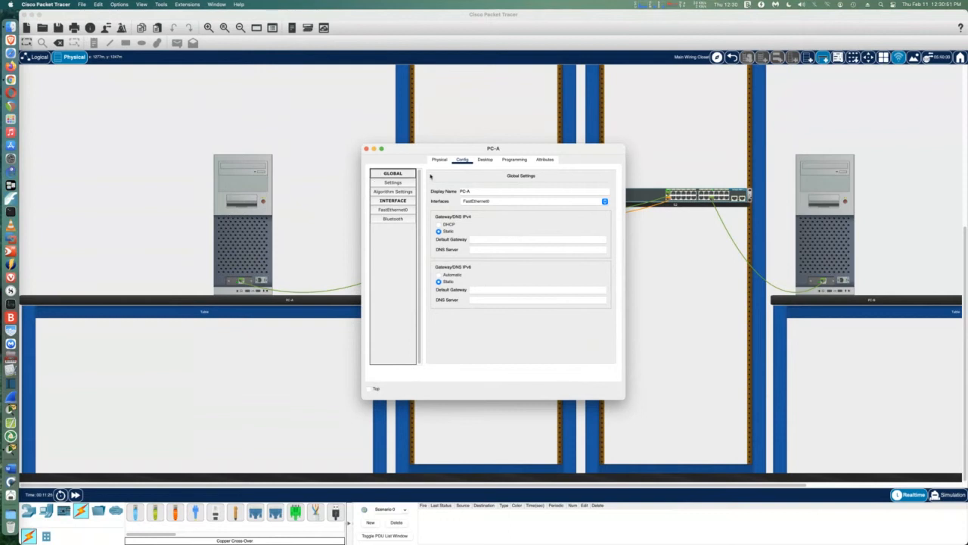
left_click(485, 160)
left_click(395, 192)
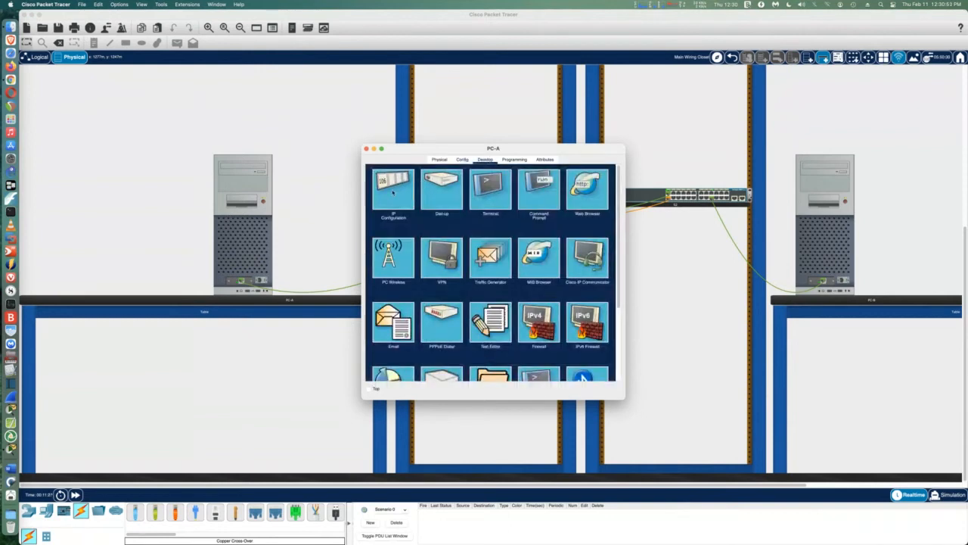
left_click(464, 221)
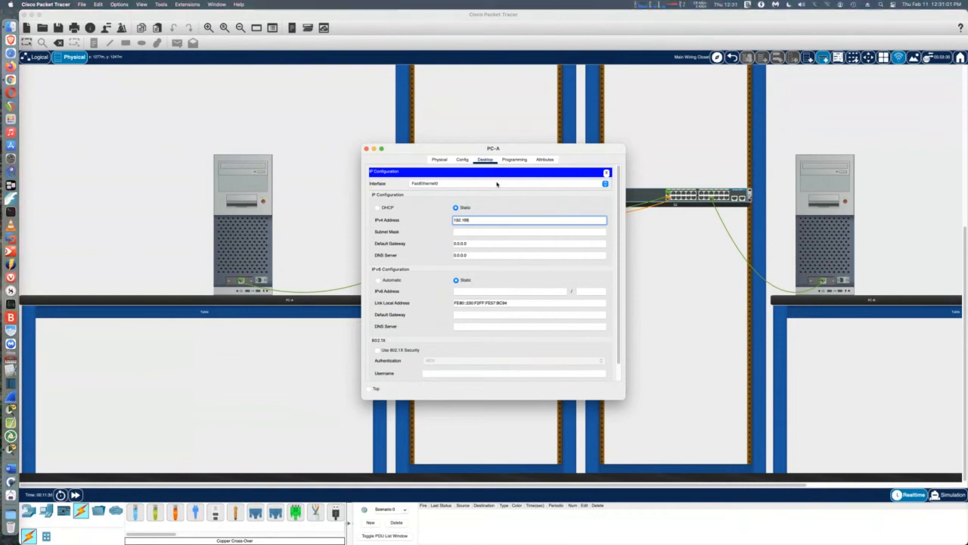
type("20.3")
key("Tab")
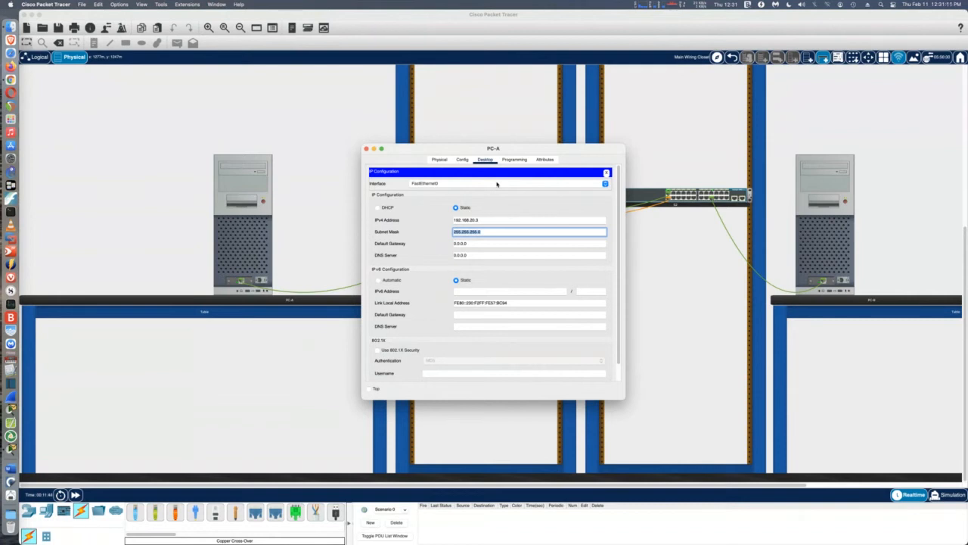
left_click(366, 149)
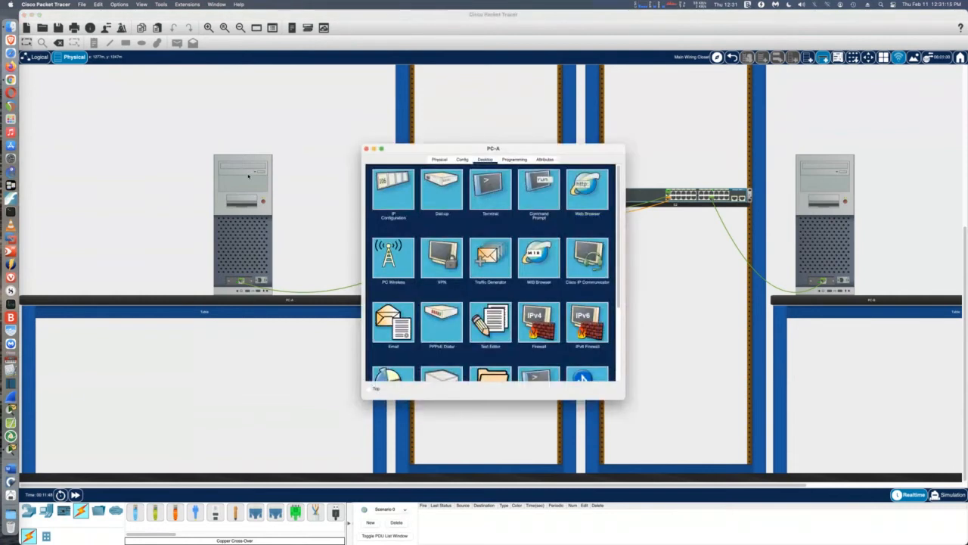
left_click(249, 176)
Give PC-B static IPv4 192.168.20.4 with mask 255.255.255.0 in Desktop IP Configuration
left_click(368, 149)
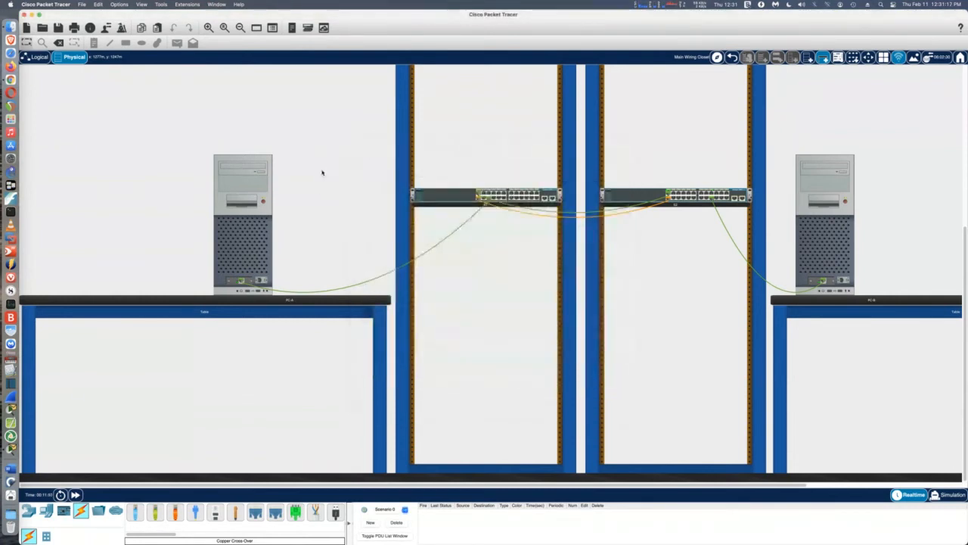
mouse_move(258, 187)
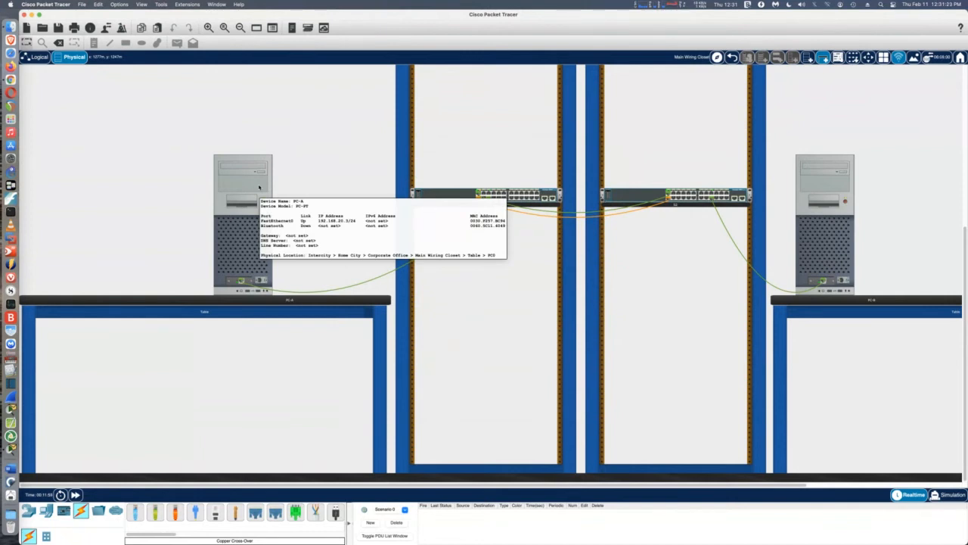
left_click(820, 170)
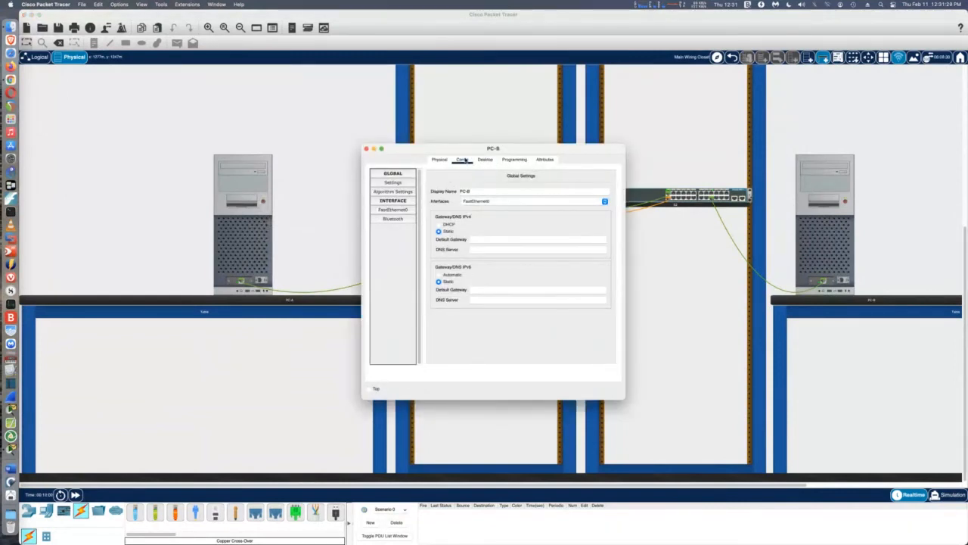
left_click(485, 159)
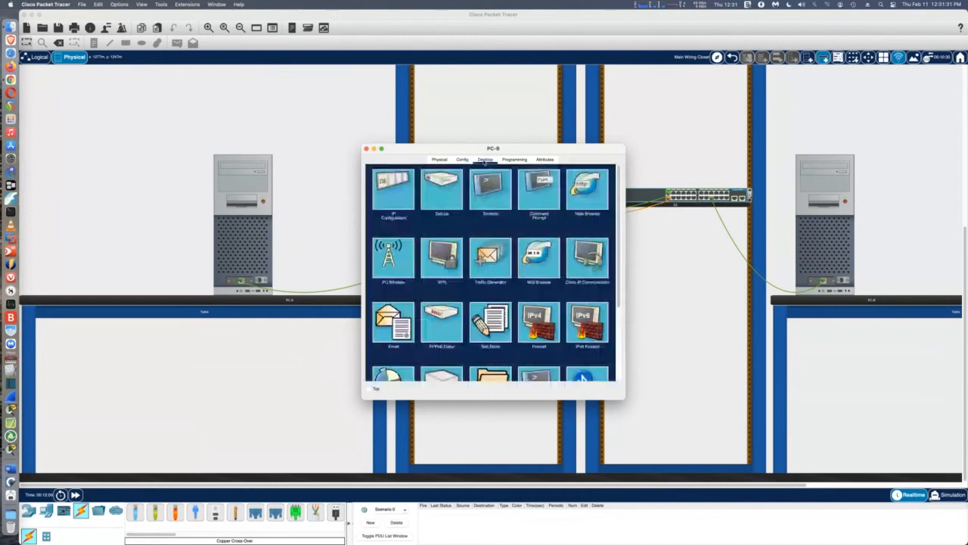
left_click(401, 187)
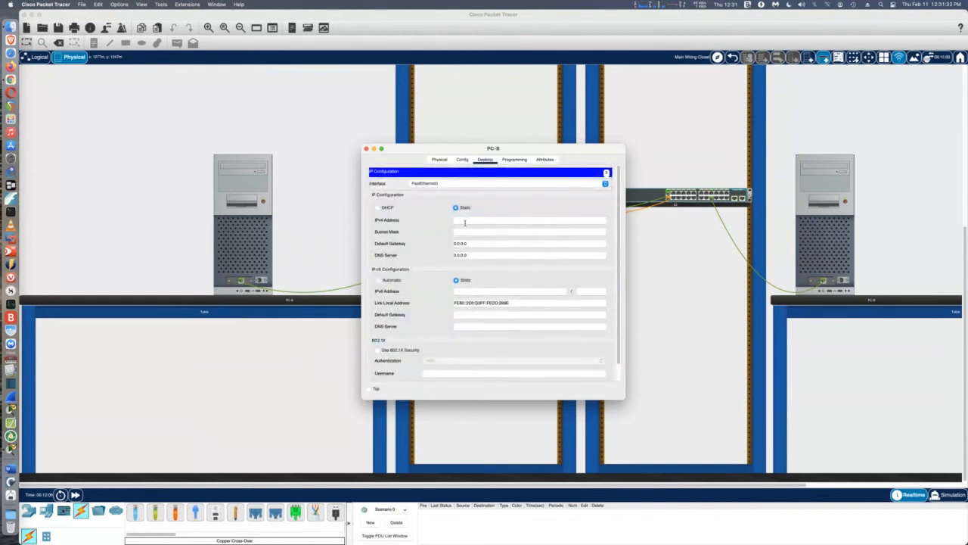
left_click(512, 220)
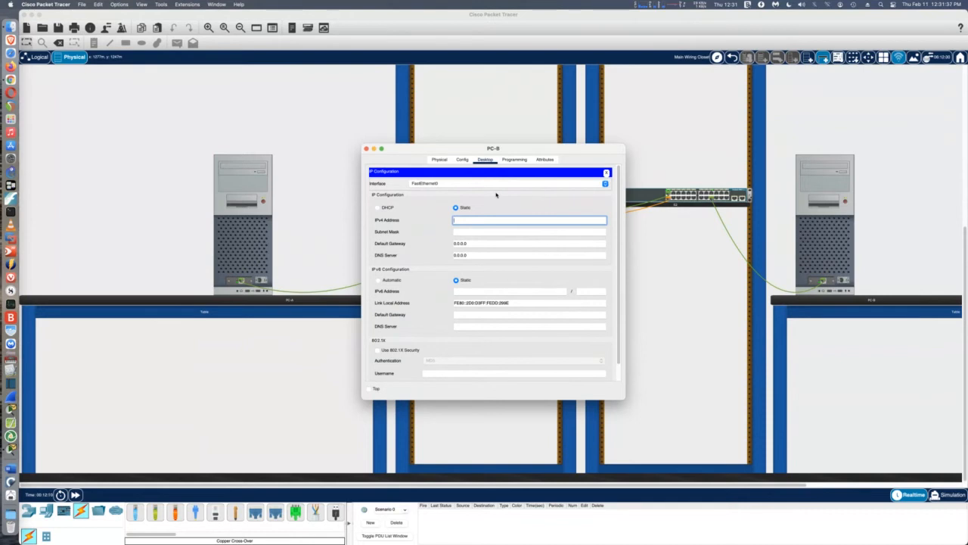
type("192.168.20.4")
key("Tab")
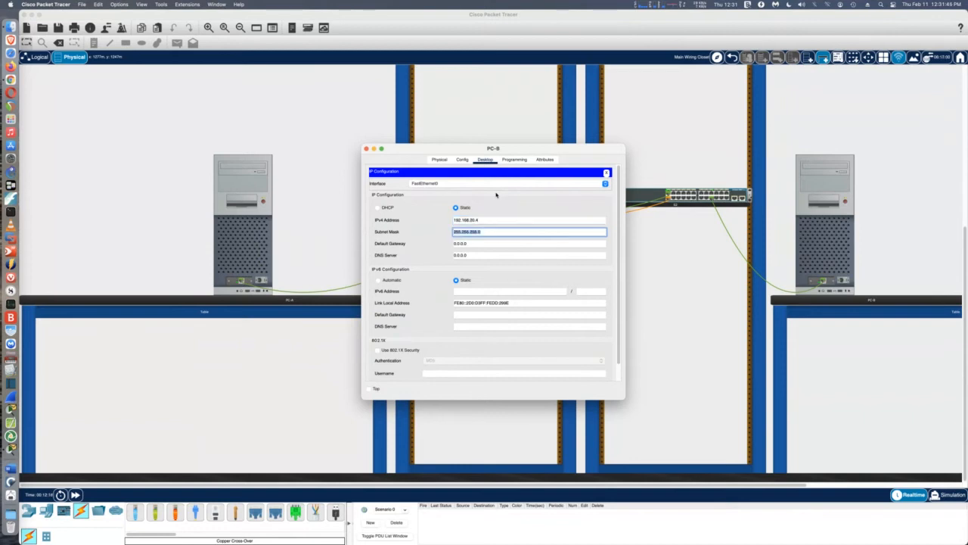
left_click(366, 150)
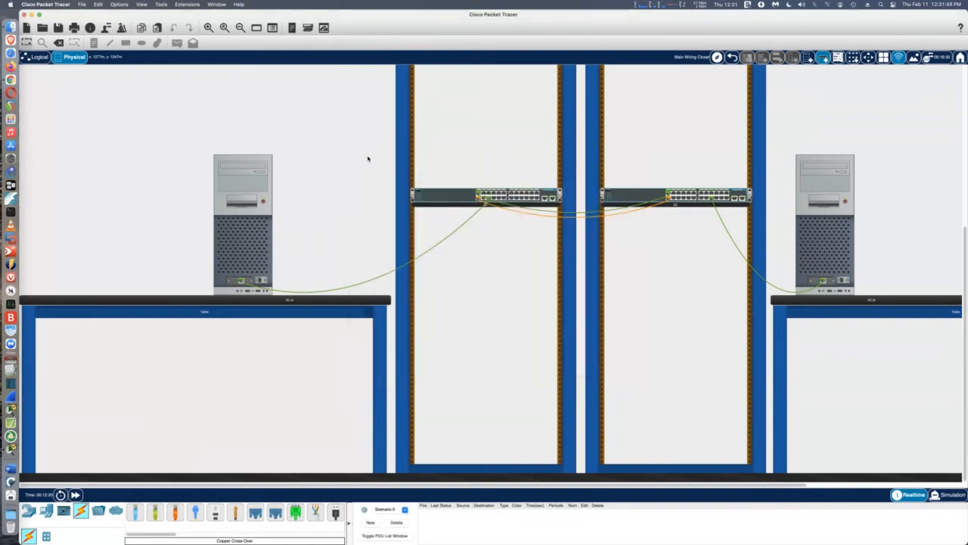
left_click(244, 182)
From PC-A's command prompt, run ipconfig, then ping 192.168.20.4 and get 4 of 4 replies
left_click(539, 189)
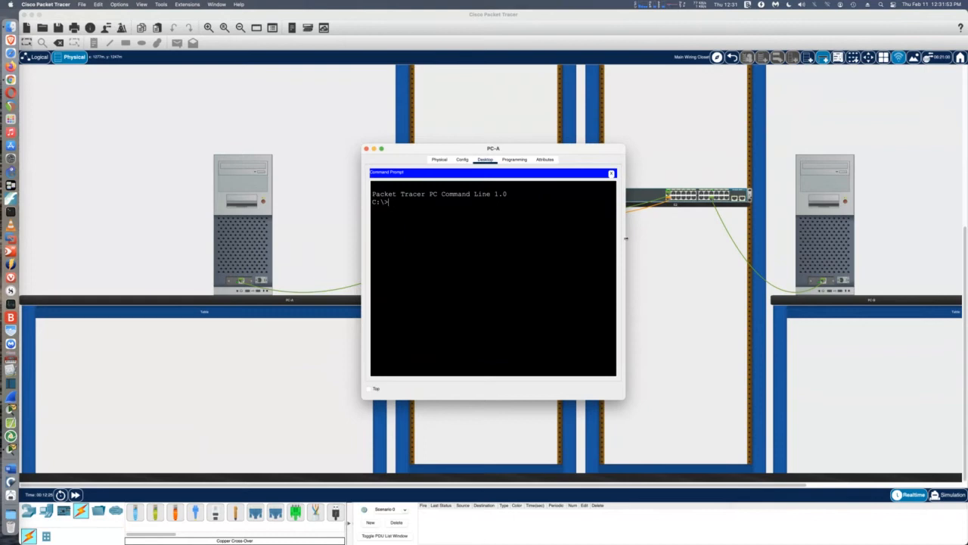
left_click_drag(625, 240, 738, 246)
type("ipconfig")
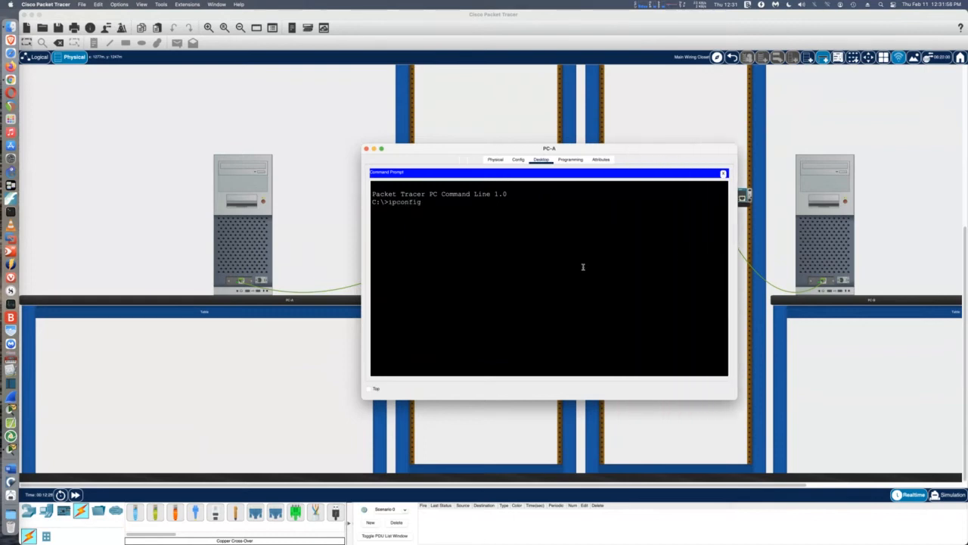
key("Return")
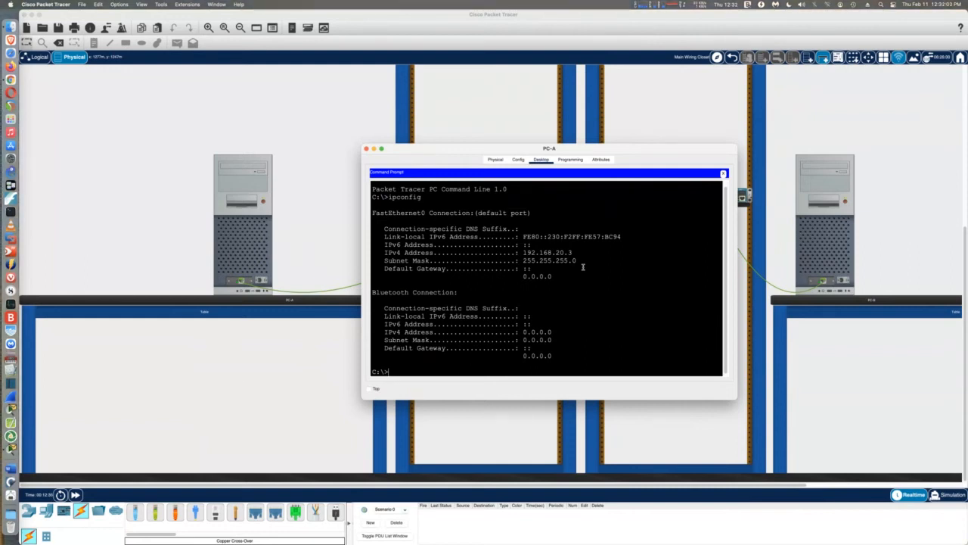
type("ping 192.168.20.4")
key("Return")
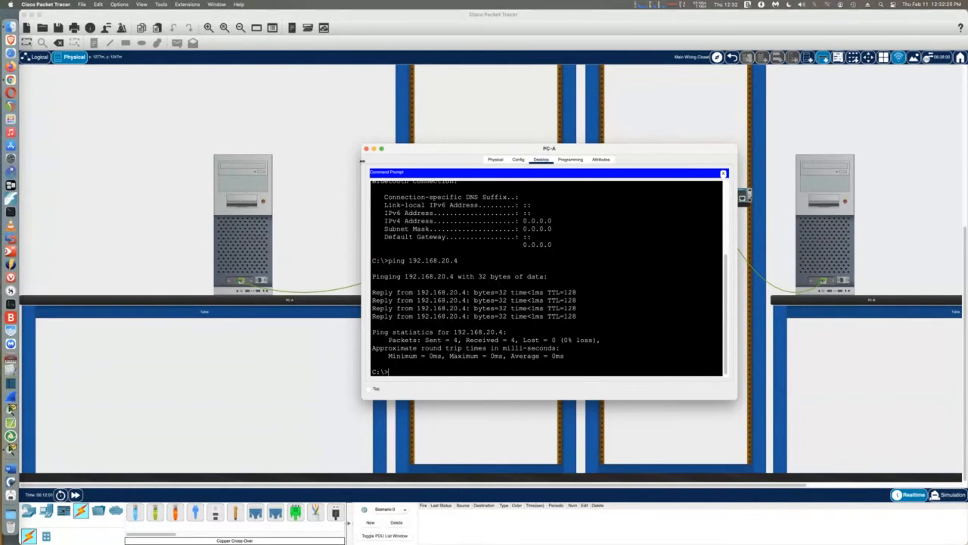
left_click(366, 150)
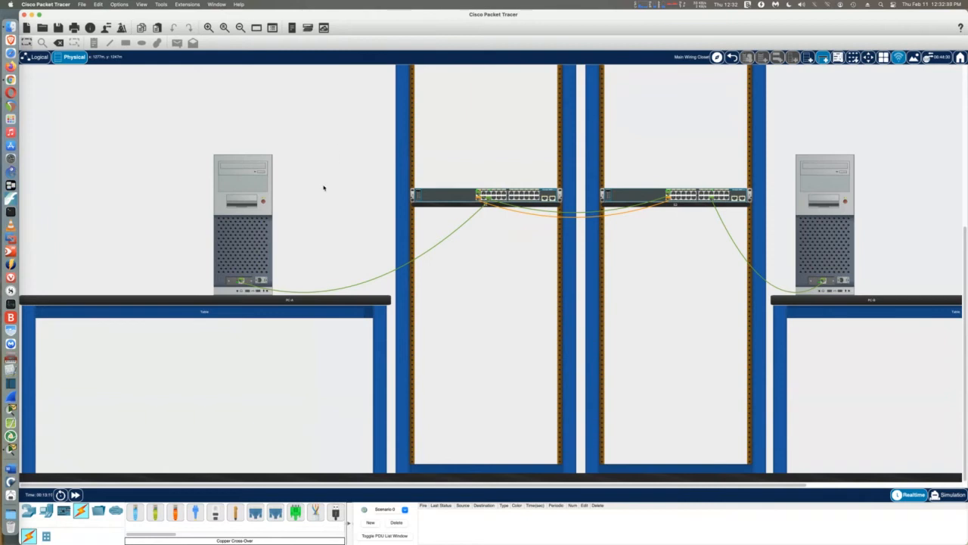
Enter global configuration mode on switch S1 with configure terminal
left_click(442, 197)
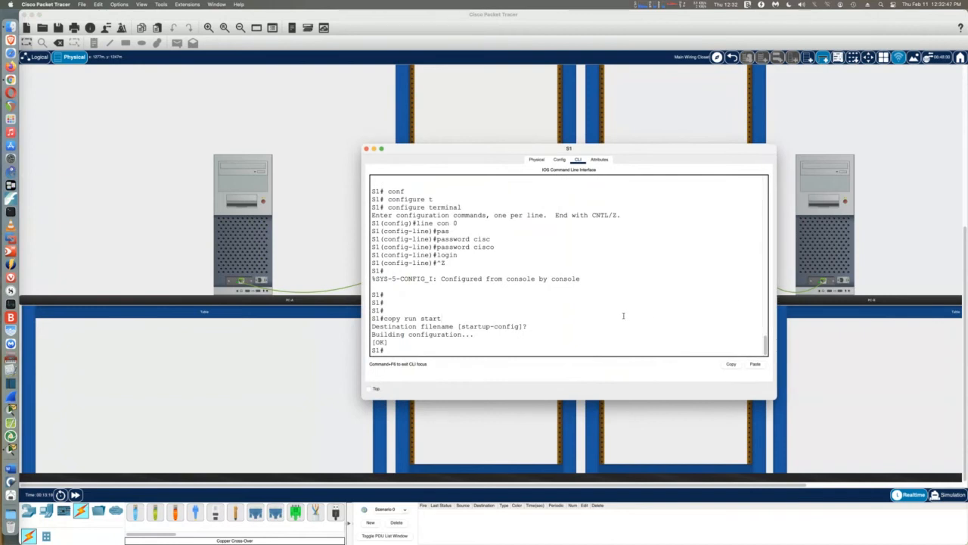
key("Return")
key("Return")
type("conf")
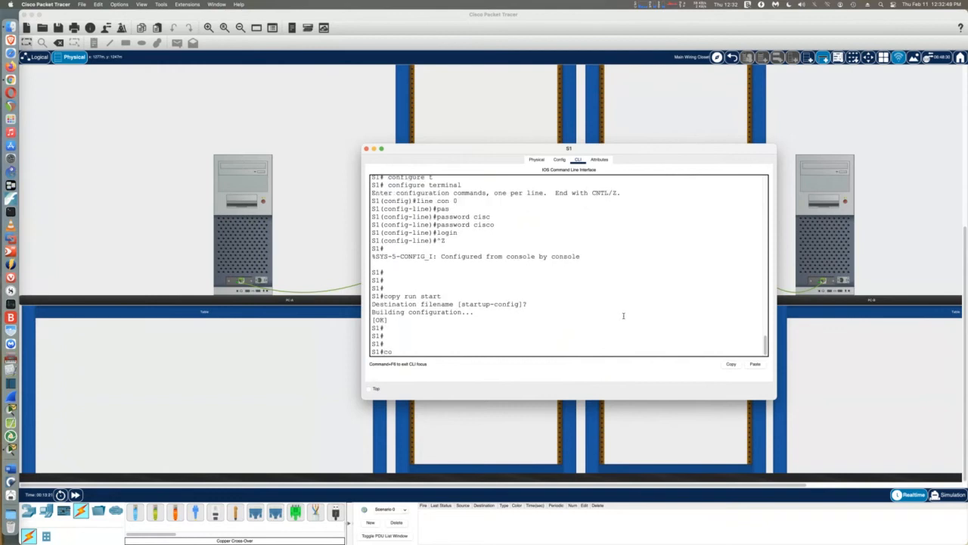
key("Tab")
type("t")
key("Tab")
key("Return")
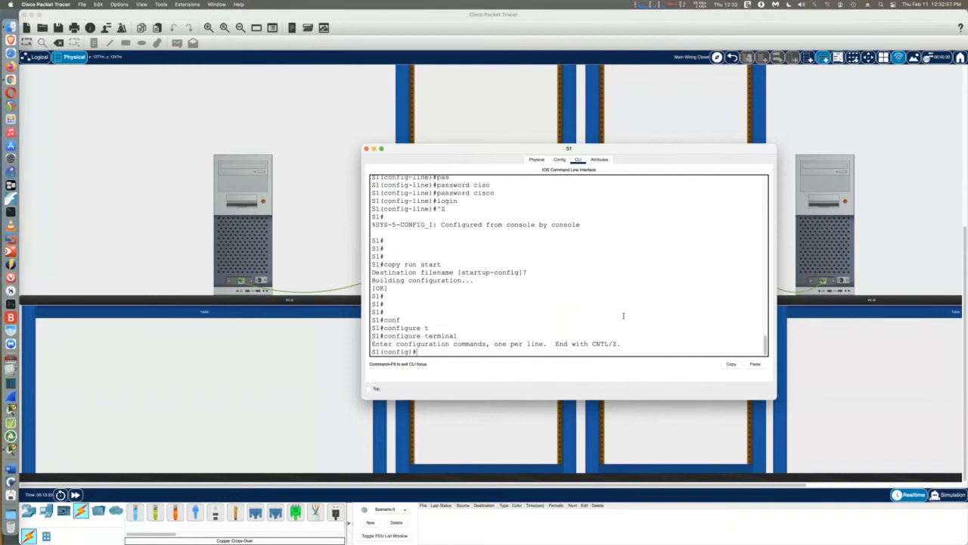
Create VLAN 10 named Management and VLAN 20 named Clients on S1
type("vl")
key("Tab")
type("10")
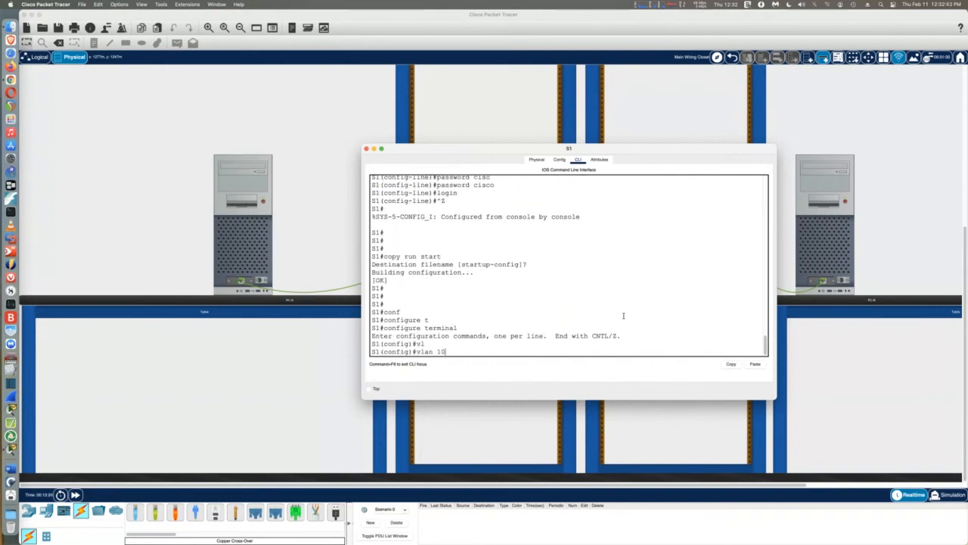
key("Return")
type("name")
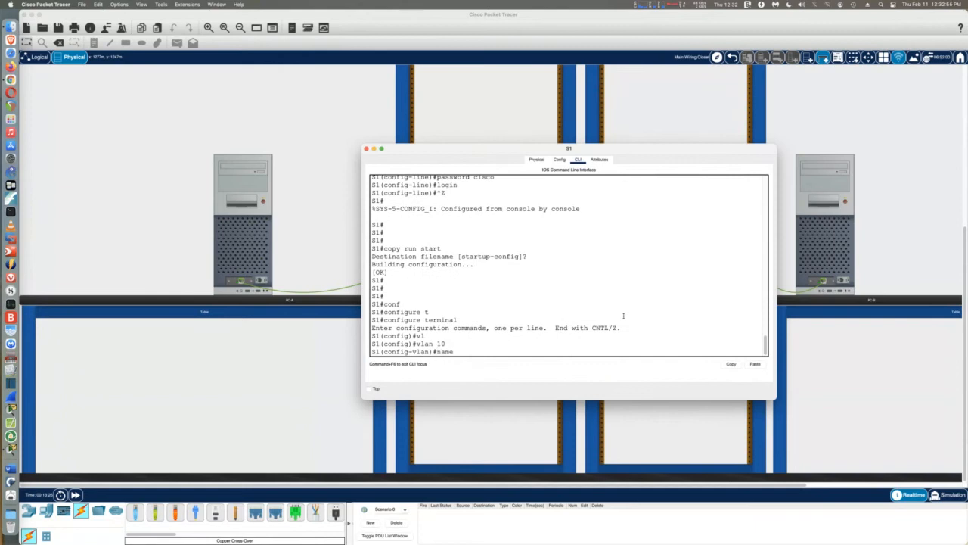
type(" Management")
key("Return")
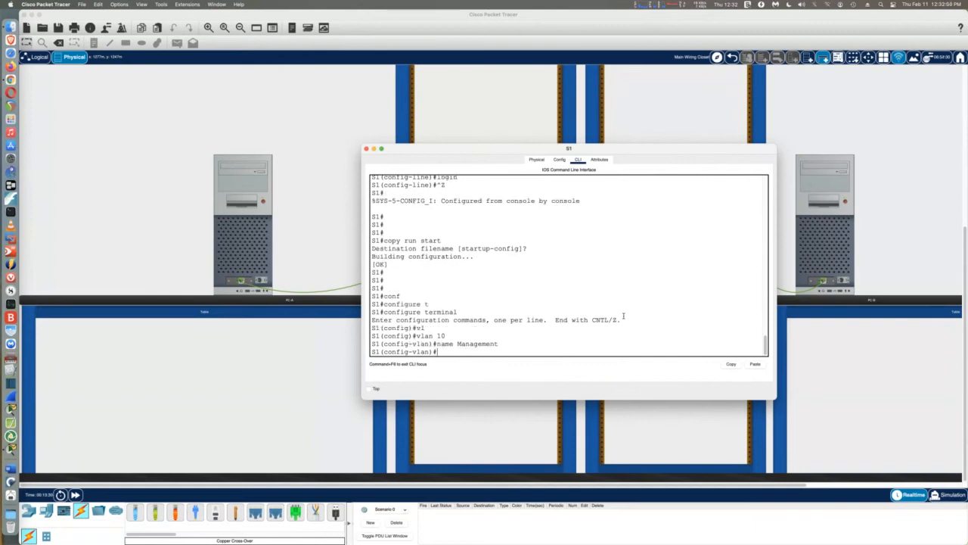
type("vlan 20")
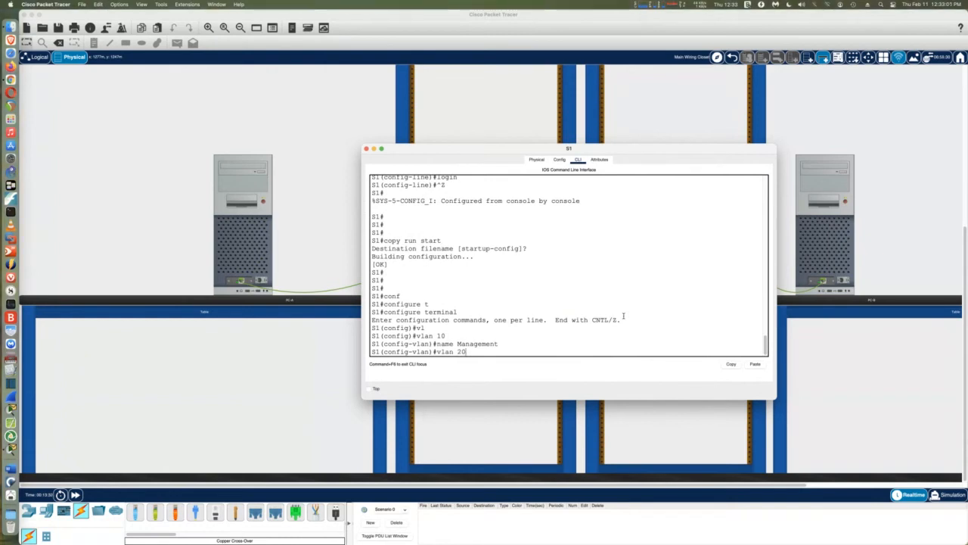
key("Return")
type("name Clients")
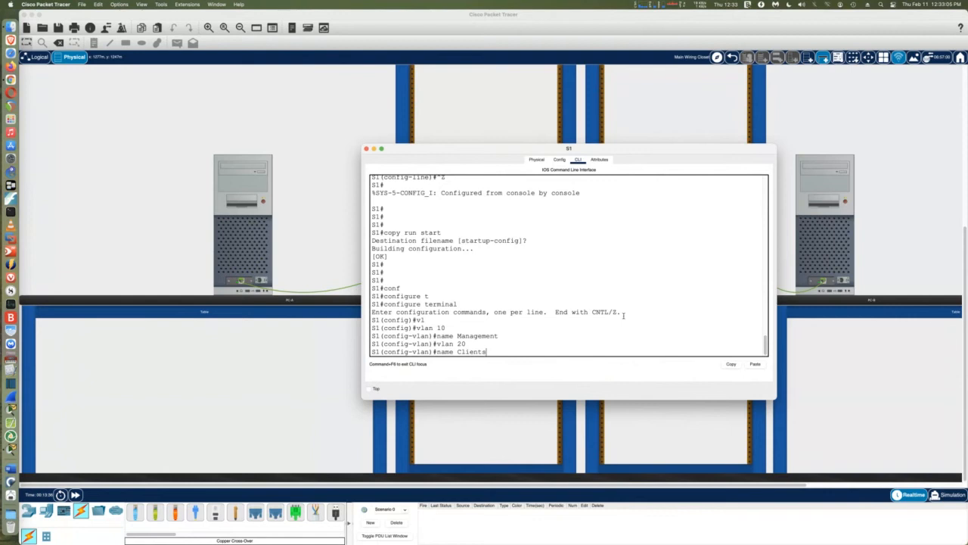
key("Return")
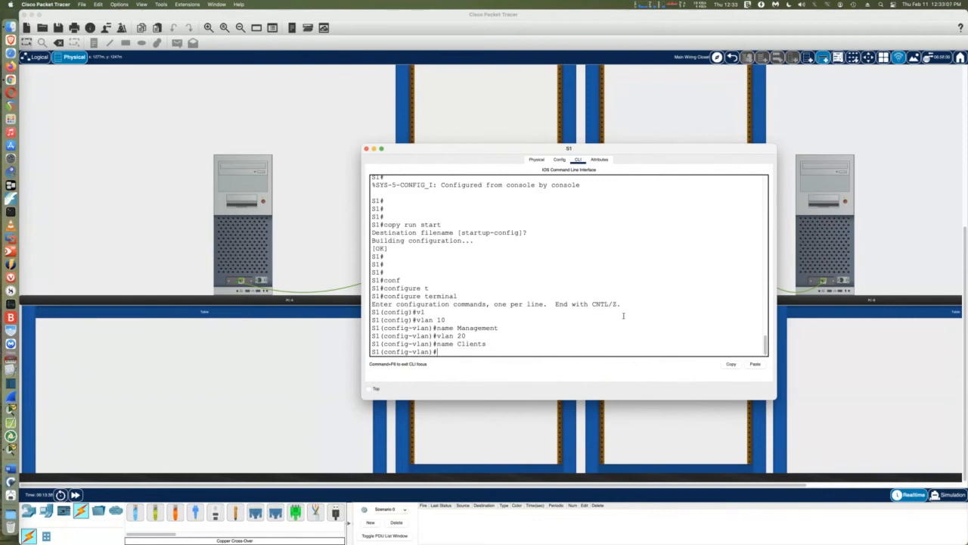
Create VLAN 999 named Parking-lot and VLAN 1000 named Native on S1
type("vlan 999")
key("Return")
type("name")
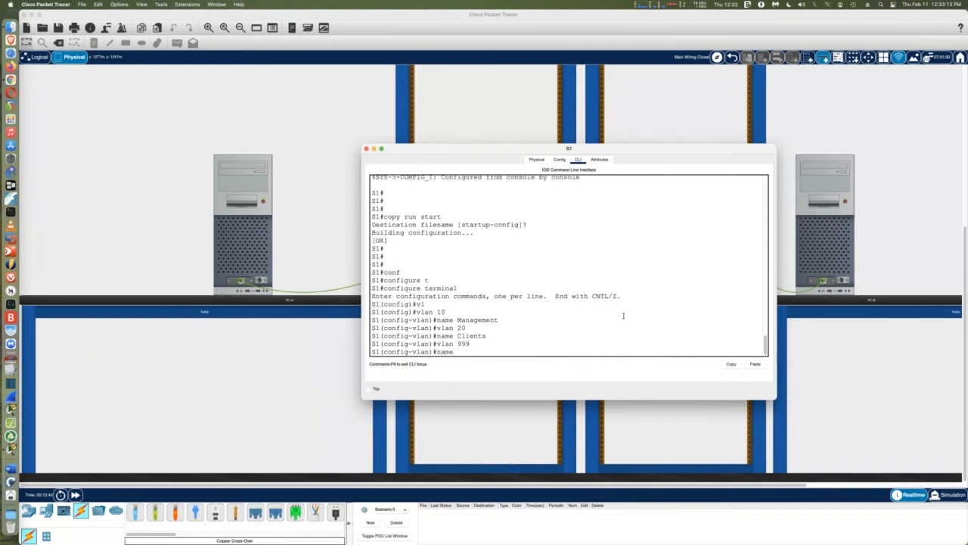
type(" Parking-lot")
key("Return")
type("vlan 100")
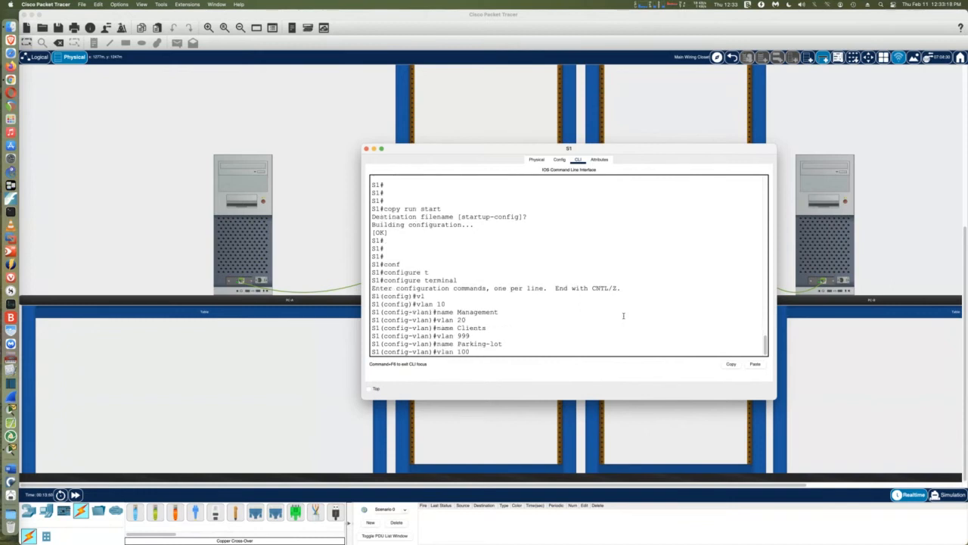
type("0")
key("Return")
type("name ")
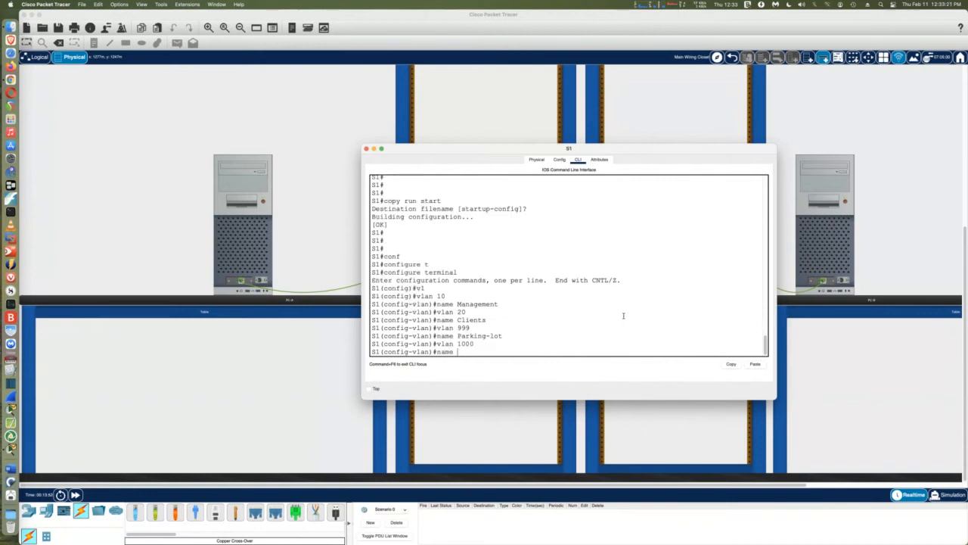
type("Native")
key("Return")
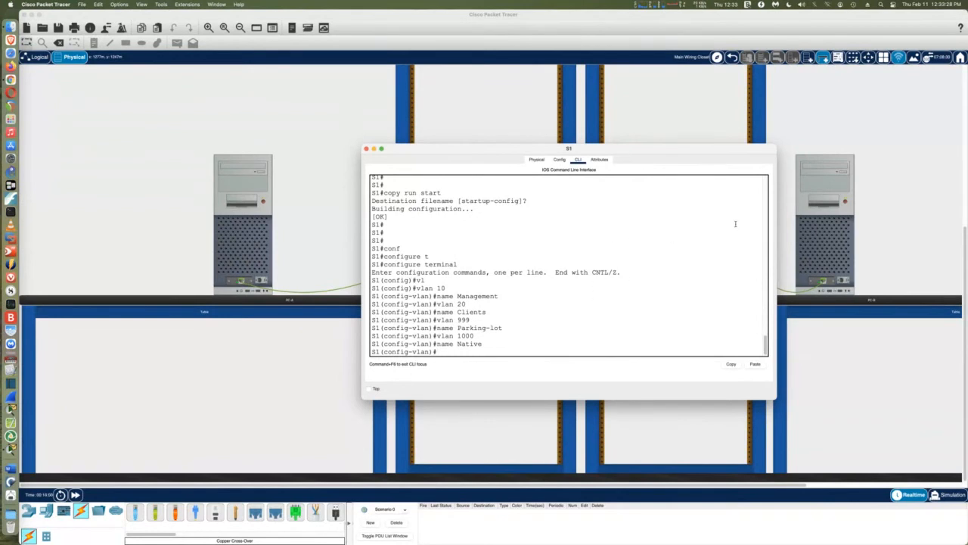
left_click(366, 149)
Enter global configuration mode on switch S2 with configure terminal
left_click(625, 198)
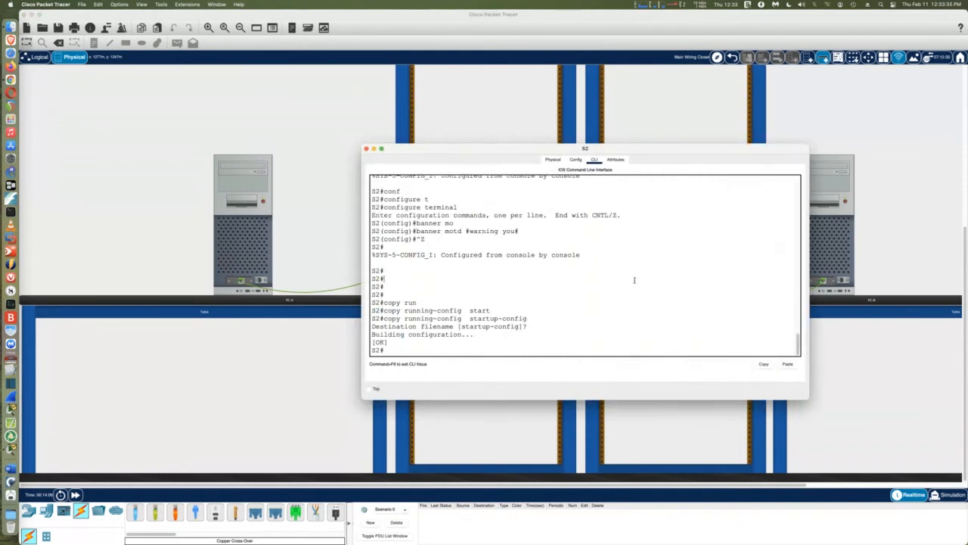
type("conf")
key("Tab")
type("t")
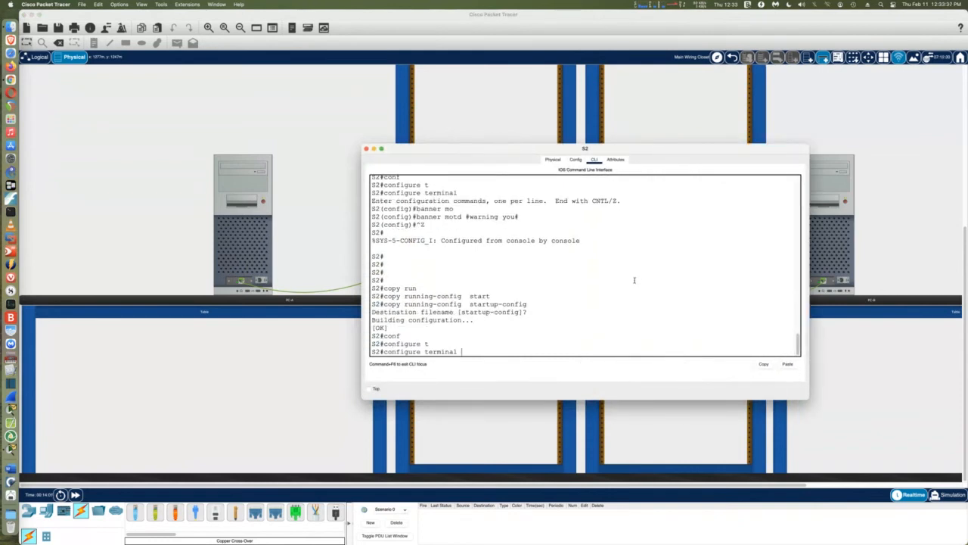
key("Tab")
key("Return")
Create VLAN 10 named Management and VLAN 20 named Clients on S2
type("vlan 10")
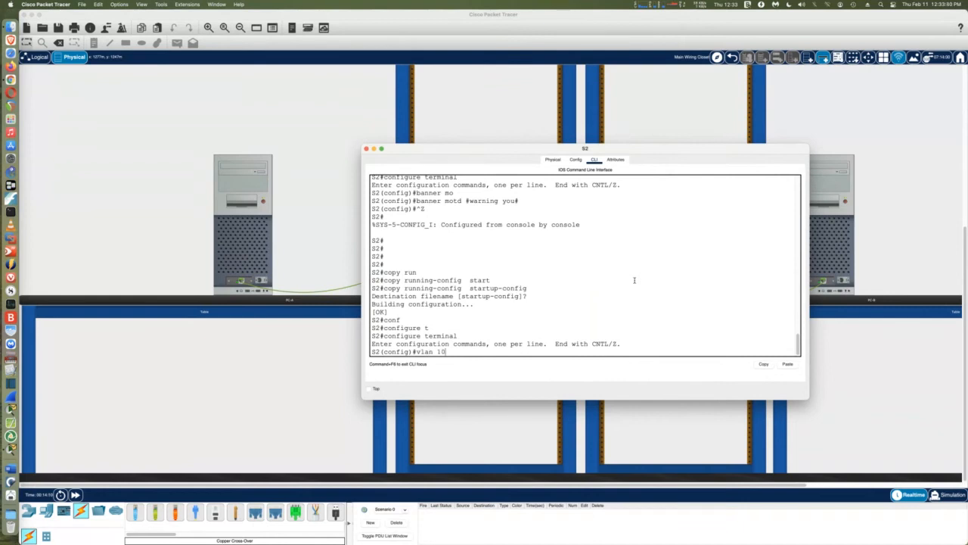
key("Return")
type("nam")
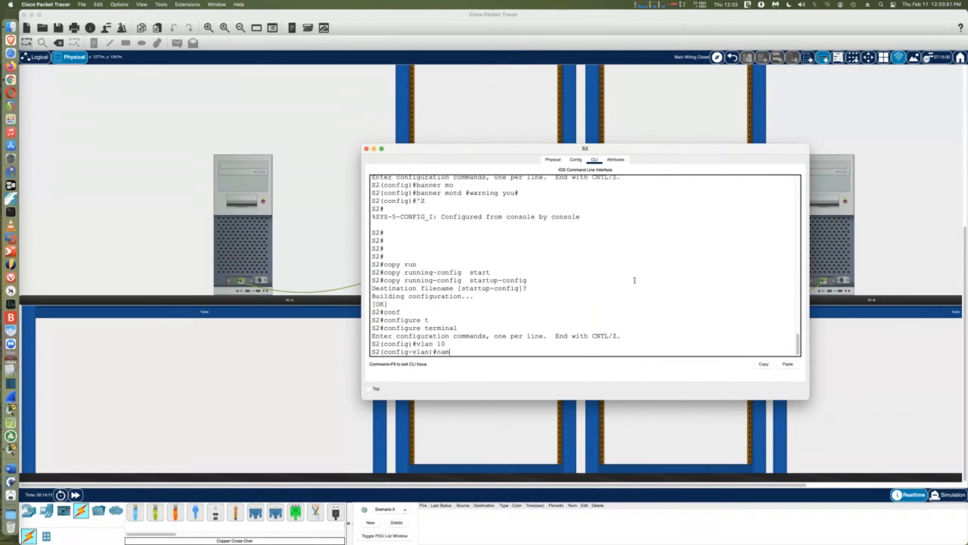
type("e Management")
key("Return")
type("vl")
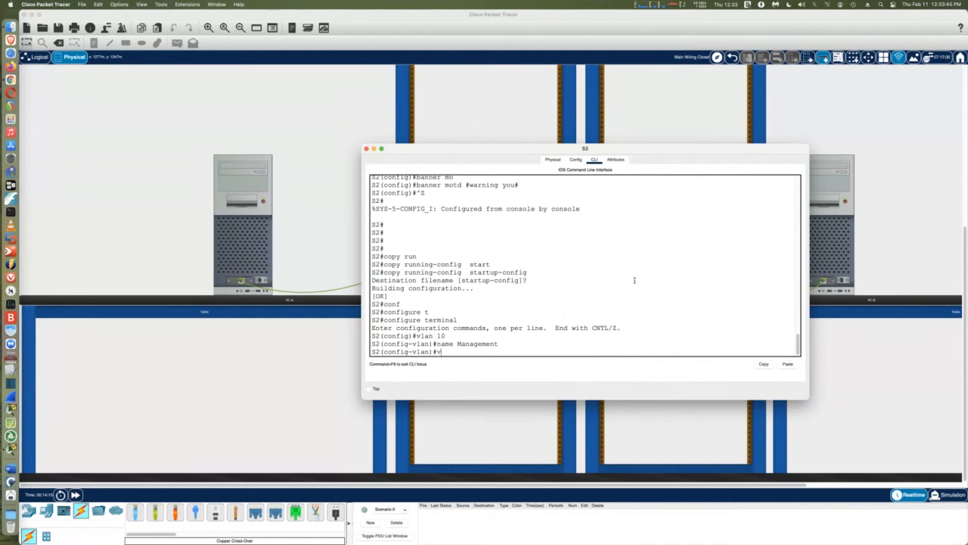
key("Tab")
type("a")
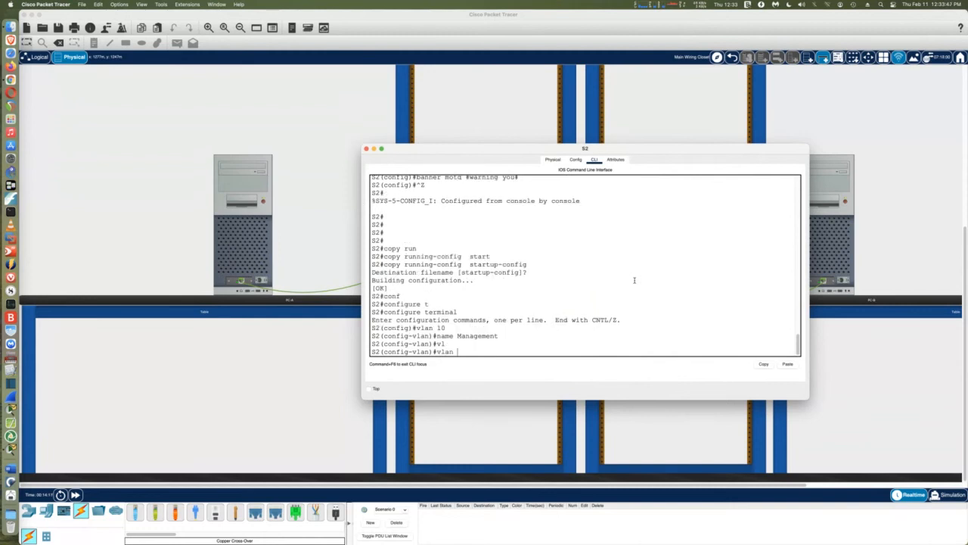
type("n 20")
key("Return")
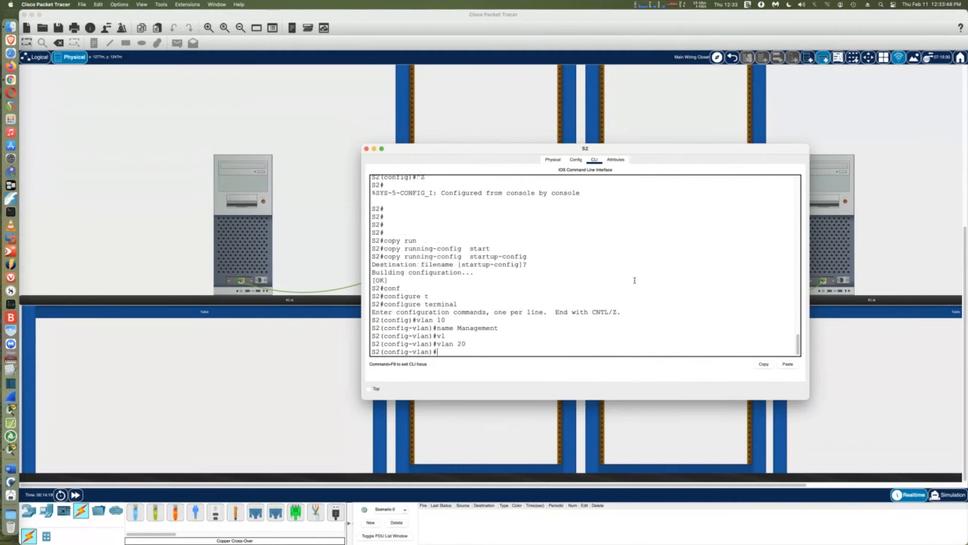
type("name Clients")
key("Return")
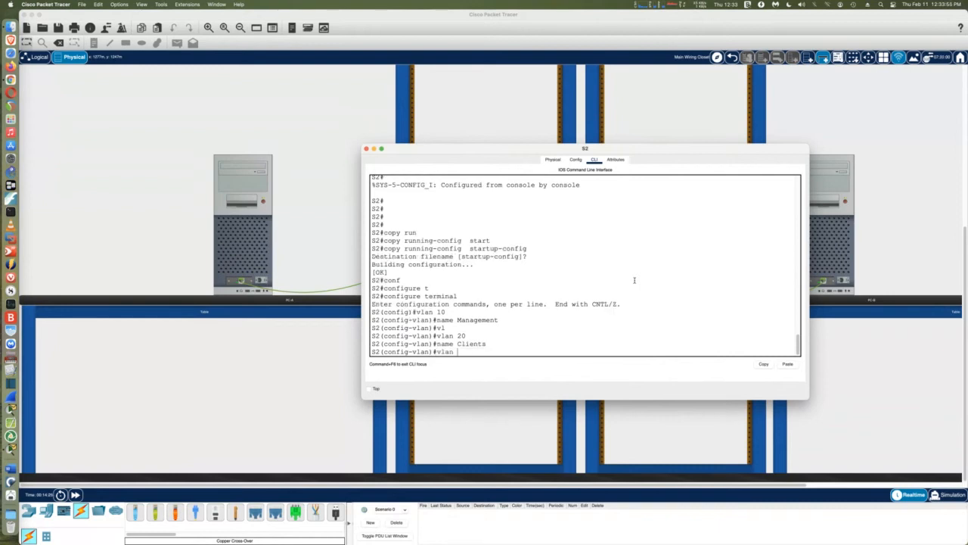
Create VLAN 999 named Parking-lot and VLAN 1000 named Native on S2, then exit
type("999")
key("Return")
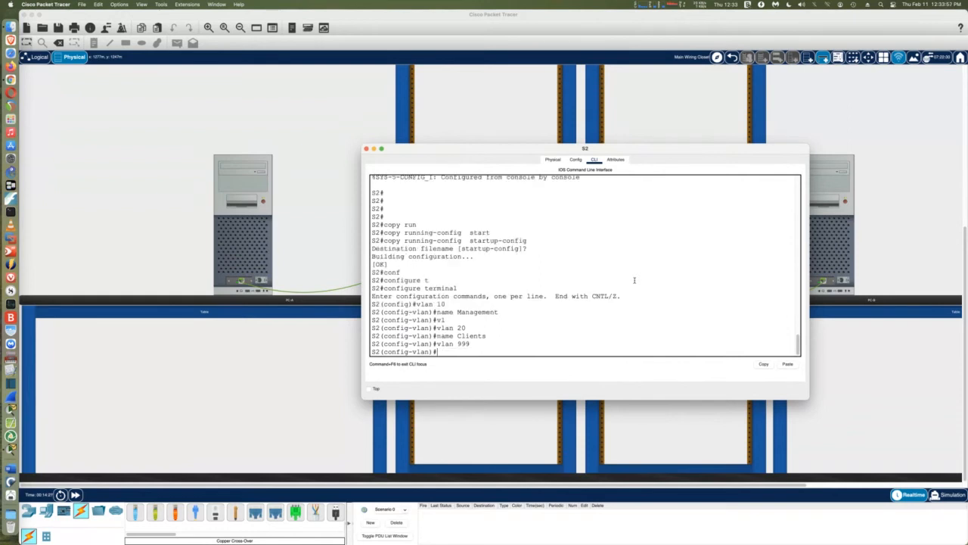
type("name Parking-1")
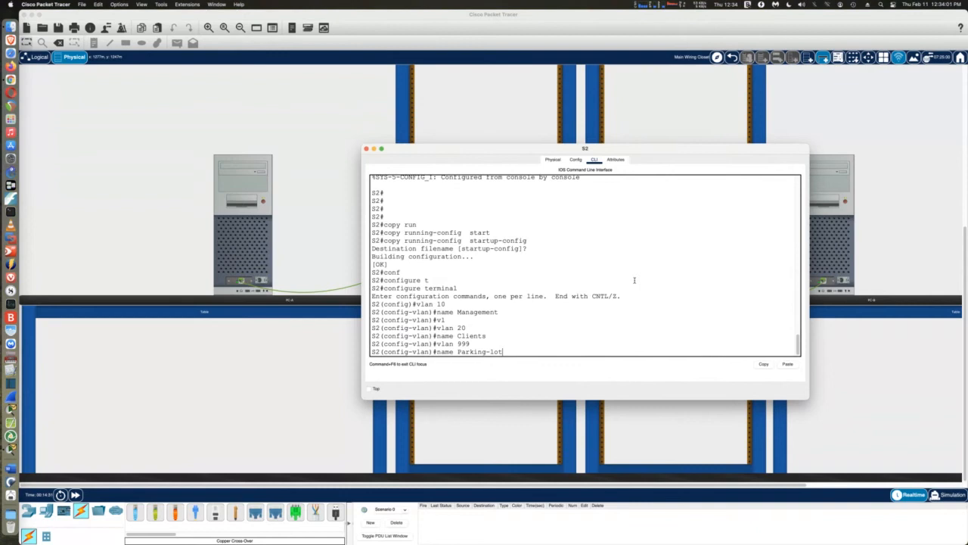
type("ot")
key("Return")
type("vlan ")
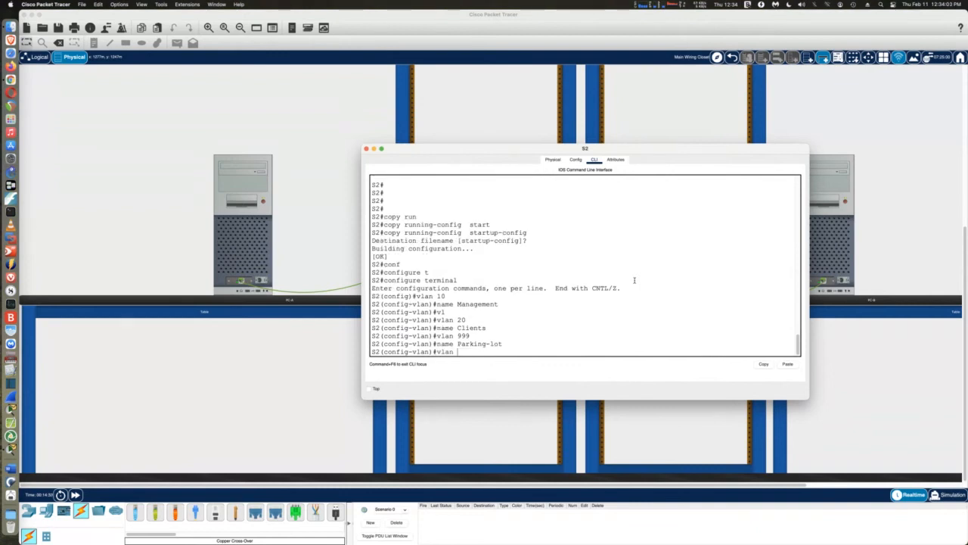
type("1000")
key("Return")
type("name NM")
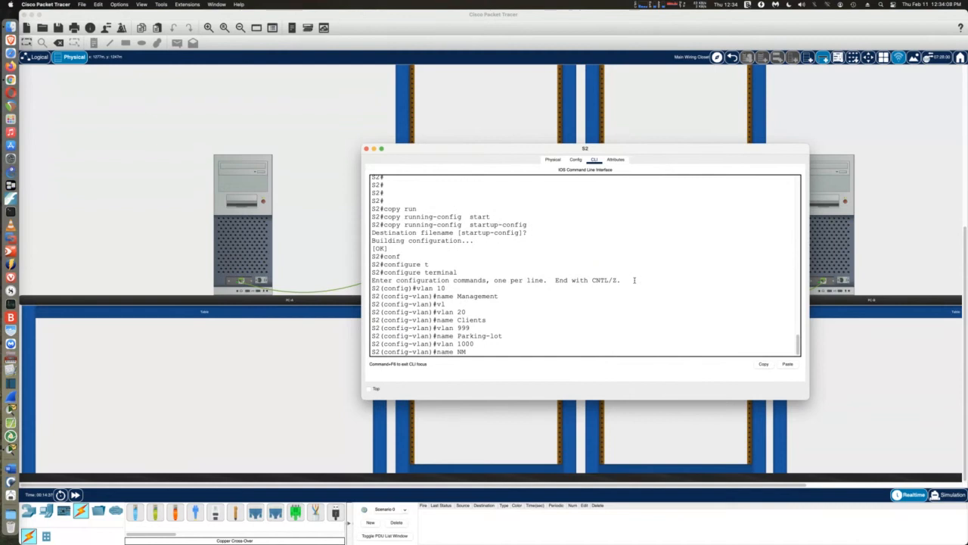
key("BackSpace")
type("ative")
key("Return")
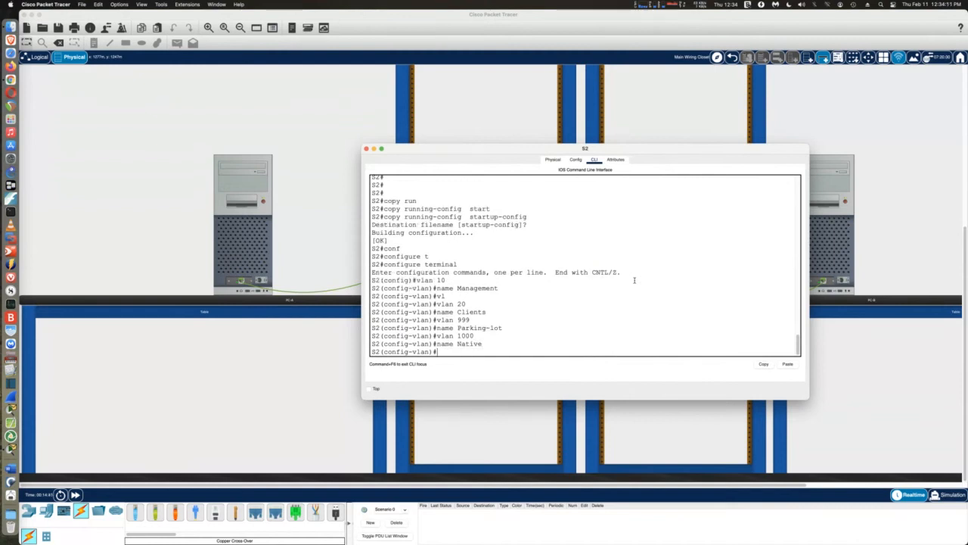
type("exit")
key("Return")
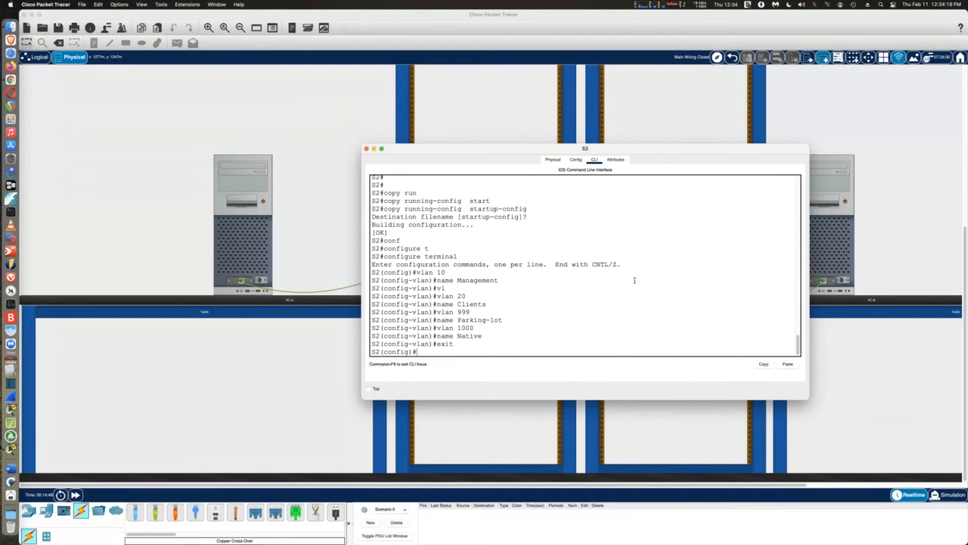
Switch to S1's console and re-enter global configuration mode
left_click(367, 149)
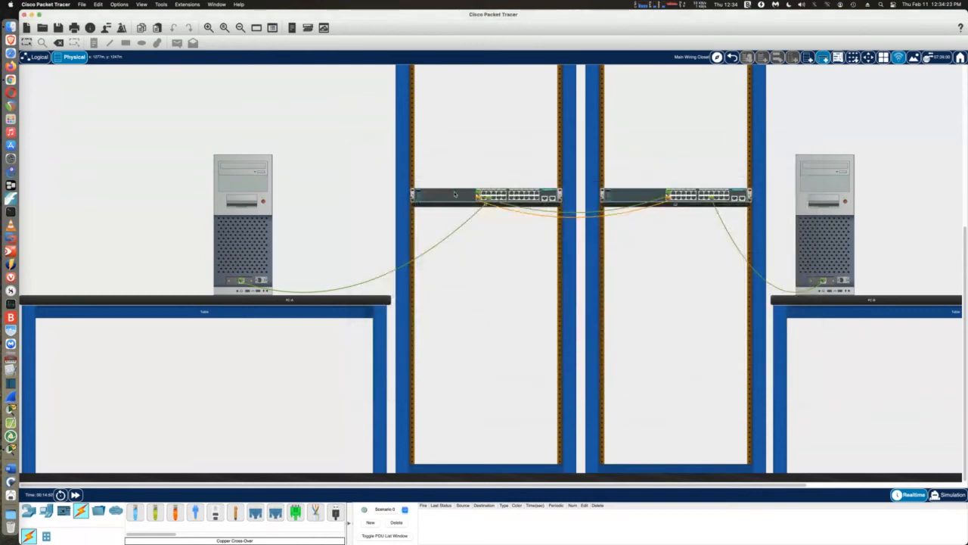
left_click(454, 194)
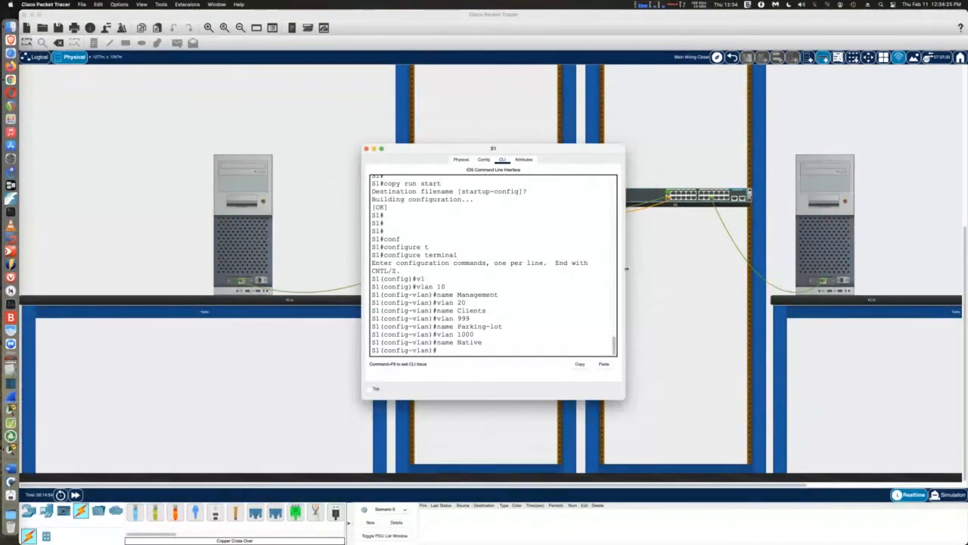
left_click_drag(625, 268, 843, 258)
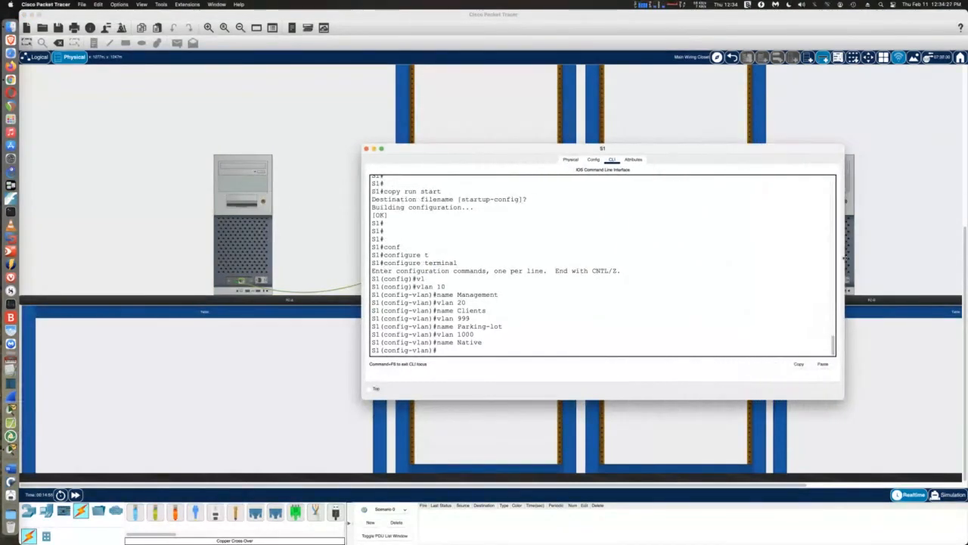
key("Return")
key("ctrl+z")
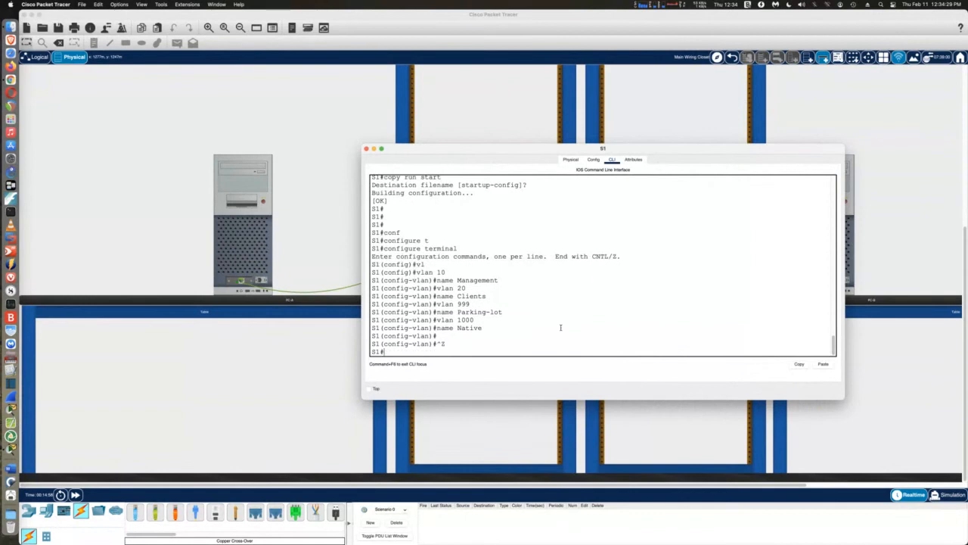
key("Return")
key("Return")
key("Return")
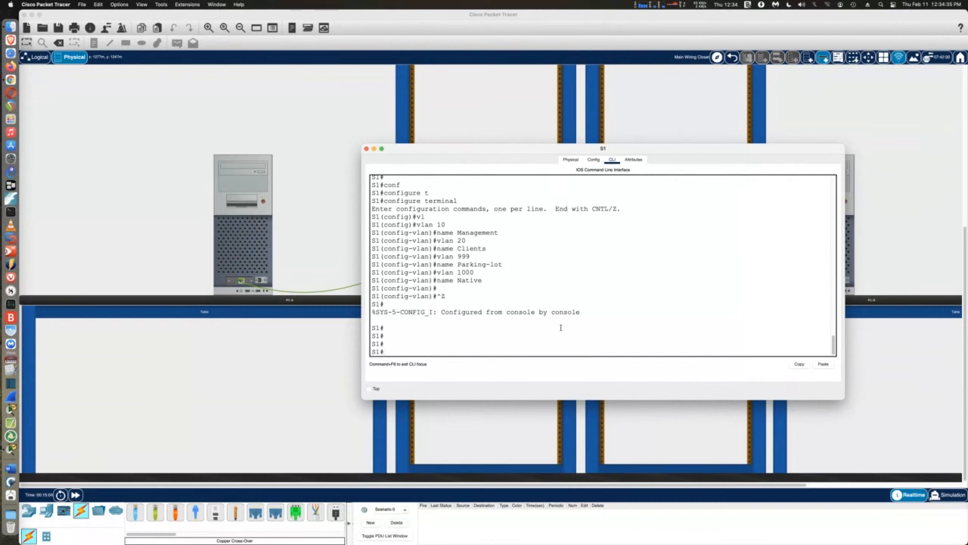
type("conf")
key("Tab")
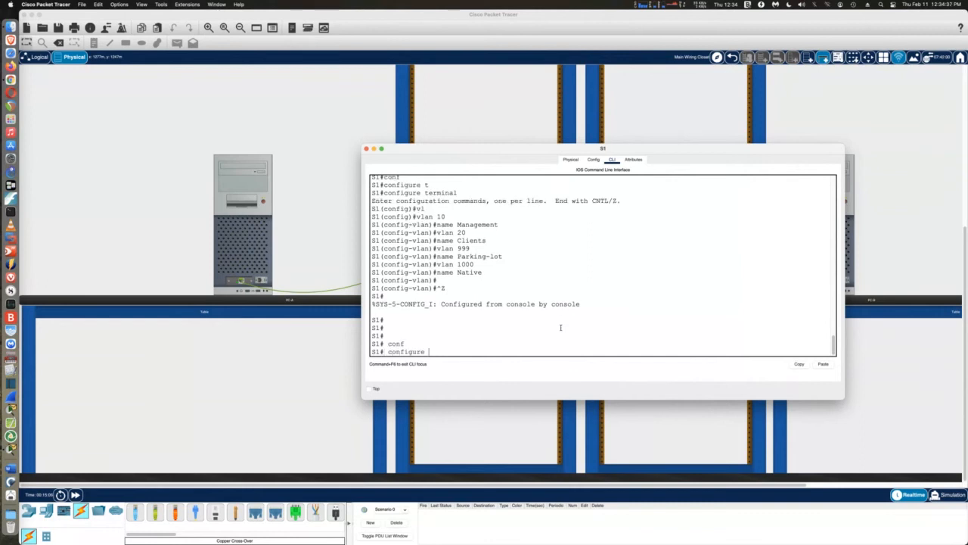
type("t")
key("Tab")
key("Return")
Assign S1's interface VLAN 10 the address 192.168.10.11 255.255.255.0
type("int")
key("Tab")
type("vl")
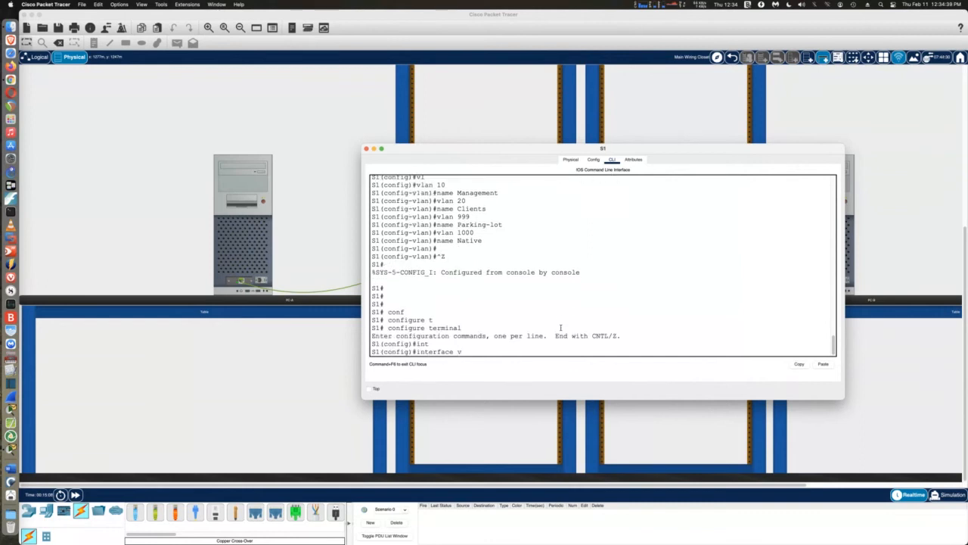
key("Tab")
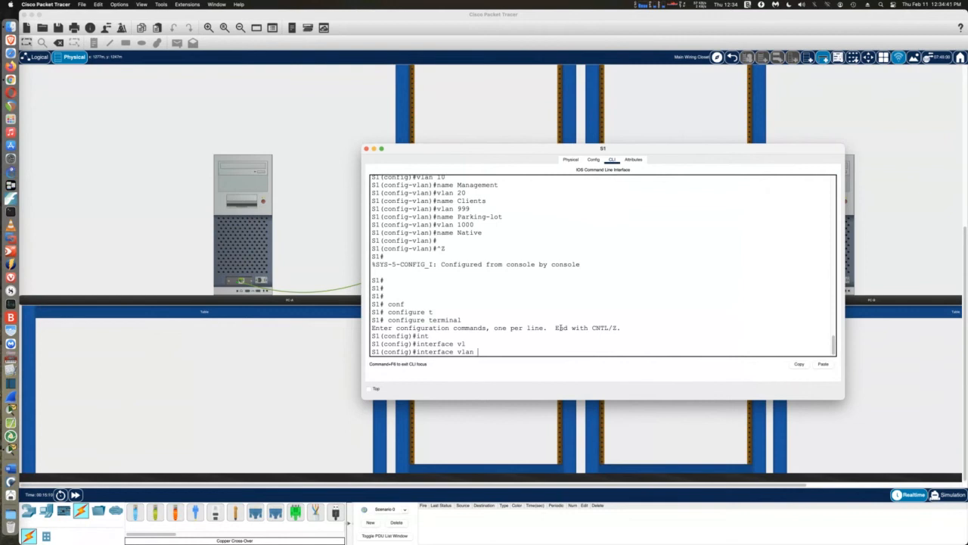
type("10")
key("Return")
key("Return")
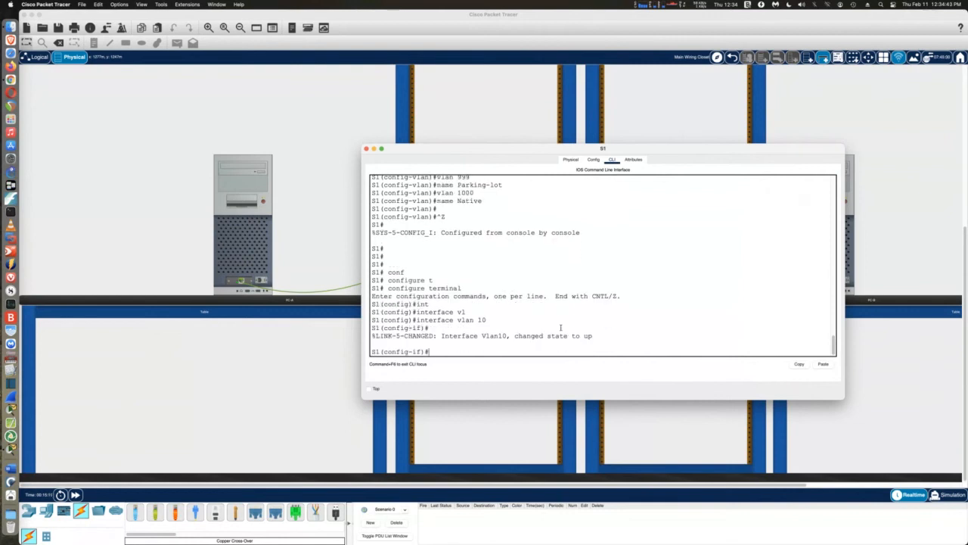
type("ip add")
key("Tab")
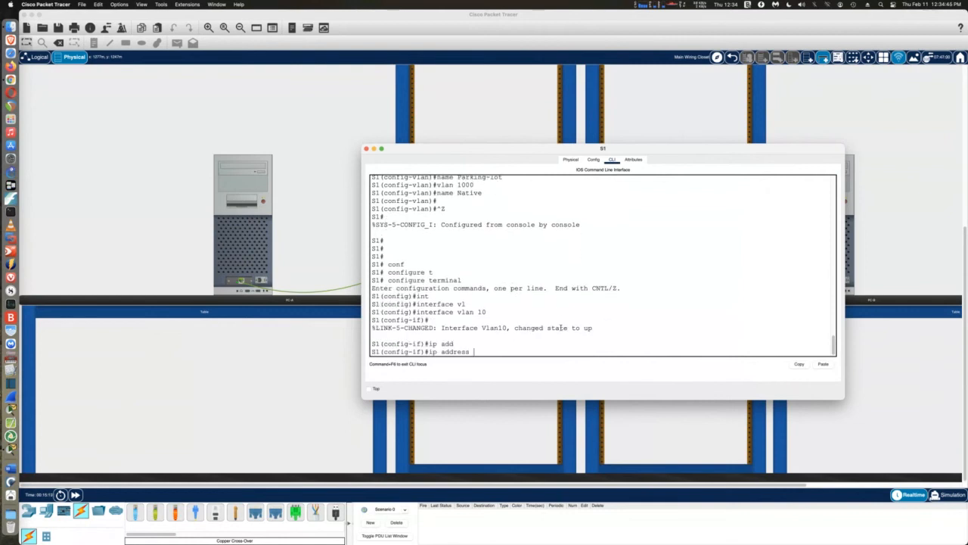
type("192.168.10.11 255.255.255.0")
key("Return")
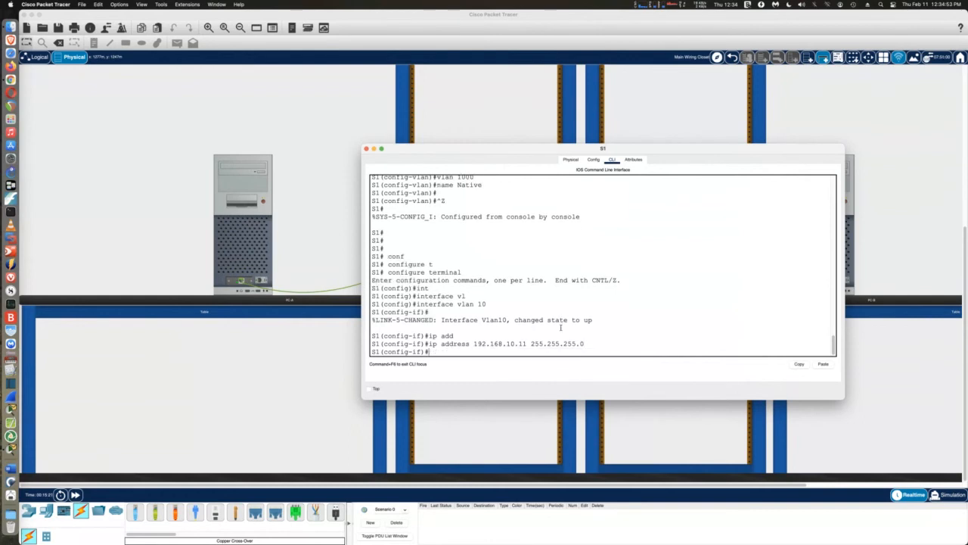
Bring S1's VLAN 10 interface up with no shutdown and exit
type("no sh")
key("Tab")
key("Return")
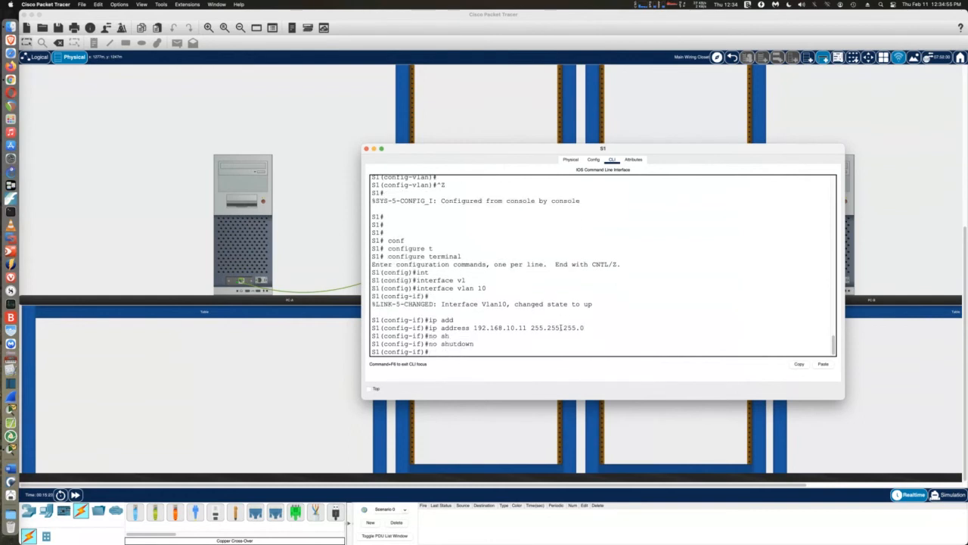
type("exit")
key("Return")
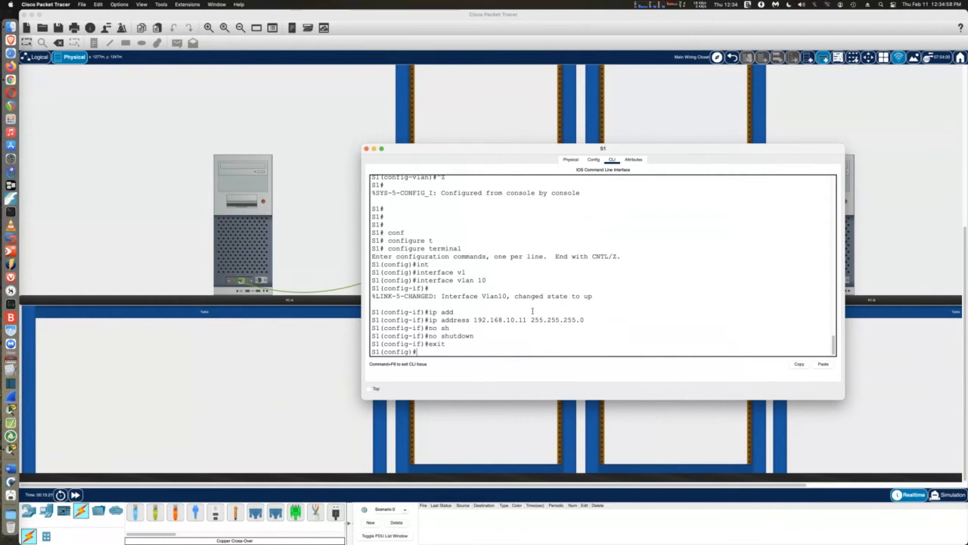
left_click(366, 150)
On S2's console, return to privileged mode and re-enter global configuration mode
left_click(622, 198)
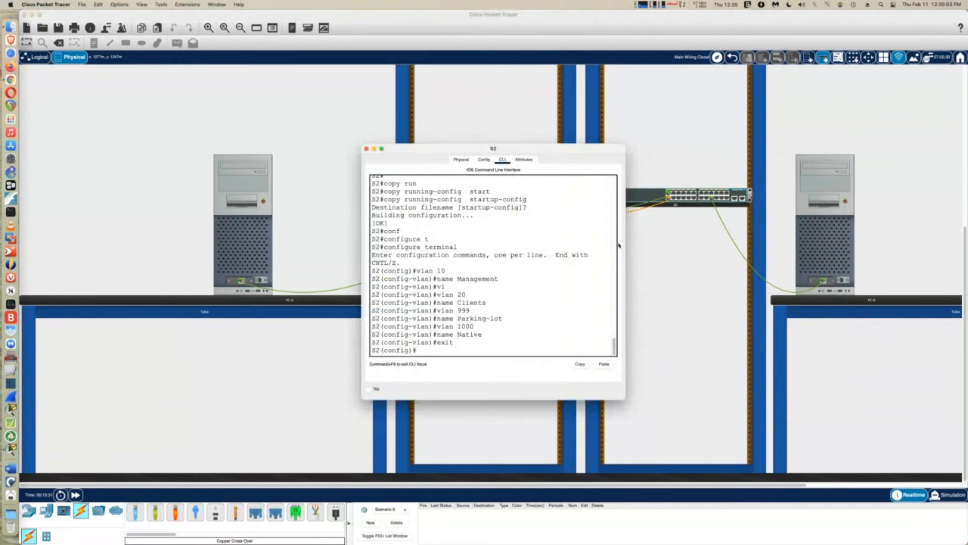
left_click_drag(625, 251, 790, 252)
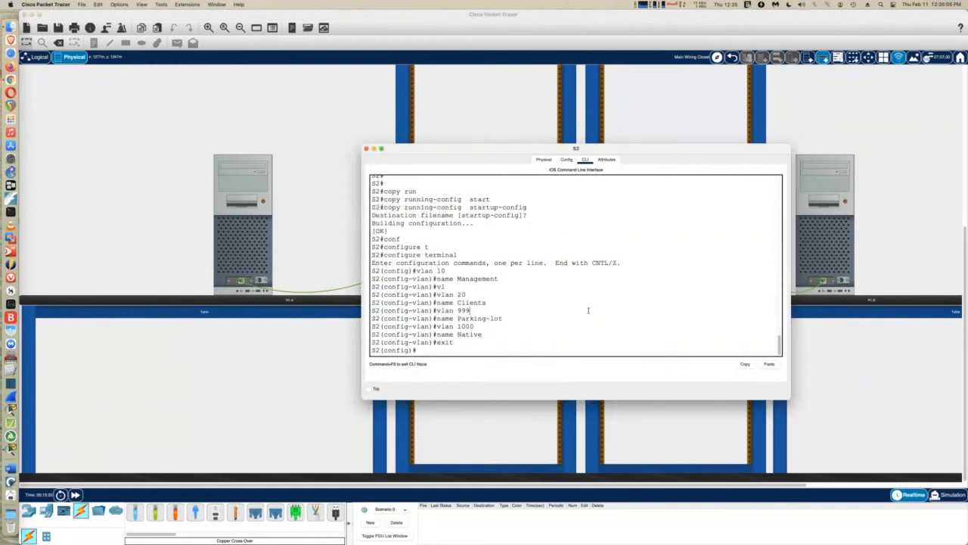
key("ctrl+z")
key("Return")
key("Return")
key("Return")
type("conf")
key("Tab")
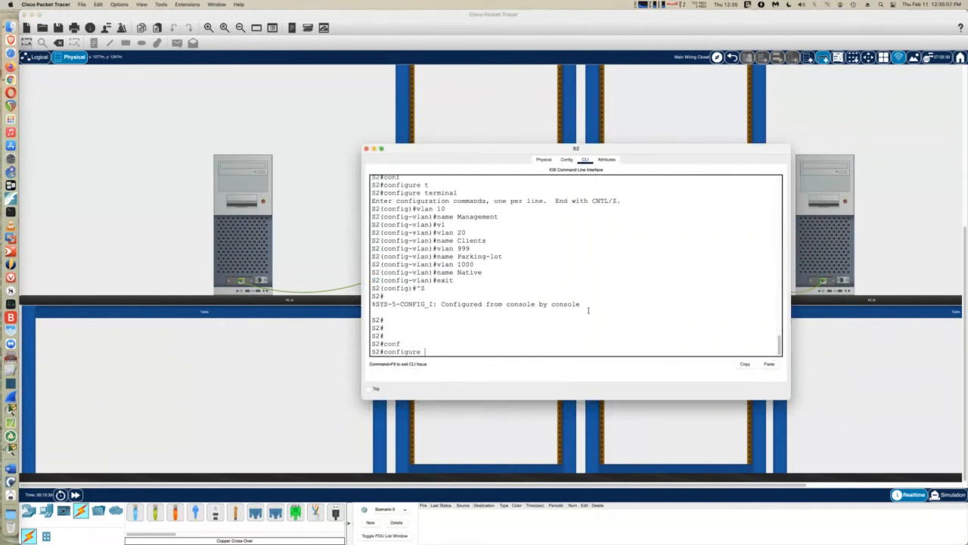
type("t")
key("Tab")
key("Return")
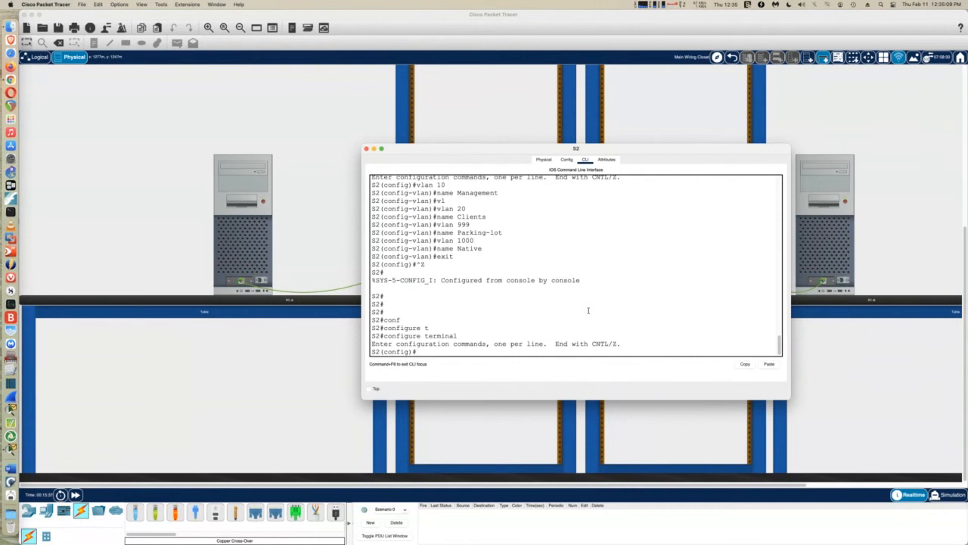
Enter configuration for S2's interface VLAN 10
type("int")
key("Tab")
type("vl")
key("Tab")
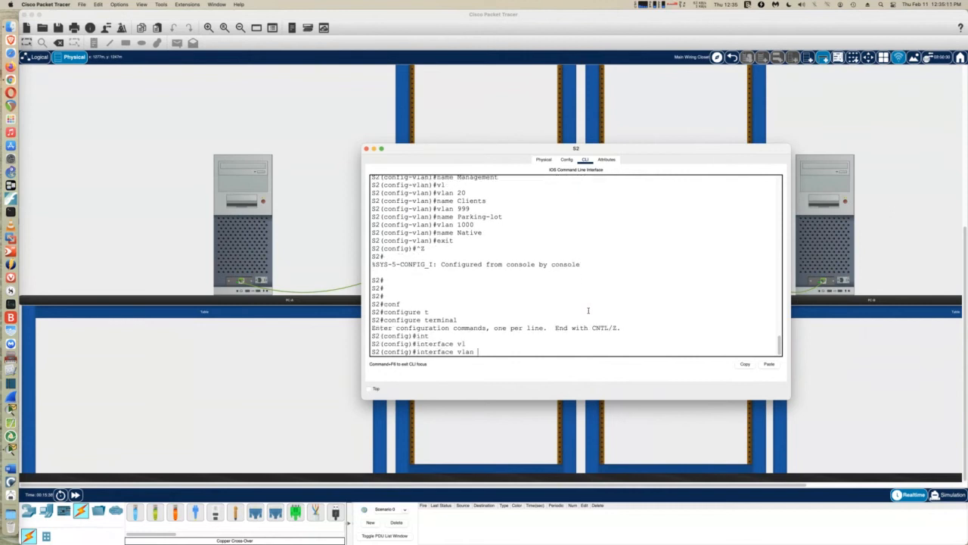
type("10")
key("Return")
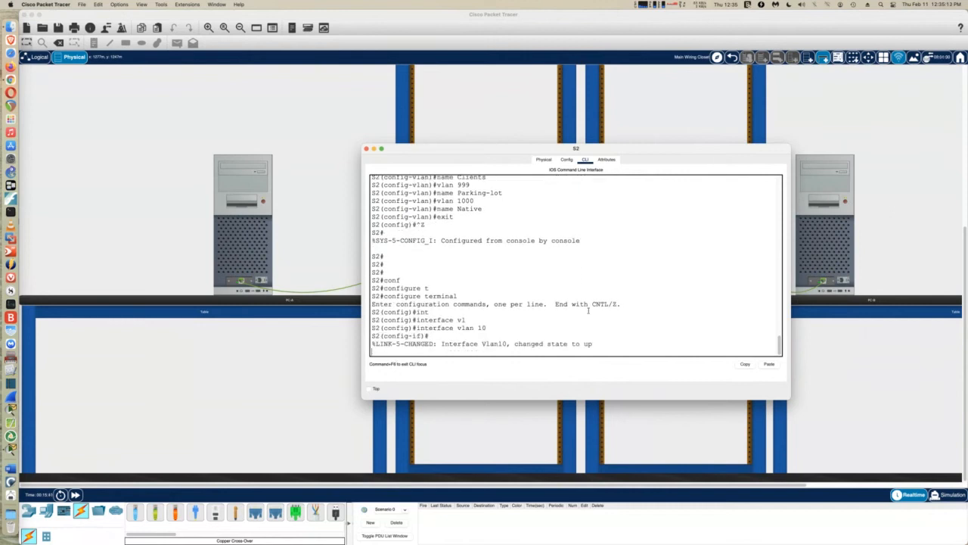
key("Return")
Assign address 192.168.10.12 255.255.255.0 and return to the privileged prompt
type("ip add")
key("Tab")
type("29")
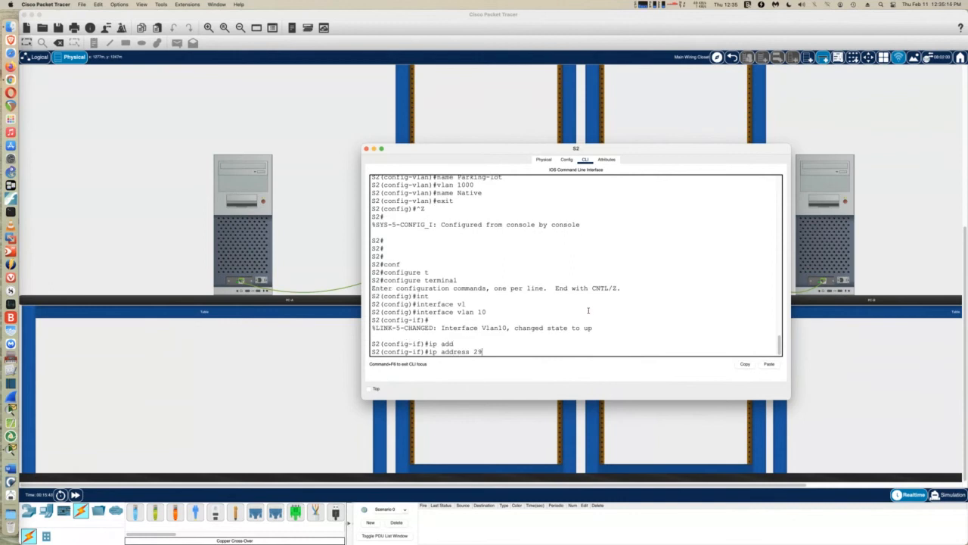
key("BackSpace")
type("192.168.10.12 255.255.255.0")
key("Return")
key("ctrl+z")
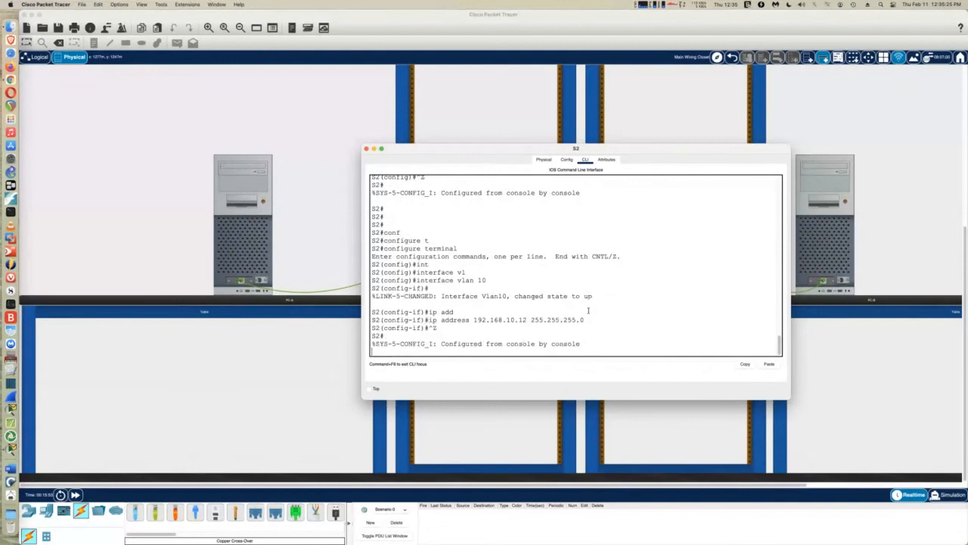
key("Return")
key("Return")
key("Return")
key("Return")
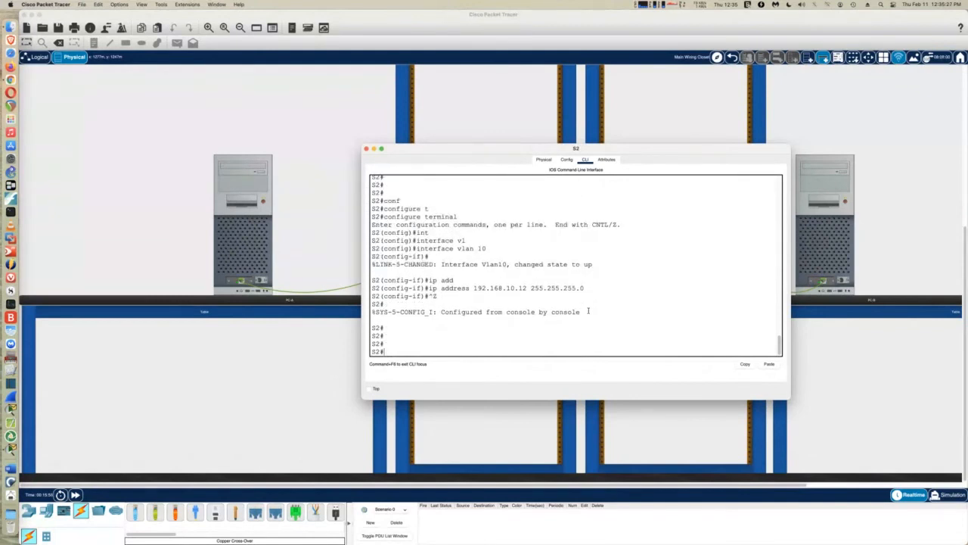
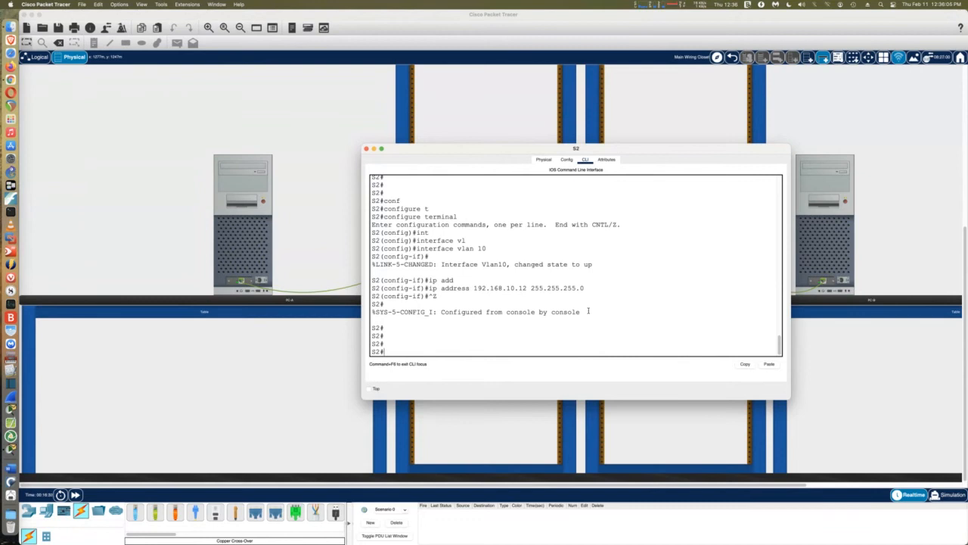
Close S2's window and bring up S1's CLI at the privileged prompt
left_click(366, 148)
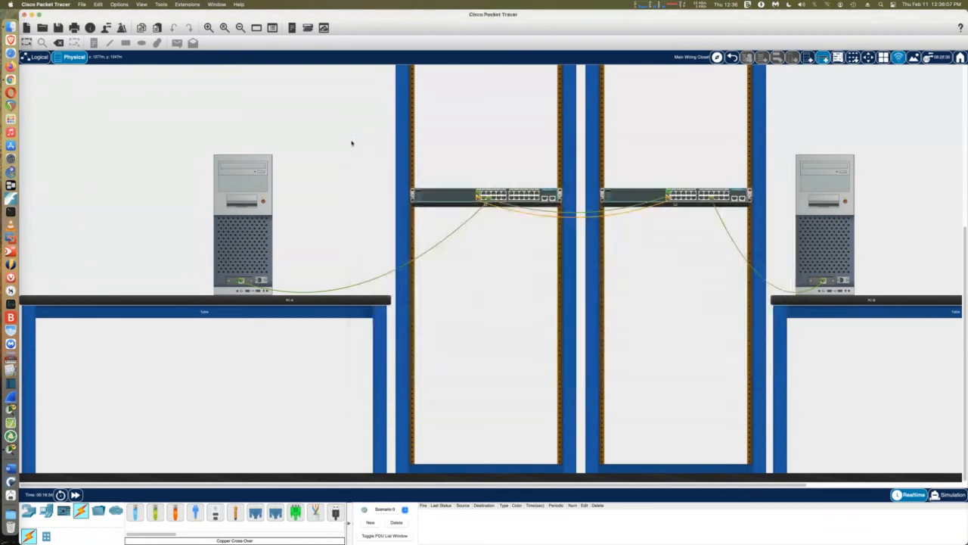
left_click(467, 200)
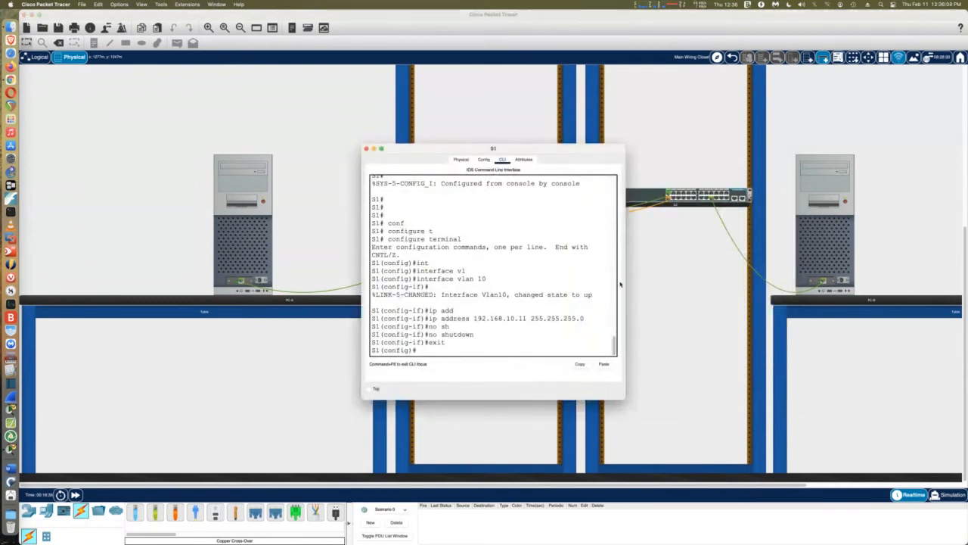
left_click_drag(627, 285, 837, 318)
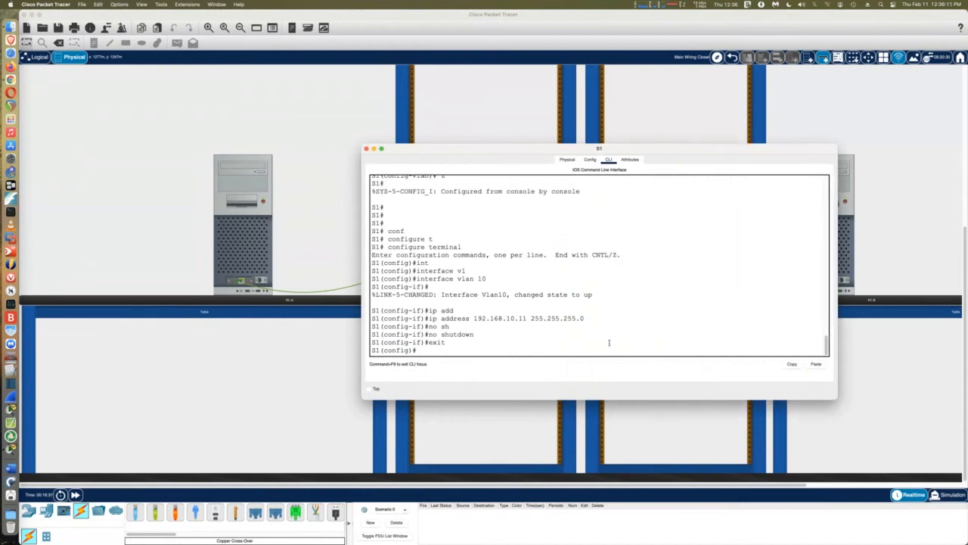
key("ctrl+z")
key("Return")
key("Return")
key("Return")
key("Return")
key("Return")
key("Return")
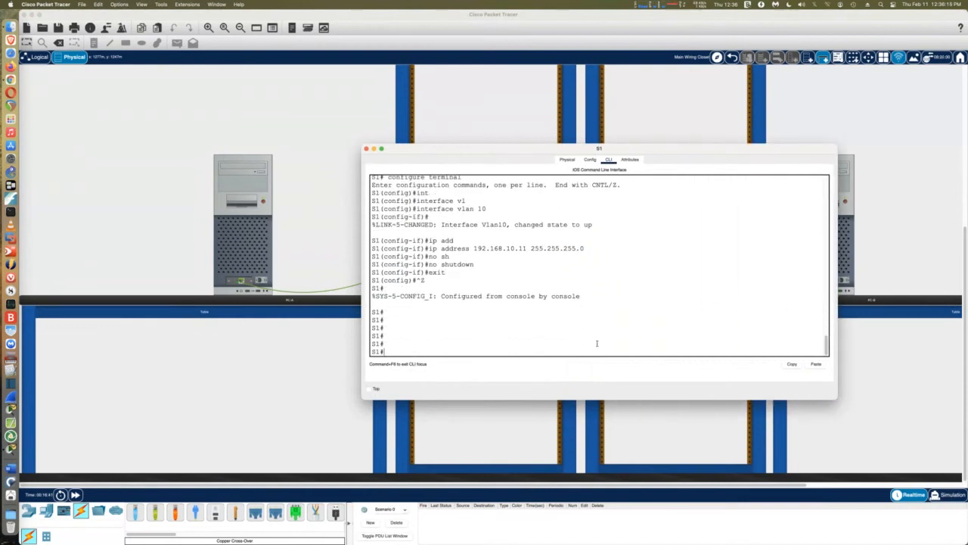
On S1, enter global configuration and select interface FastEthernet 0/6
type("conf")
key("Tab")
type("t")
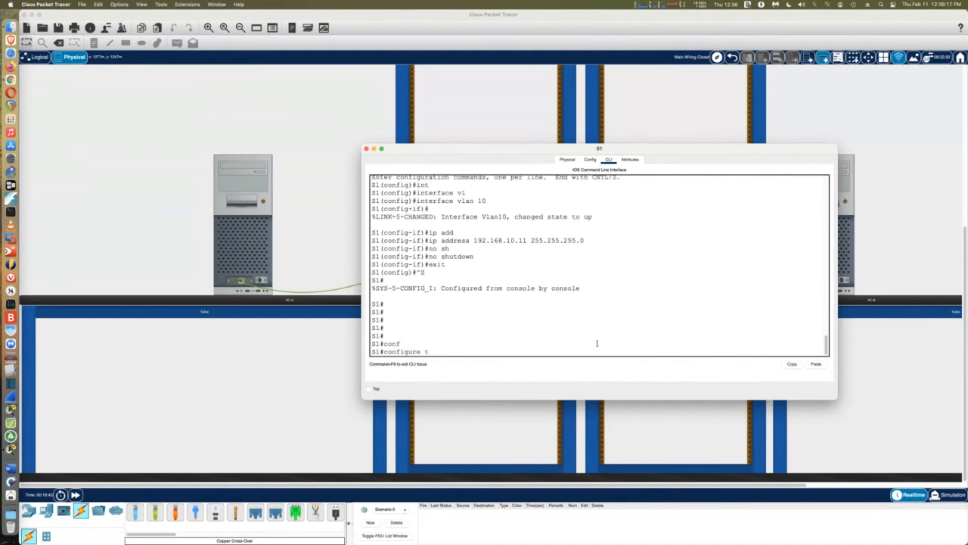
key("Tab")
key("Return")
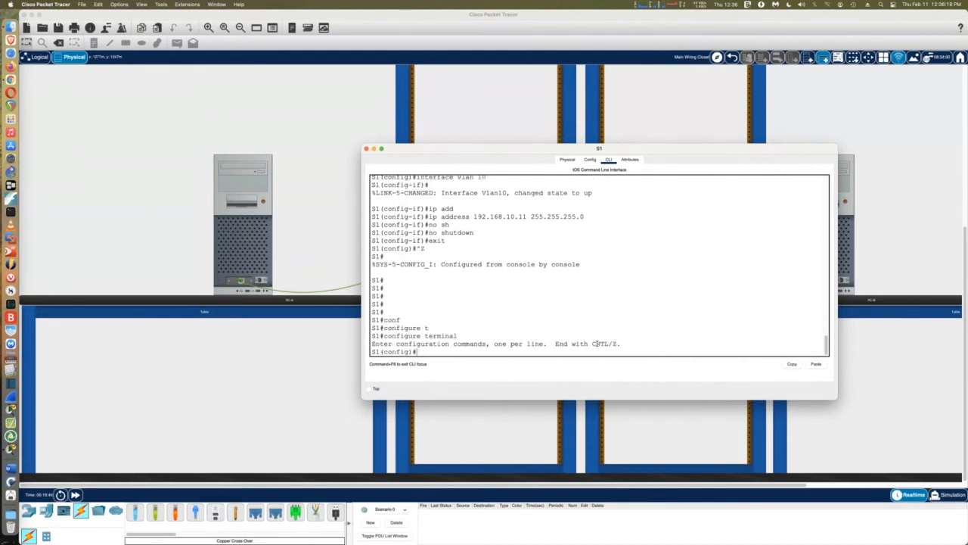
type("int")
key("Tab")
type("fa")
key("Tab")
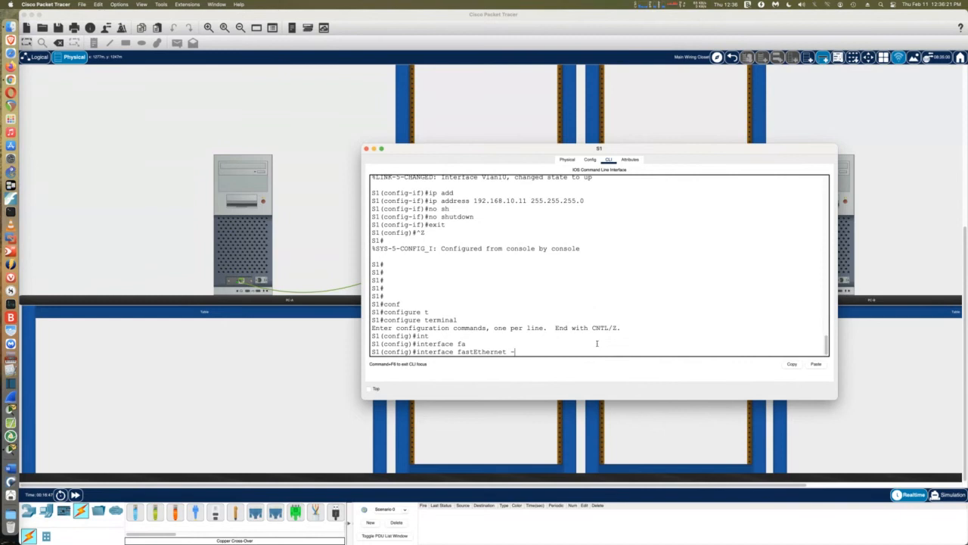
type("0/6")
key("Return")
Make Fa0/6 an access port in VLAN 20 and exit configuration mode
type("sw")
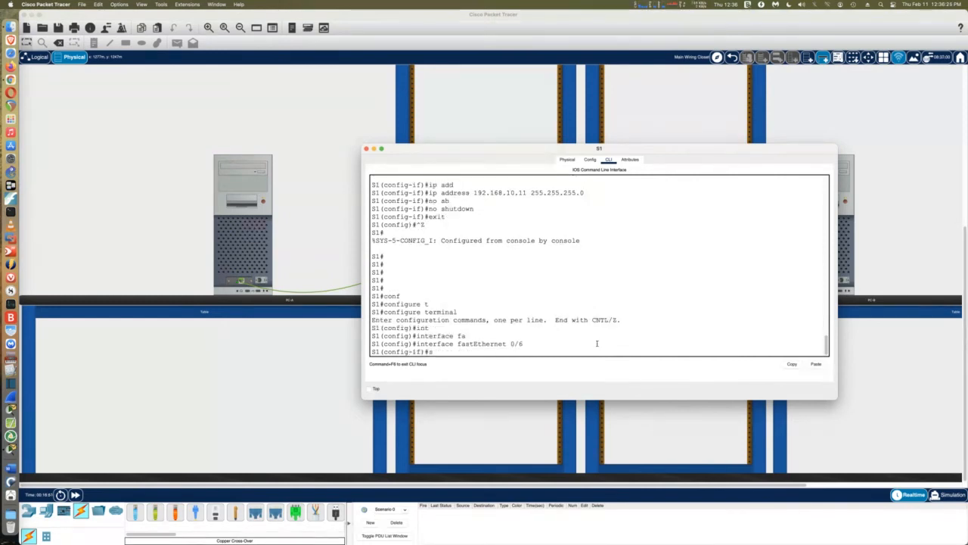
key("Tab")
type("mo")
key("Tab")
type("access")
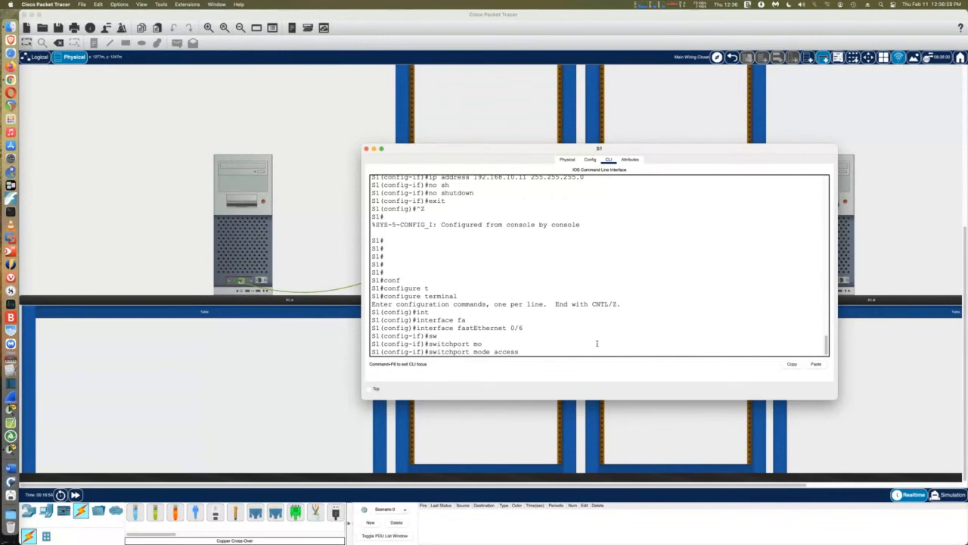
key("Return")
type("sw")
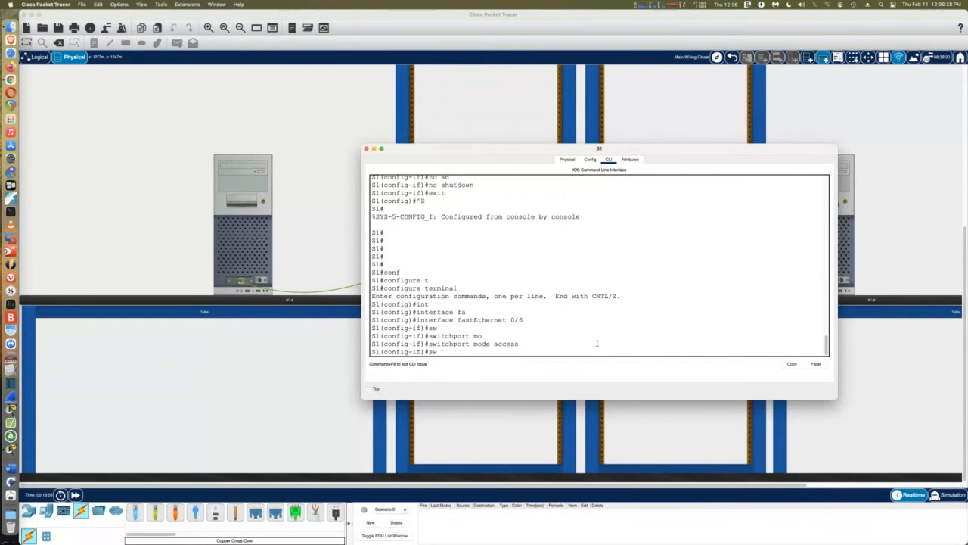
key("Tab")
type("ac")
key("Tab")
type("vl")
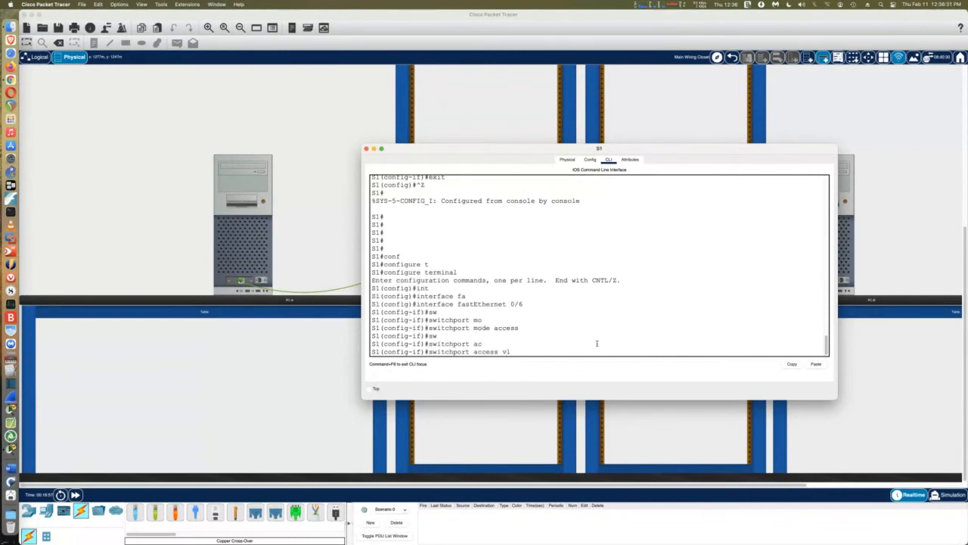
key("Tab")
type("20")
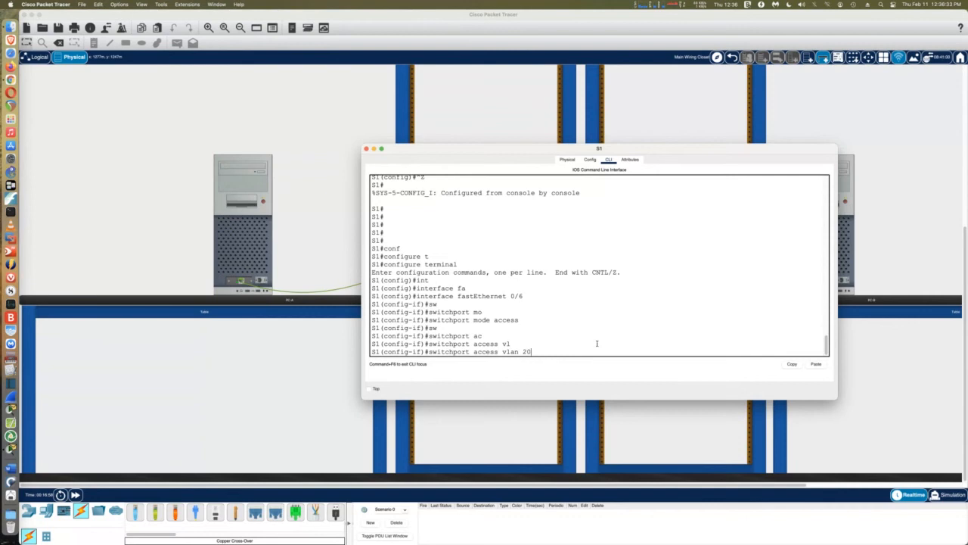
key("Return")
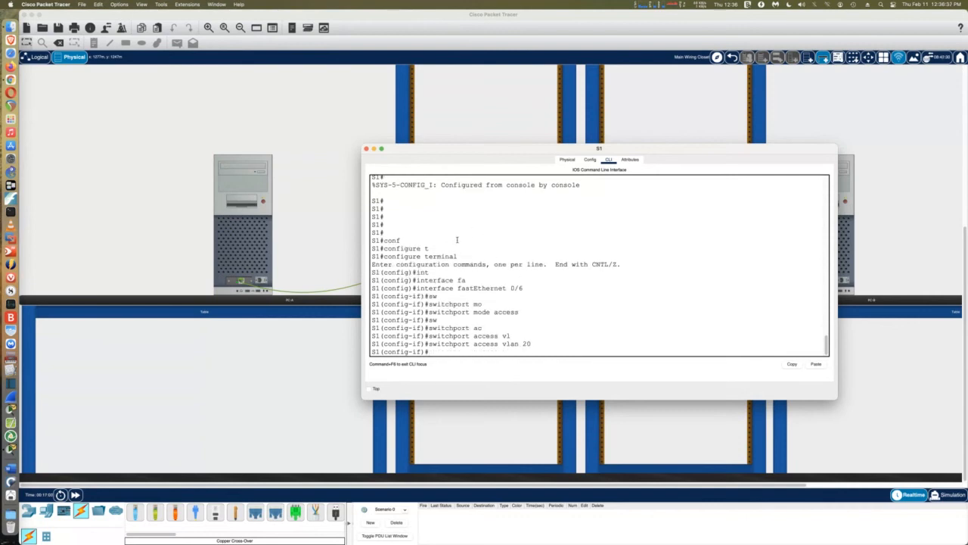
key("ctrl+z")
key("Return")
key("Return")
key("Return")
key("Return")
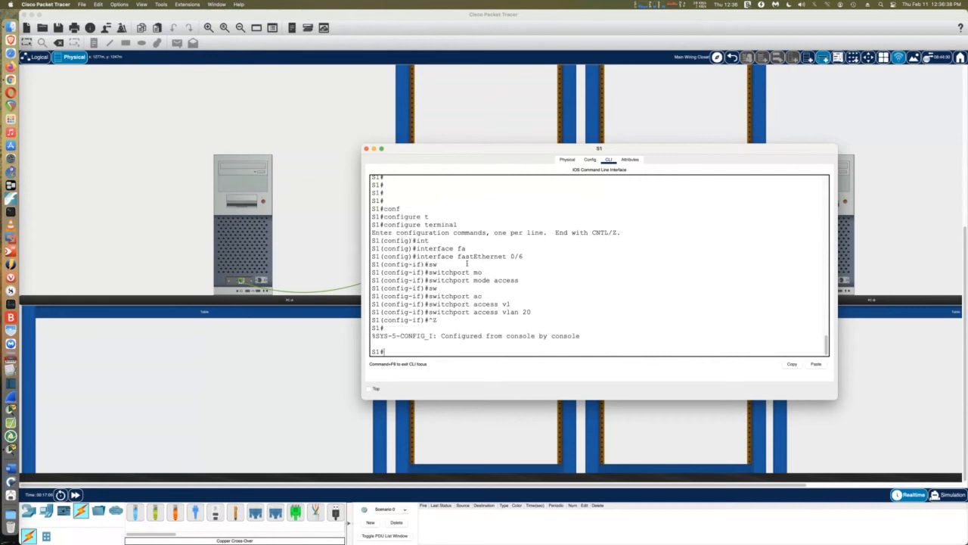
List S1's VLANs and their ports with show vlan
type("sh")
key("Tab")
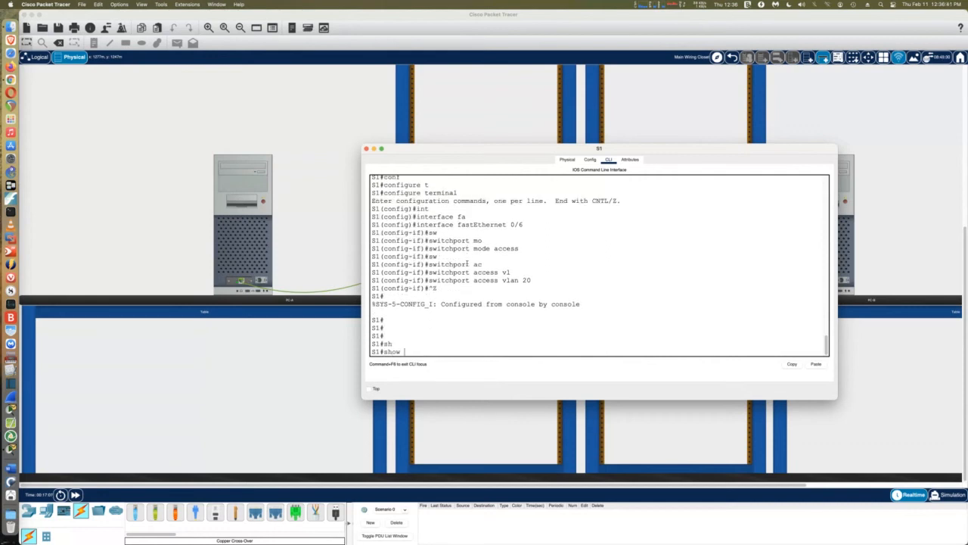
type("vl")
key("Tab")
key("Return")
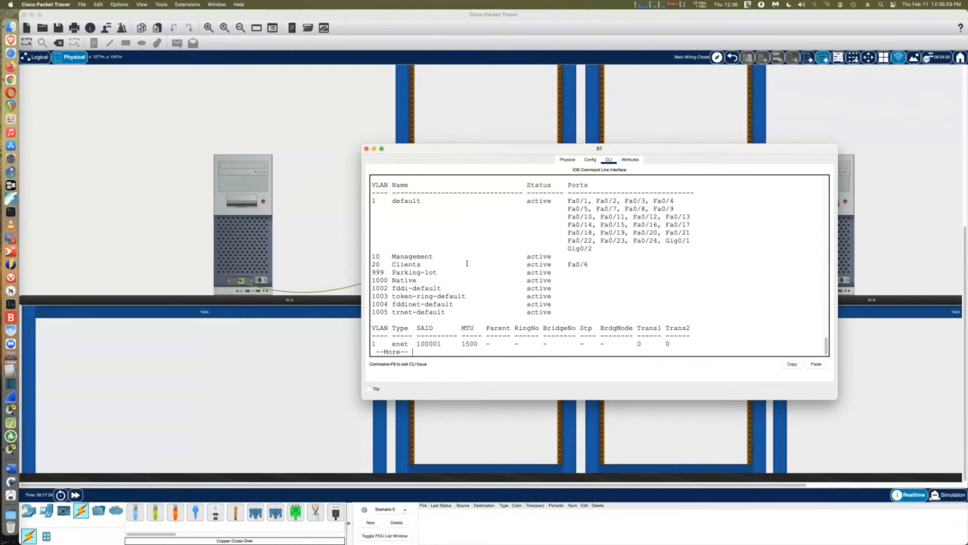
Page past the rest of S1's VLAN listing, then close S1's window
key("space")
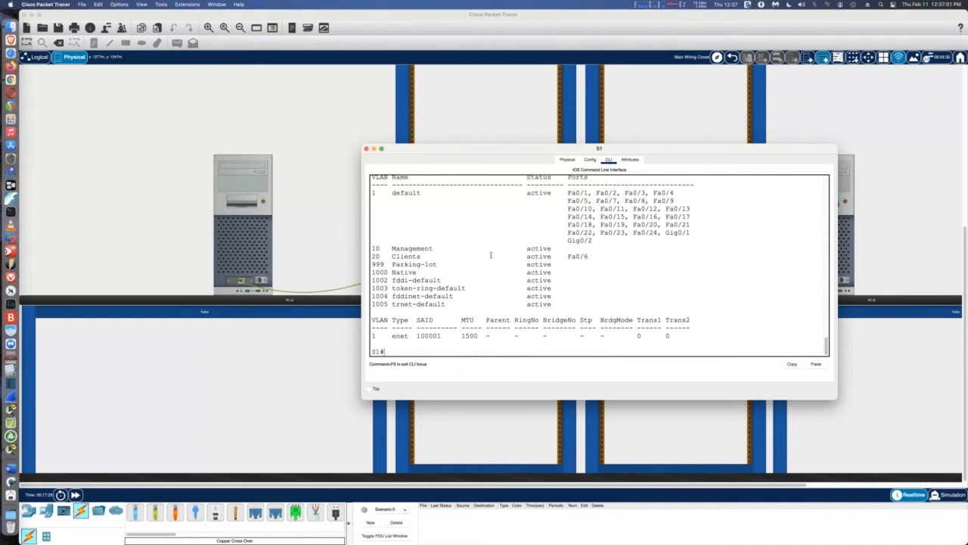
left_click(366, 148)
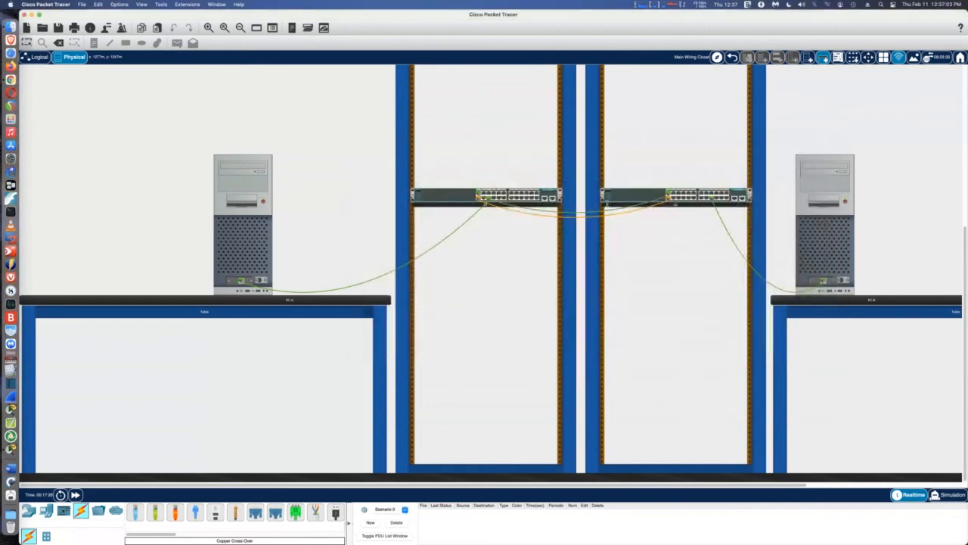
Open S2's CLI, enter global configuration and select interface FastEthernet 0/18
left_click(627, 197)
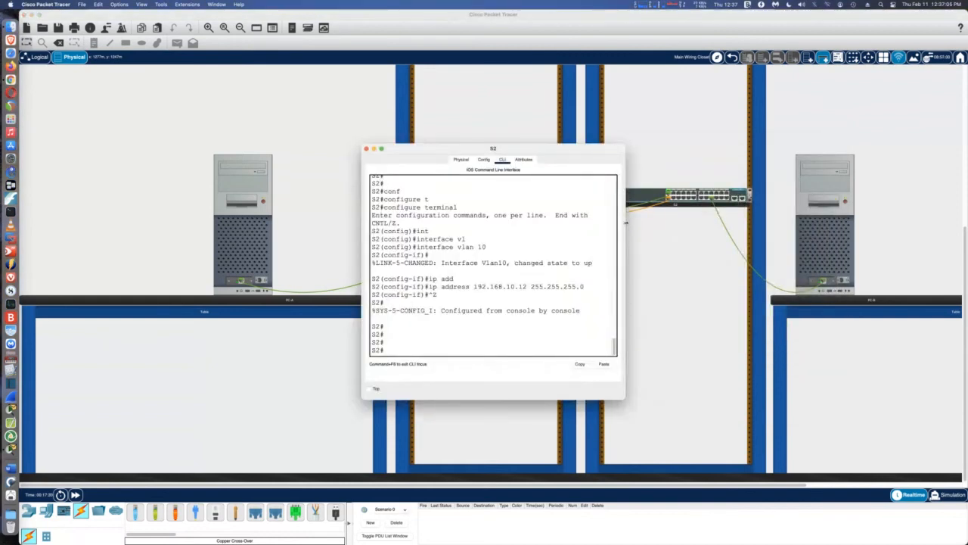
left_click_drag(636, 227, 805, 233)
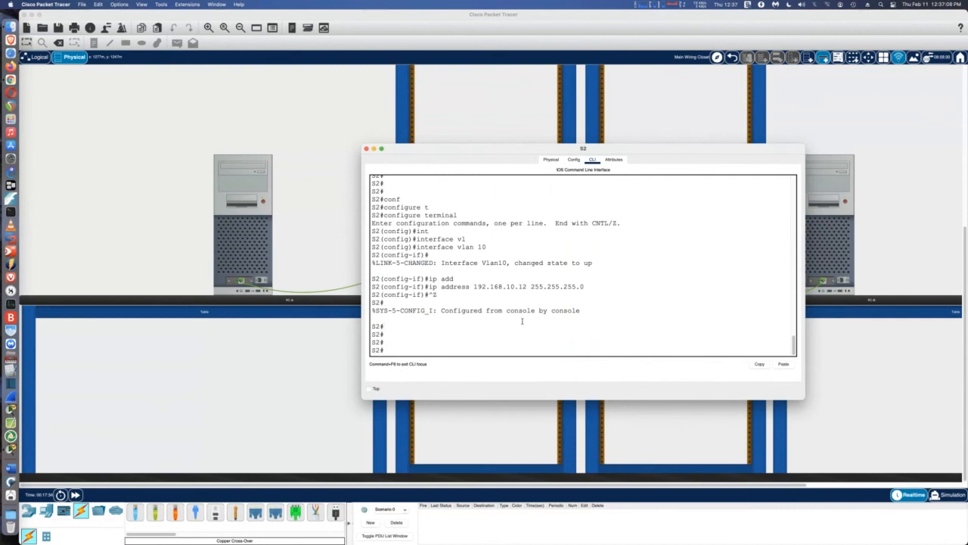
type("conf")
key("Tab")
type("t")
key("Tab")
key("Return")
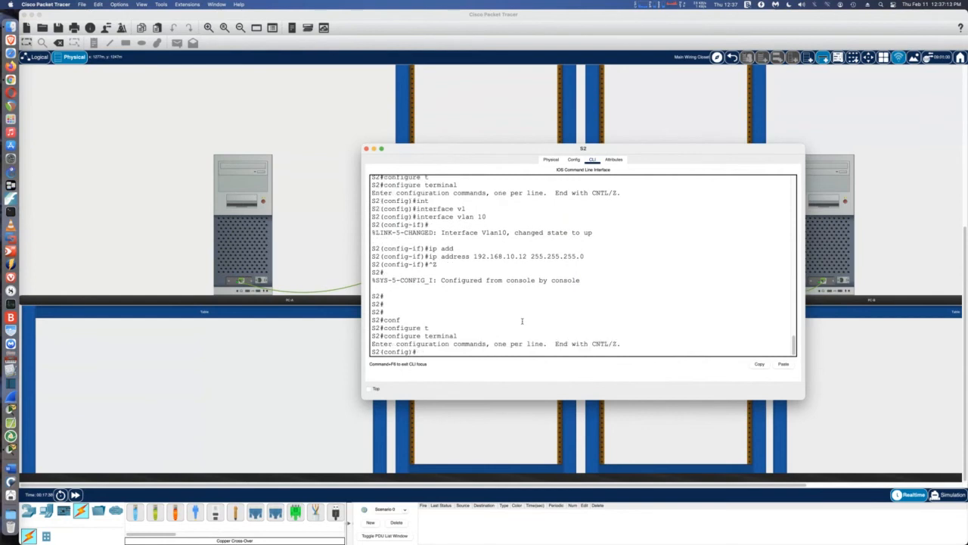
type("int")
key("Tab")
type("f")
key("Tab")
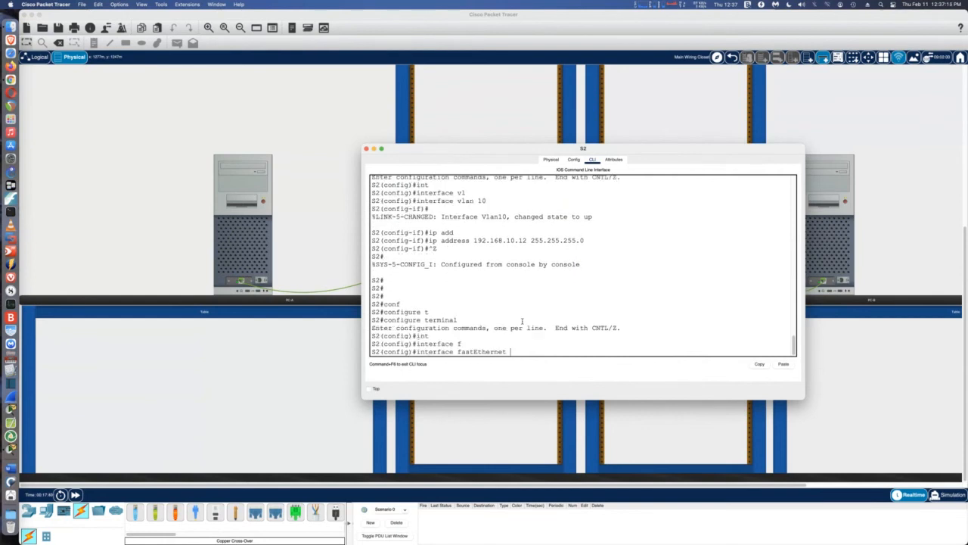
type("0/18")
key("Return")
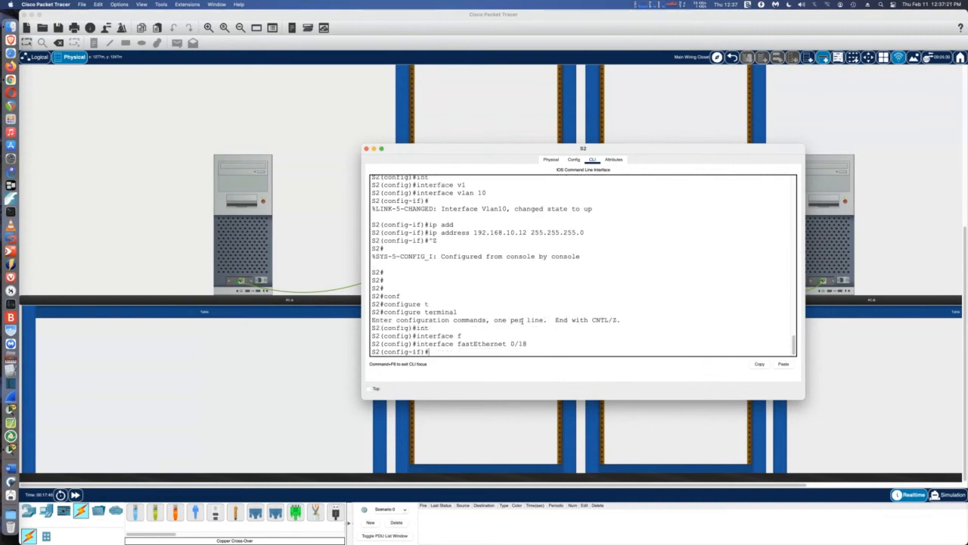
Set Fa0/18 to access mode in VLAN 20 and return to the privileged prompt
type("sw")
key("Tab")
type("mo")
key("Tab")
type("ac")
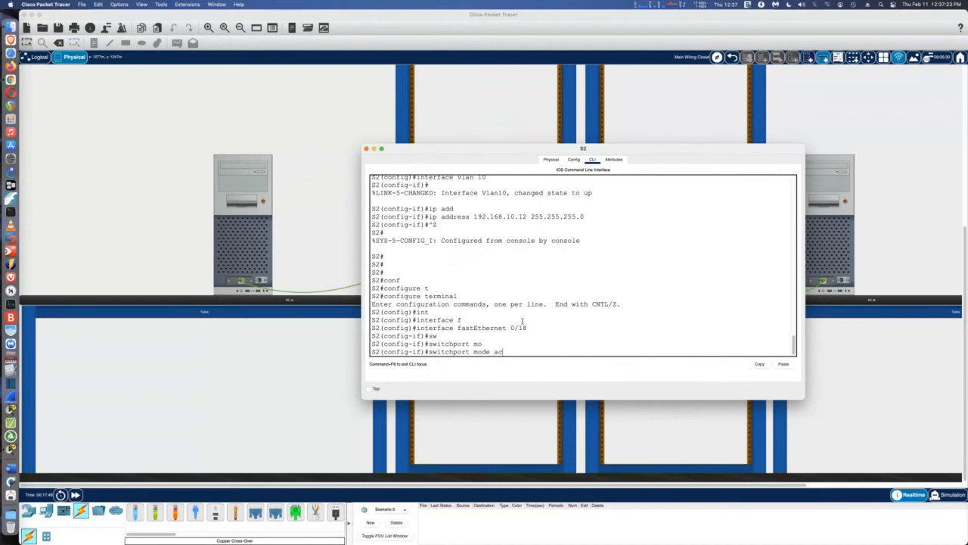
key("Tab")
key("Return")
type("sw")
key("Tab")
type("ac")
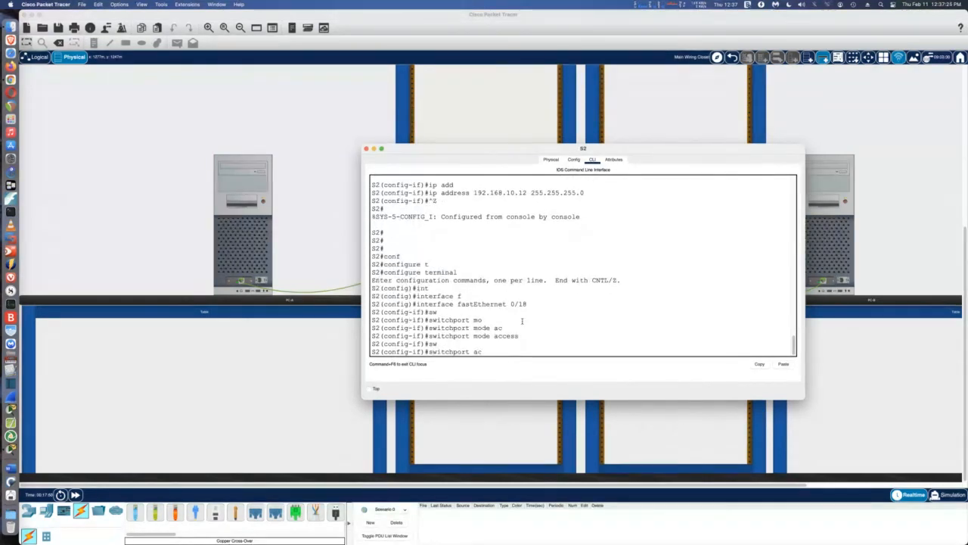
key("Tab")
type("vl")
key("Tab")
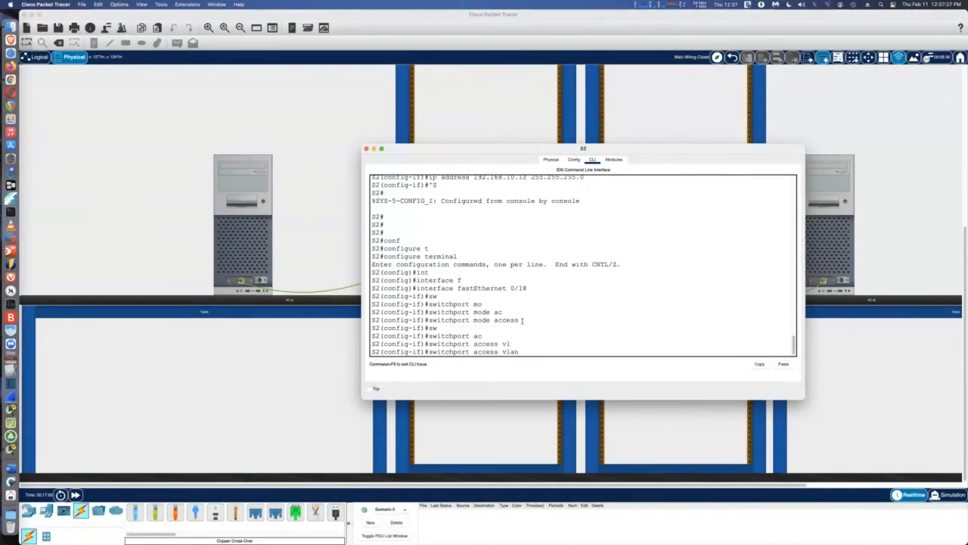
type("20")
key("Return")
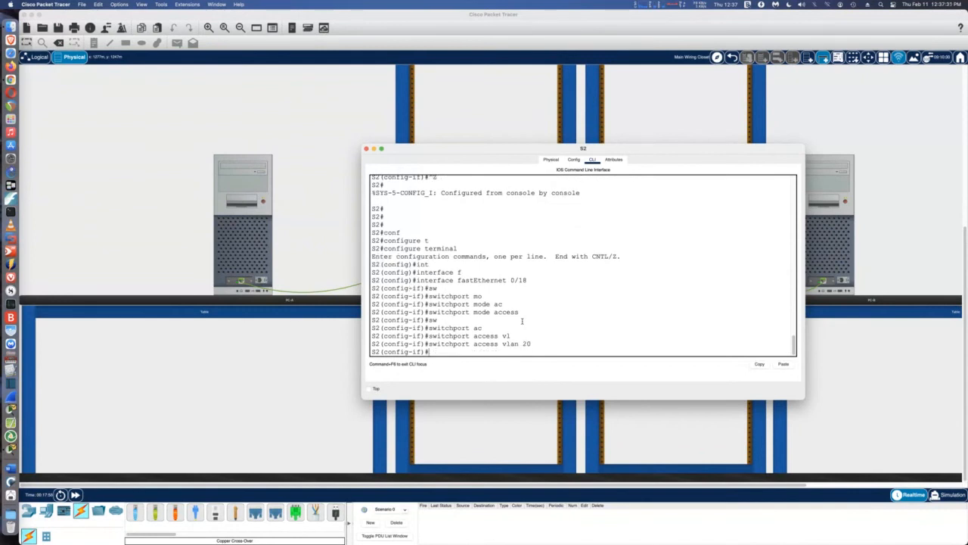
key("ctrl+z")
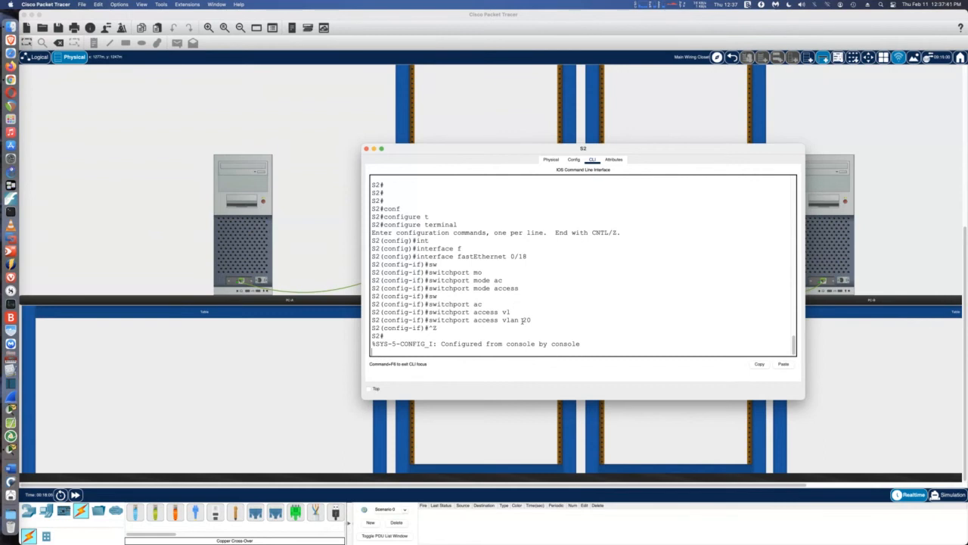
key("Return")
Run show vlan on S2 to see Fa0/18 under VLAN 20 Clients, then close S2's window
type("s")
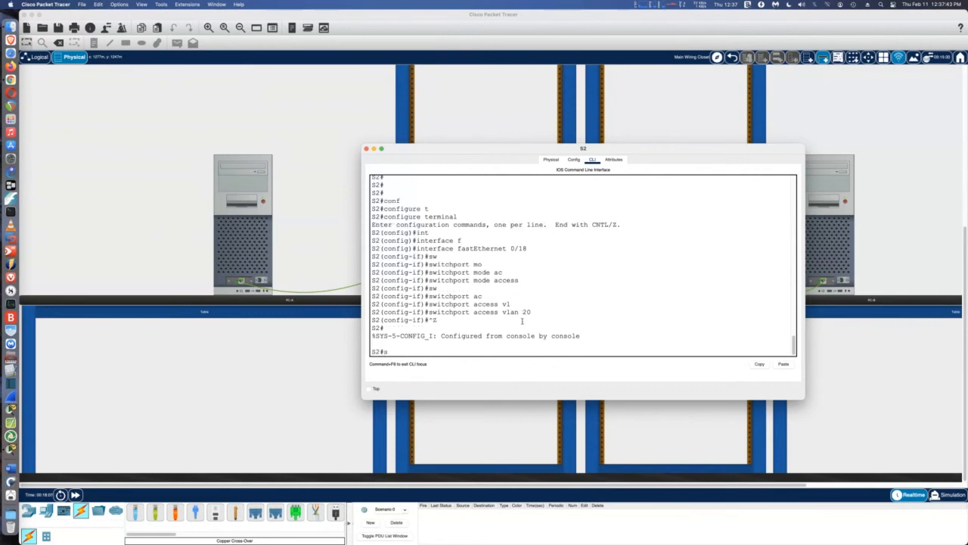
type("h vlan")
key("Return")
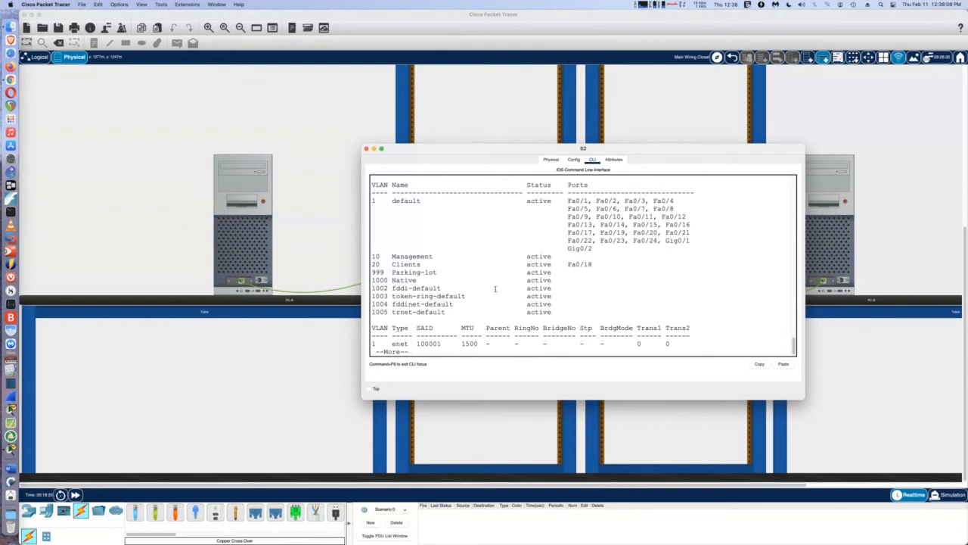
left_click(367, 149)
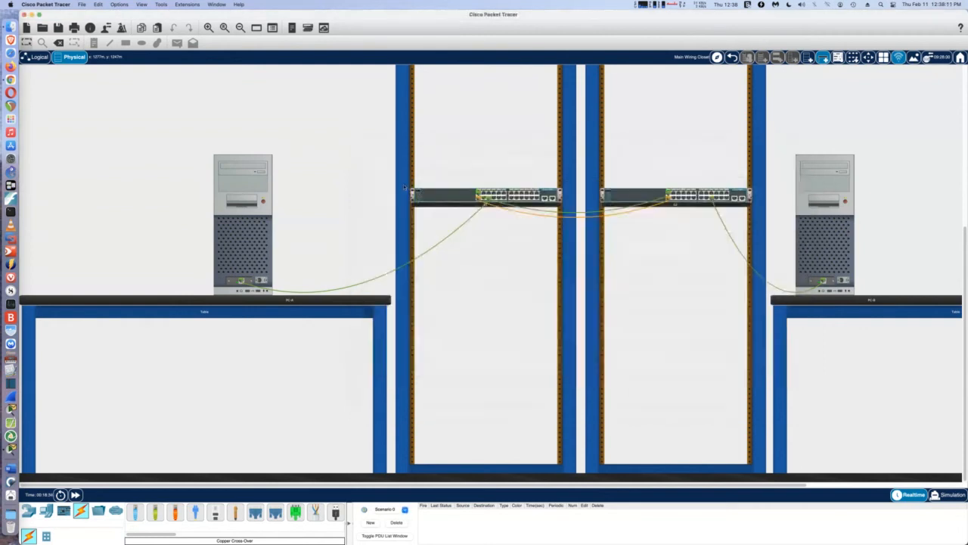
Open S1's CLI, enter global configuration and select interface range Fa0/1-2
left_click(466, 196)
left_click_drag(625, 259, 831, 259)
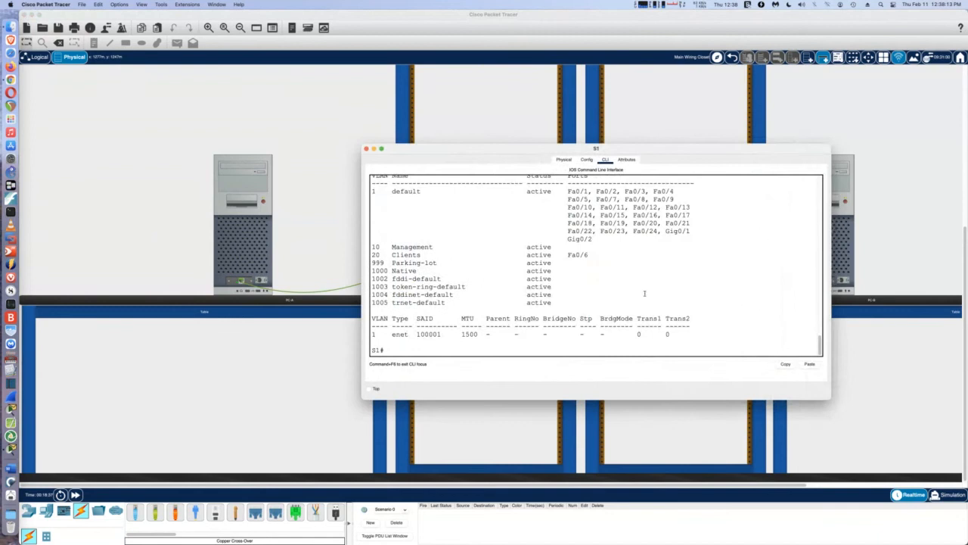
key("Return")
key("Return")
key("Return")
key("Return")
key("Return")
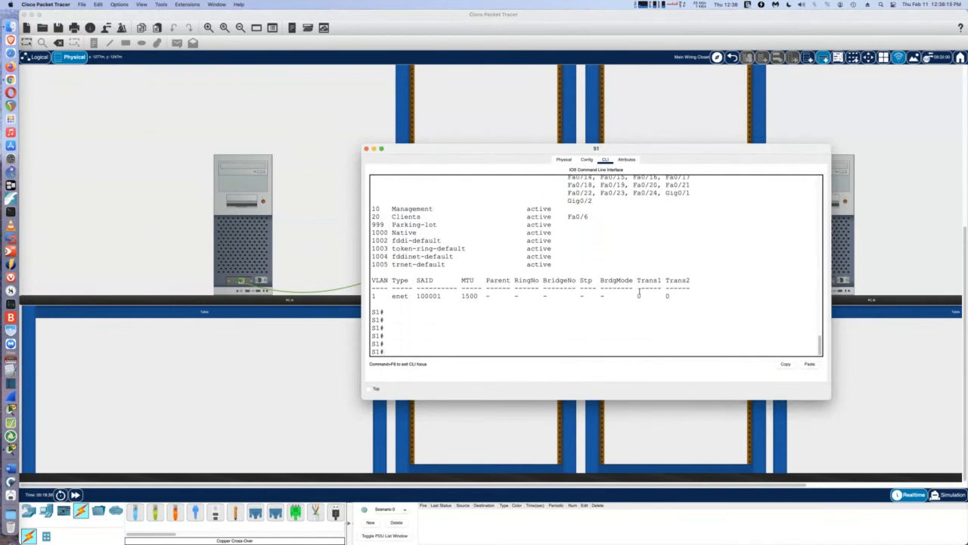
type("conf")
key("Tab")
type("t")
key("Tab")
key("Return")
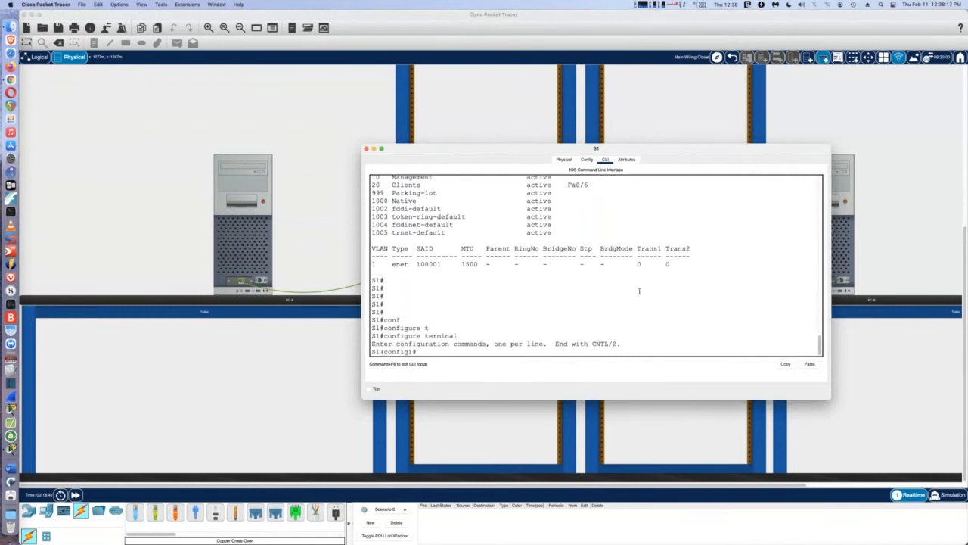
type("int")
key("Tab")
type("r")
key("Tab")
type("fa")
key("Tab")
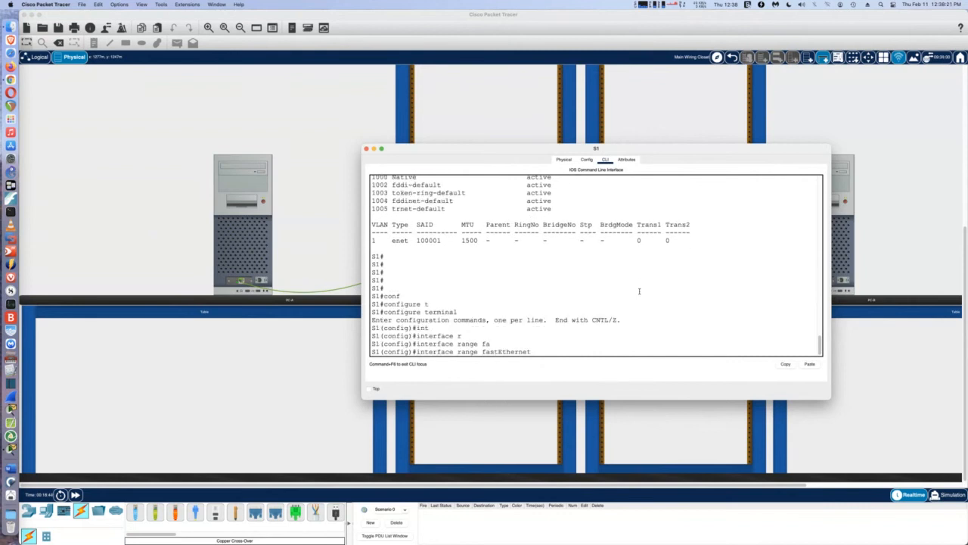
type("0/1-2")
key("Return")
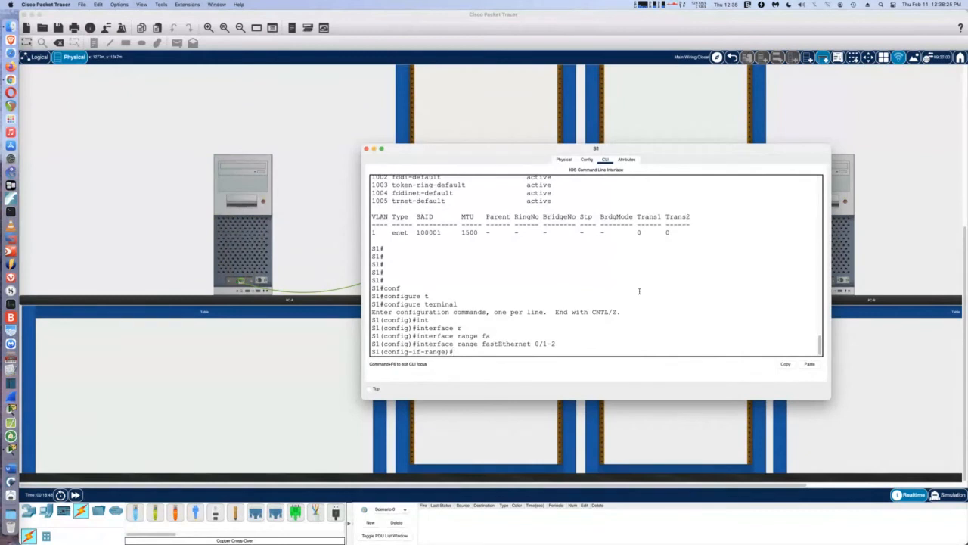
Set S1's Fa0/1-2 to switchport mode trunk and close S1's window
type("sw")
key("Tab")
type("mo")
key("Tab")
type("tr")
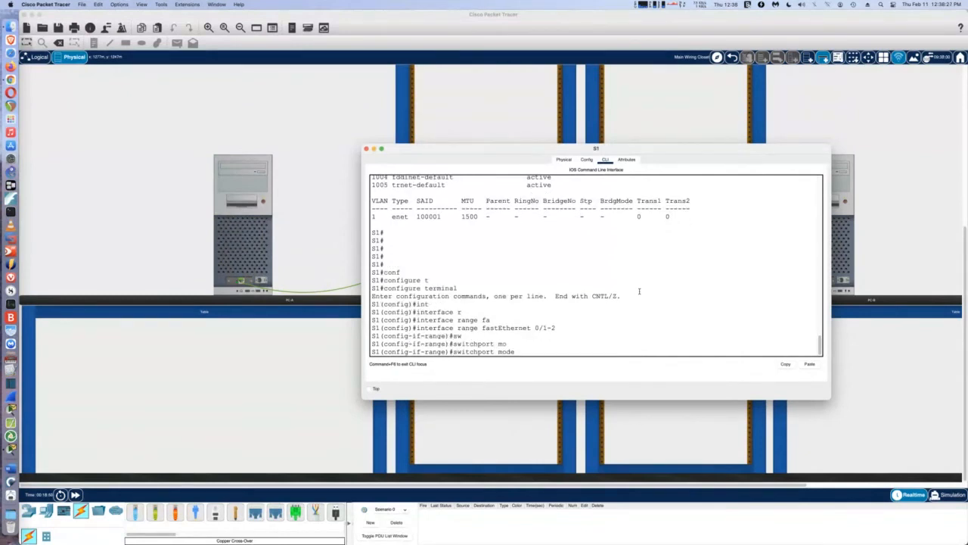
key("Tab")
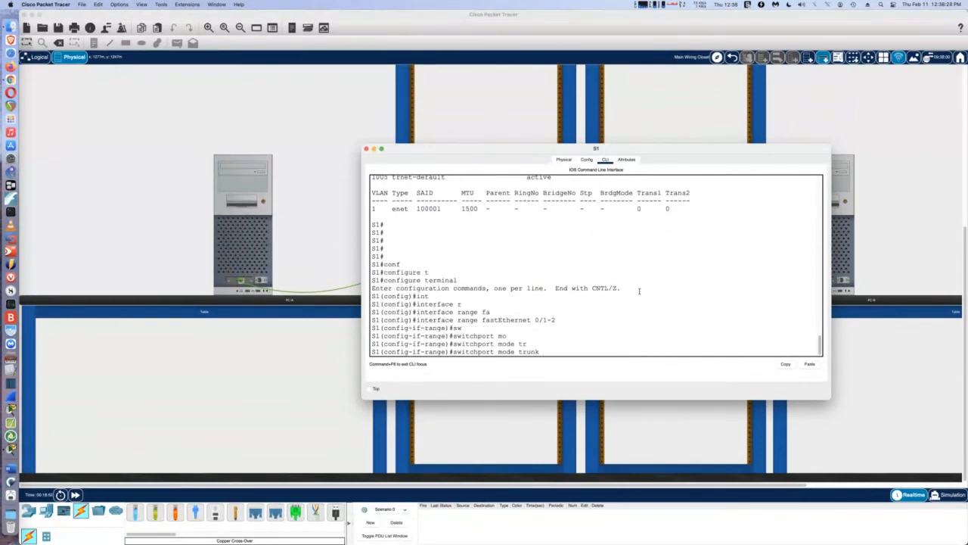
key("Return")
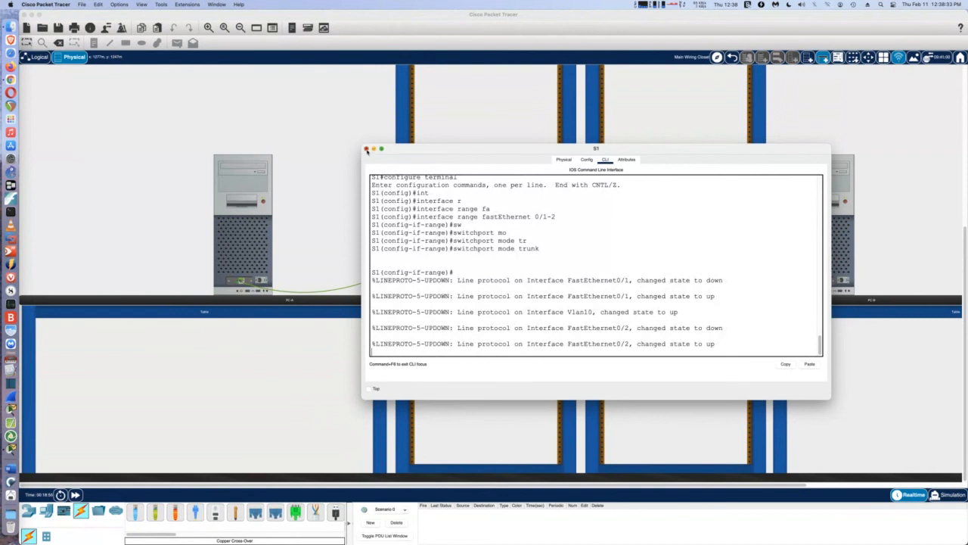
left_click(366, 148)
Open S2's CLI, enter global configuration and select interface range Fa0/1-2
left_click(632, 195)
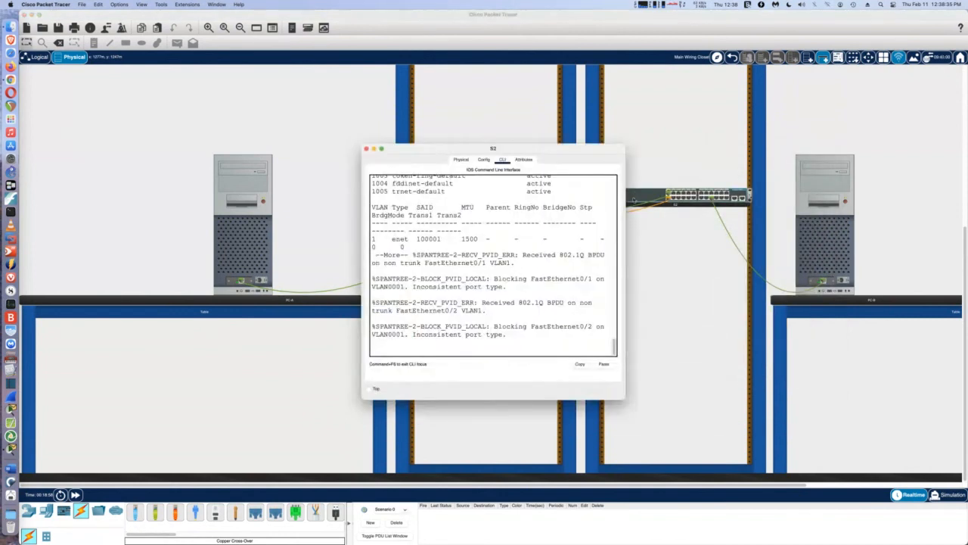
left_click_drag(626, 231, 769, 257)
key("Return")
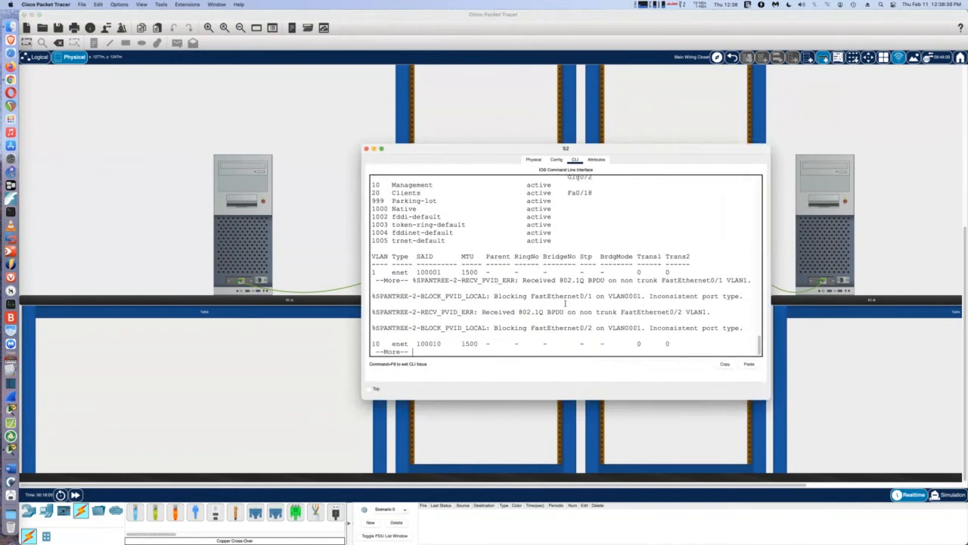
type("qconf")
key("Tab")
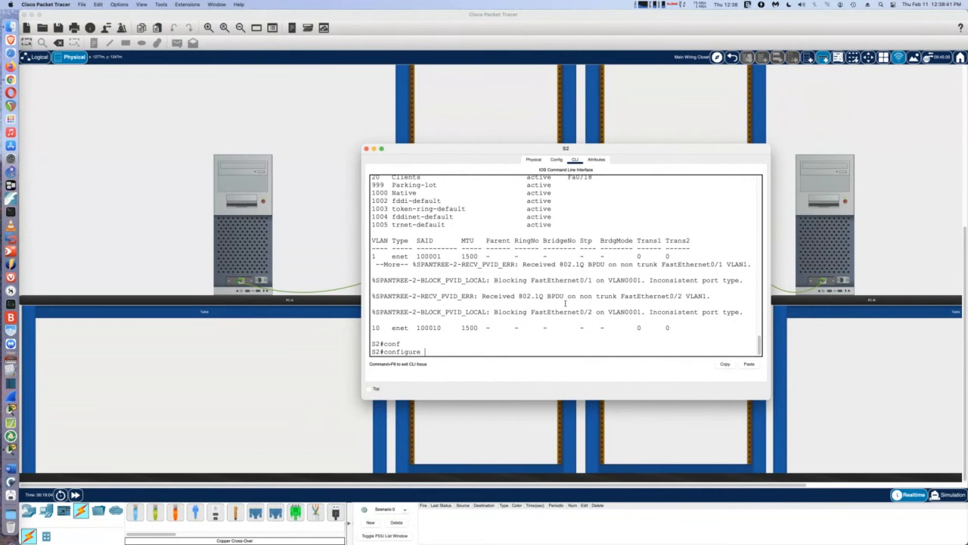
type("t")
key("Tab")
key("Return")
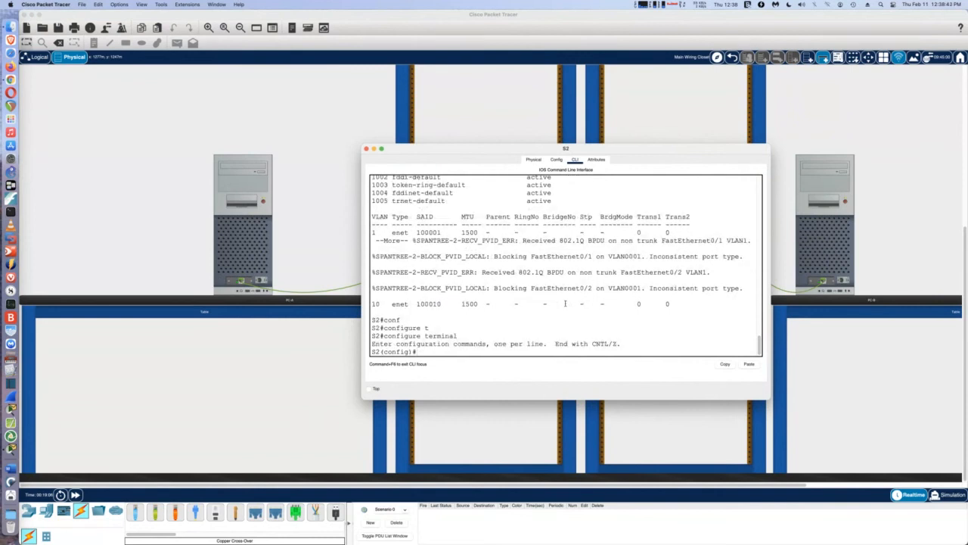
type("int")
key("Tab")
type("r")
key("Tab")
type("f")
key("Tab")
type("0")
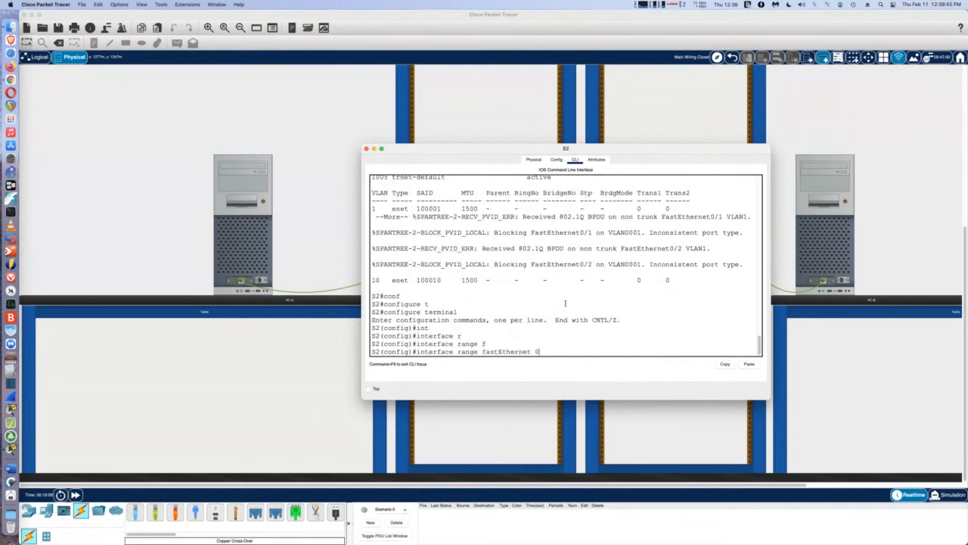
type("/1-2")
key("Return")
Set S2's Fa0/1-2 to trunk mode, exit configuration, and dismiss the Dictation pop-up
type("s")
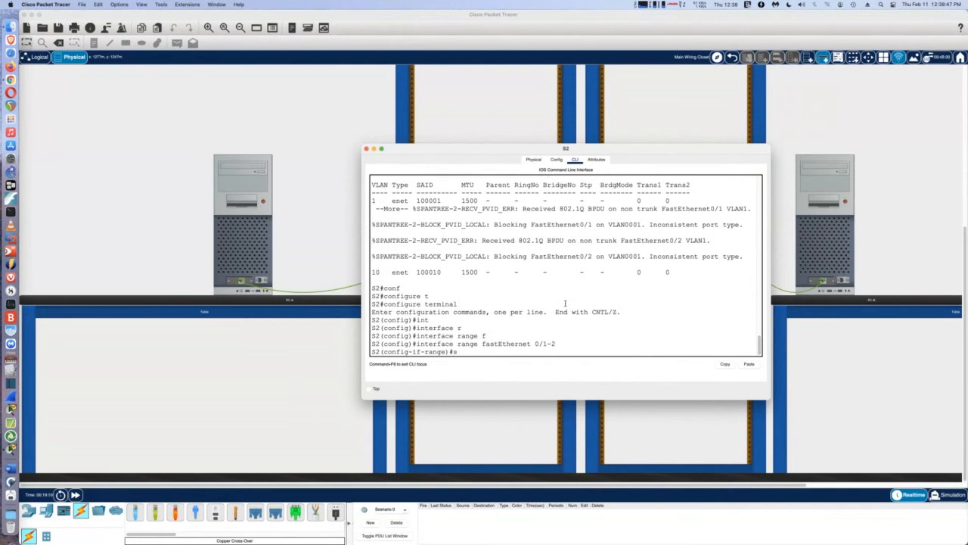
type("w")
key("Tab")
type("mo")
key("Tab")
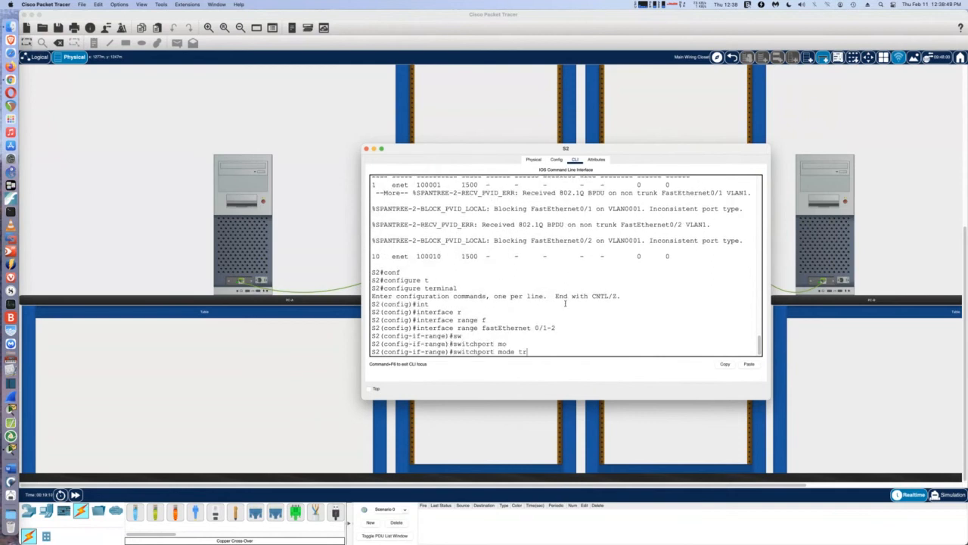
type("tr")
key("Tab")
key("Return")
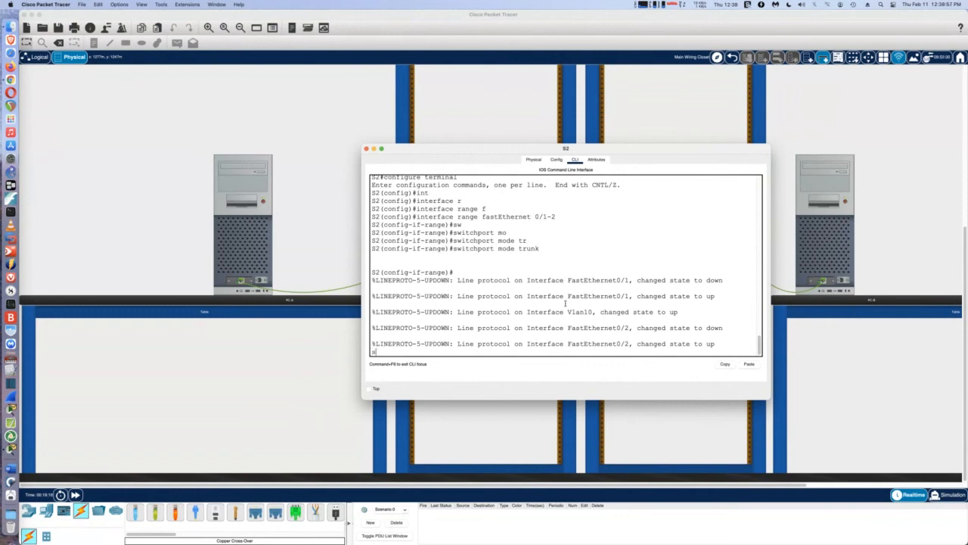
key("BackSpace")
key("ctrl+c")
key("Return")
key("Return")
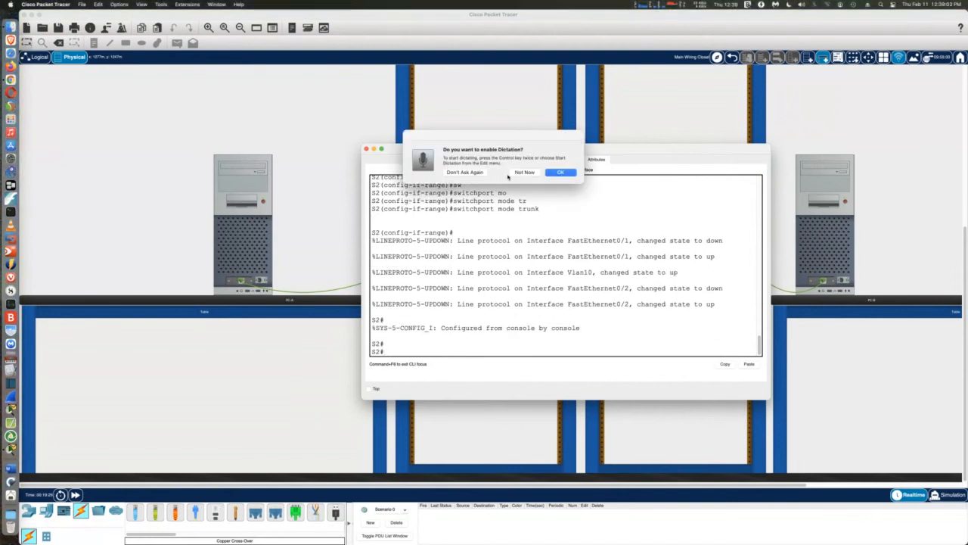
left_click(465, 172)
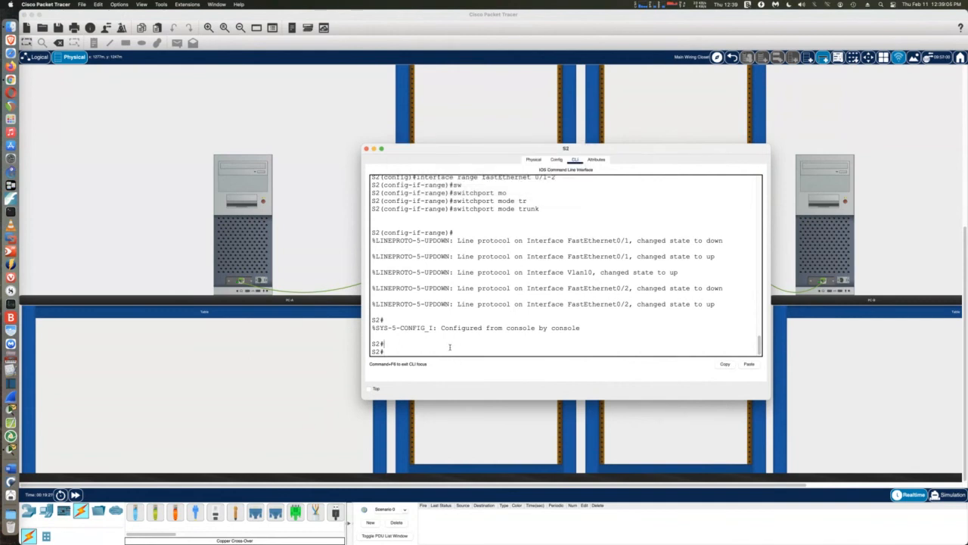
key("Return")
key("Return")
key("Return")
key("Return")
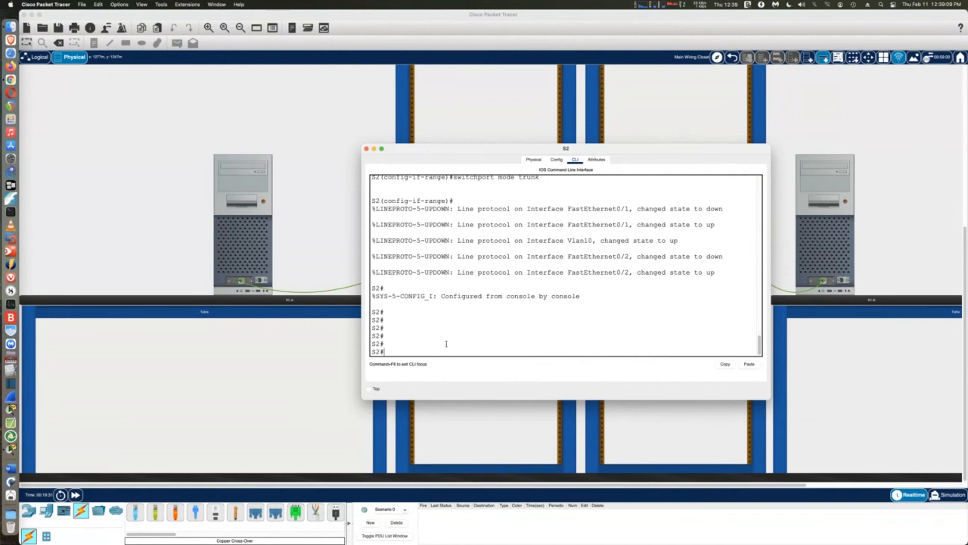
Enter global configuration on S2 and try 'interface fa0/1-2', which is rejected as invalid
type("conf")
key("Tab")
type("t")
key("Tab")
key("Return")
type("int")
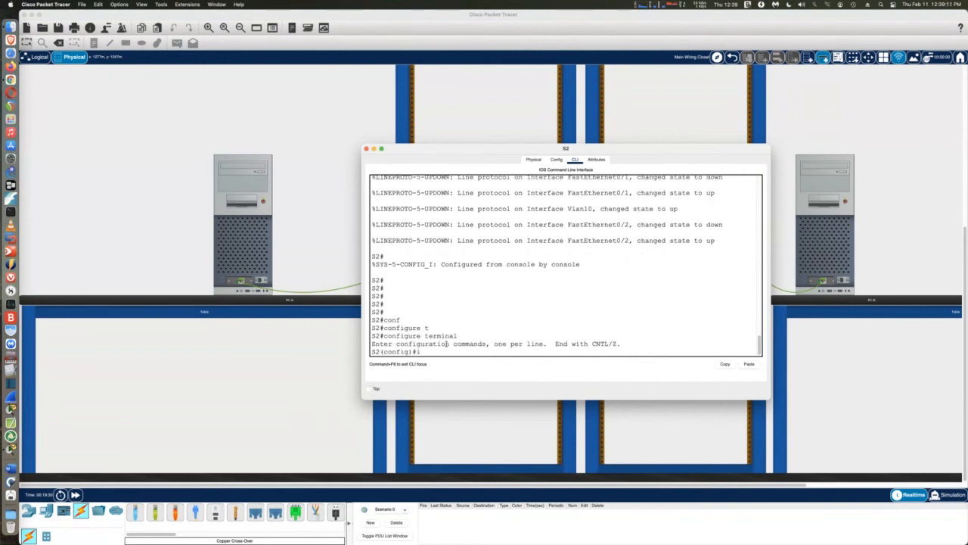
key("Tab")
type("f")
key("Tab")
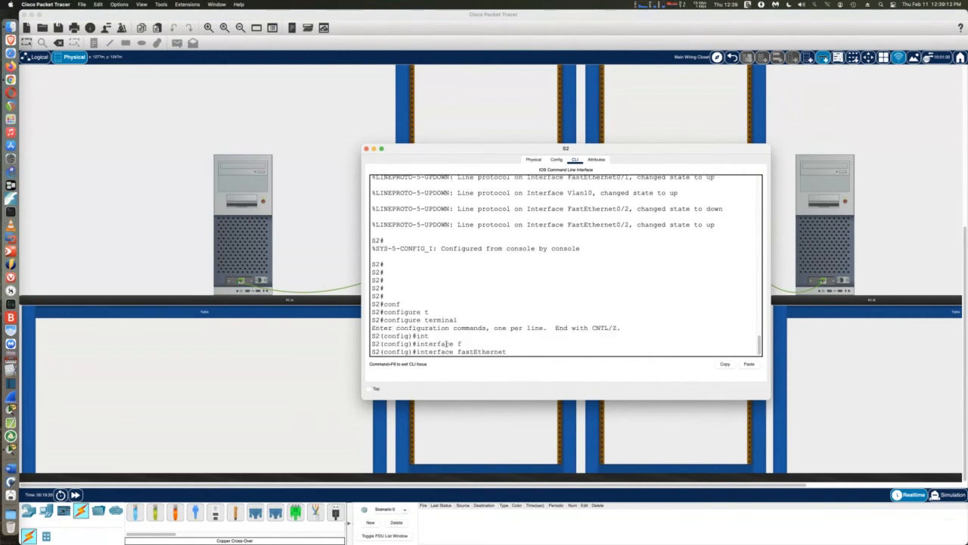
type("0/1-2")
key("Return")
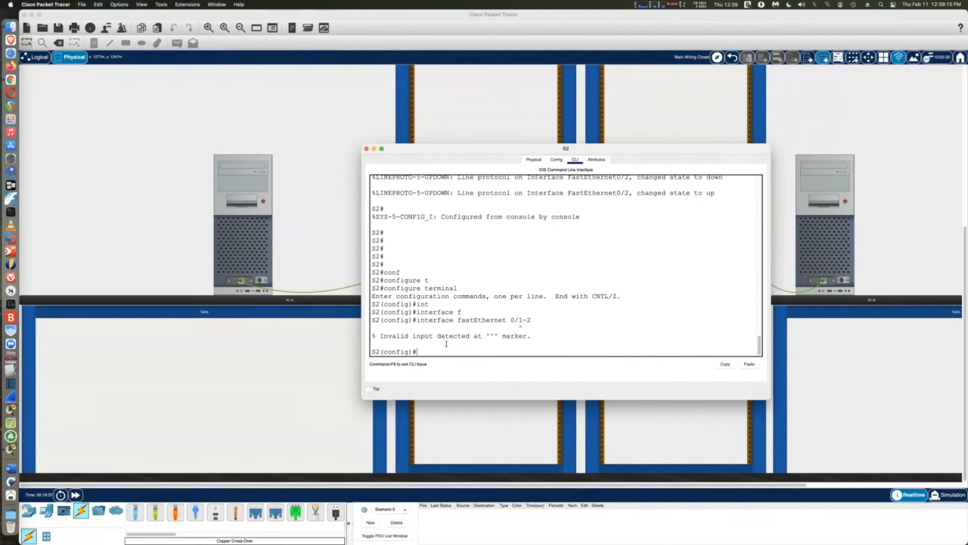
Select S2's port range with 'interface range fastEthernet 0/1-2'
type("in")
key("Tab")
type("r")
key("Tab")
type("fa")
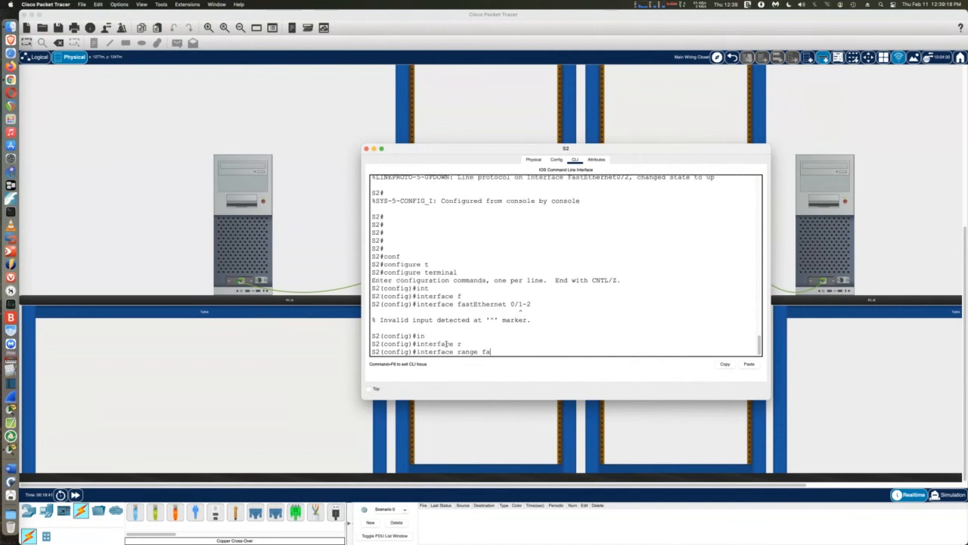
key("Tab")
type("0")
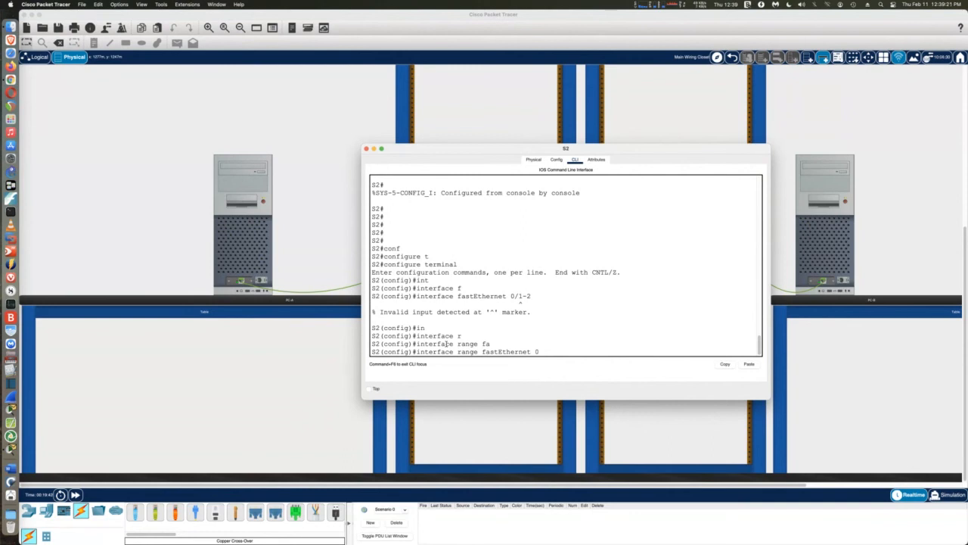
type("/1-2")
key("Return")
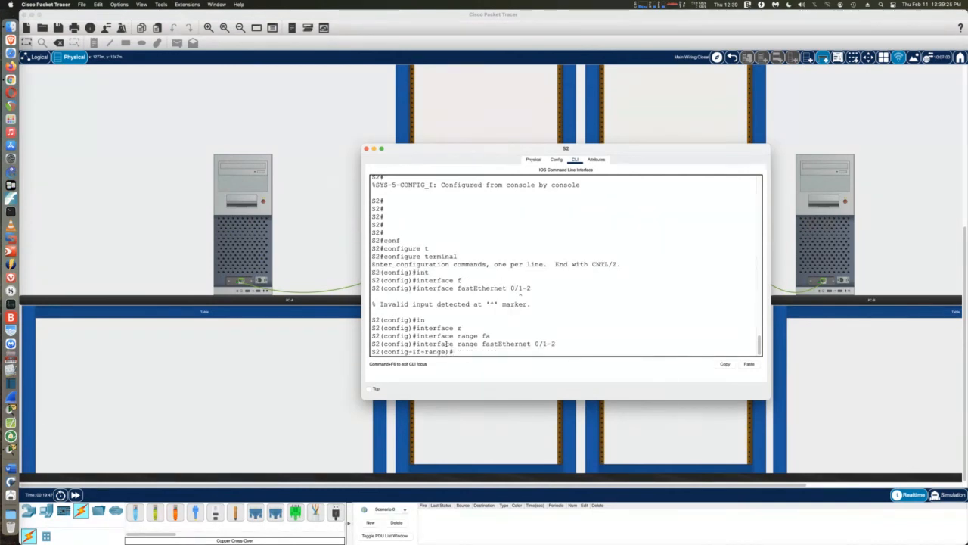
Set the range's trunk native VLAN to 1000
type("sw")
key("Tab")
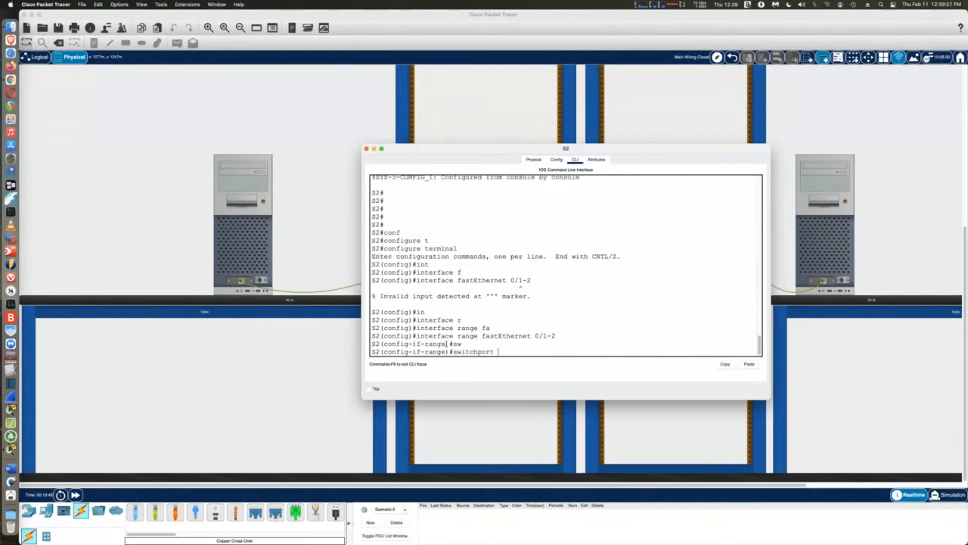
type("tr")
key("Tab")
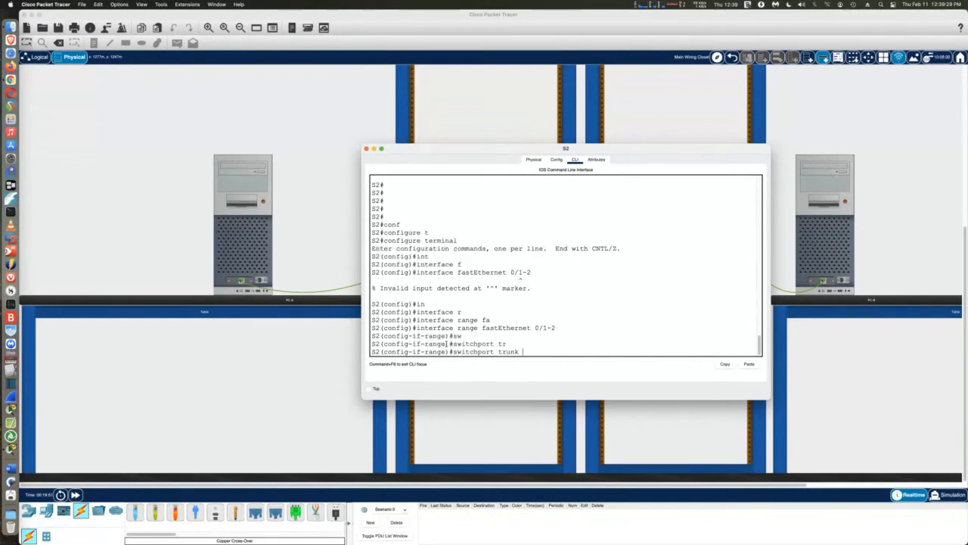
type("nat")
key("Tab")
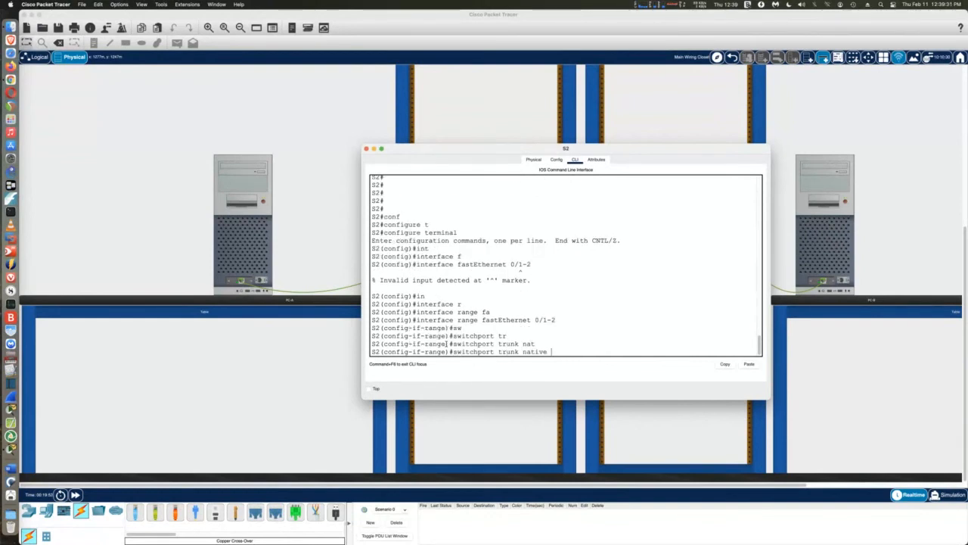
type("vl")
key("Tab")
type("1000")
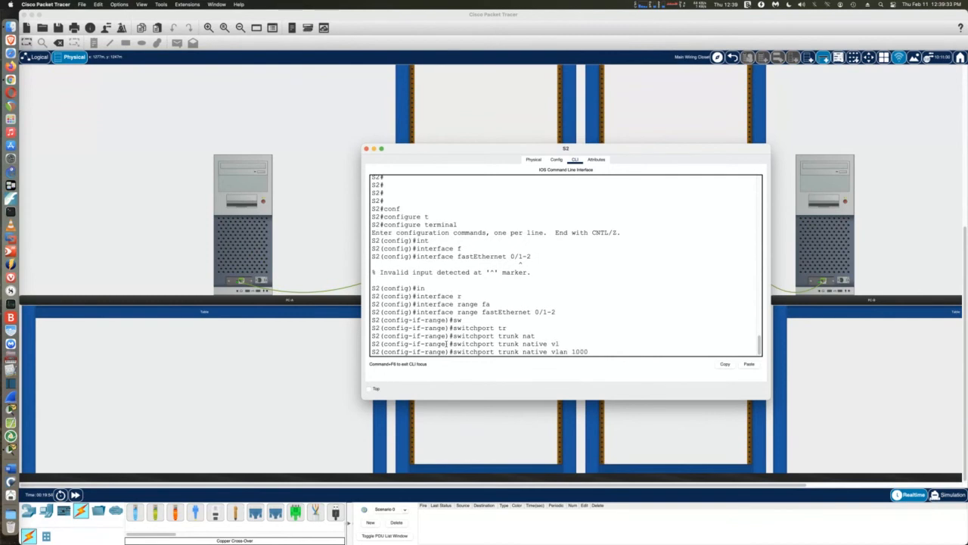
key("Return")
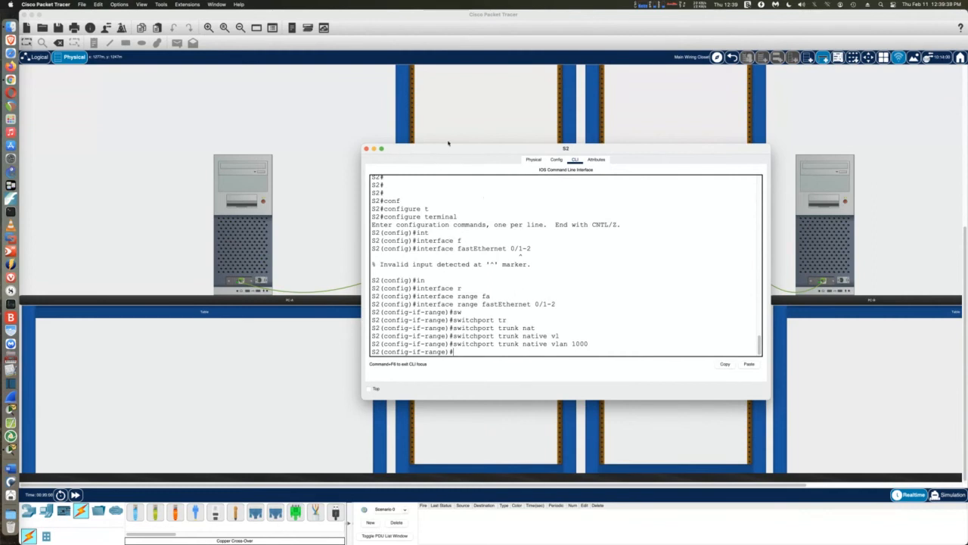
Close S2's console and open a widened S1 CLI to show its native VLAN mismatch messages
left_click_drag(448, 142, 603, 91)
left_click(512, 91)
left_click(456, 199)
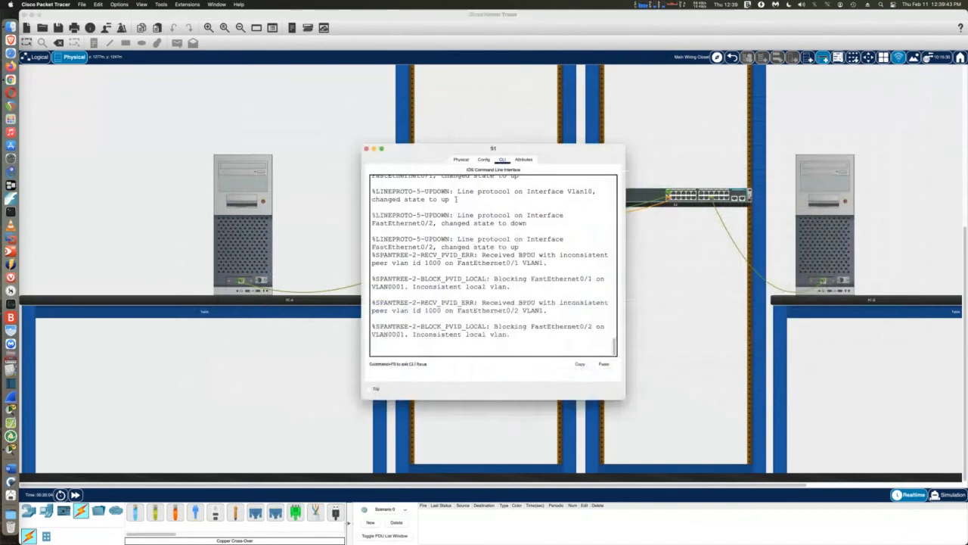
left_click_drag(418, 149, 112, 121)
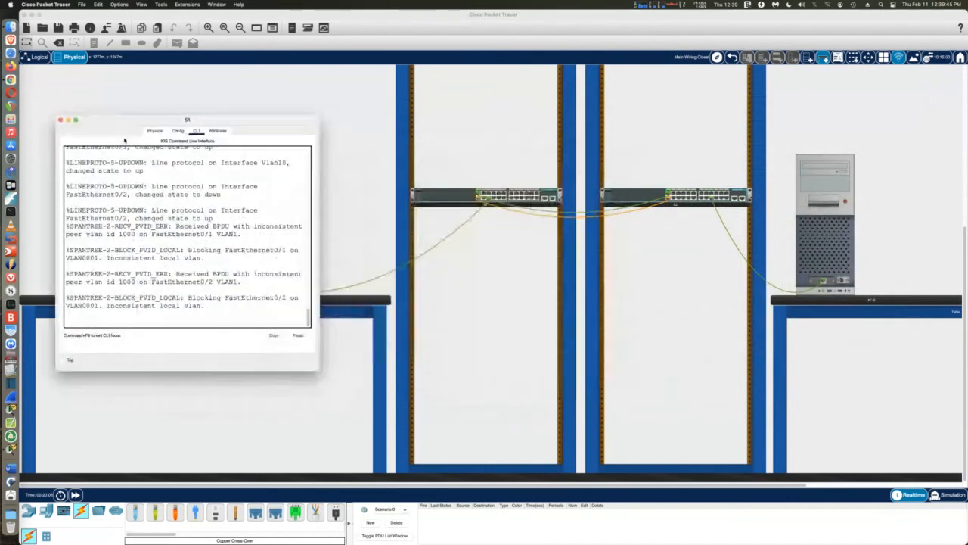
left_click_drag(320, 246, 502, 245)
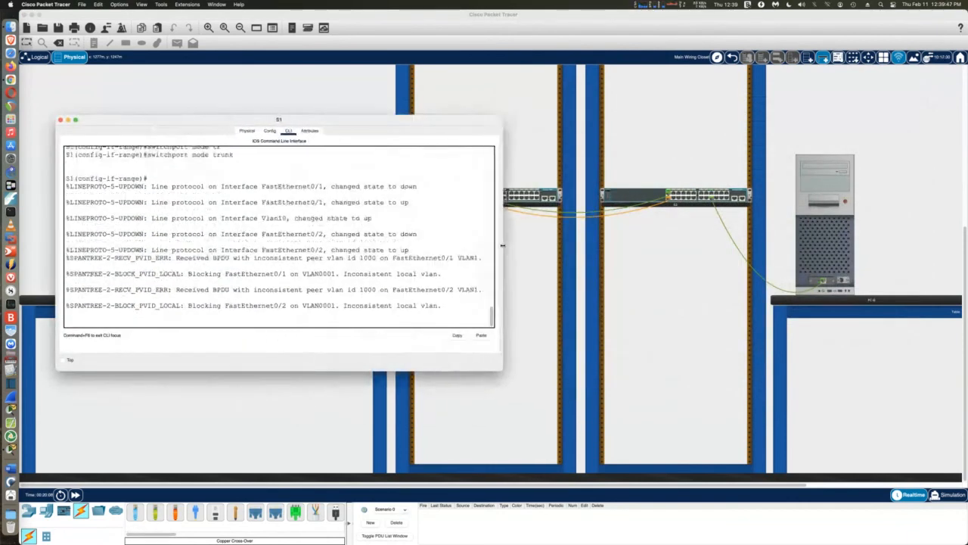
key("Return")
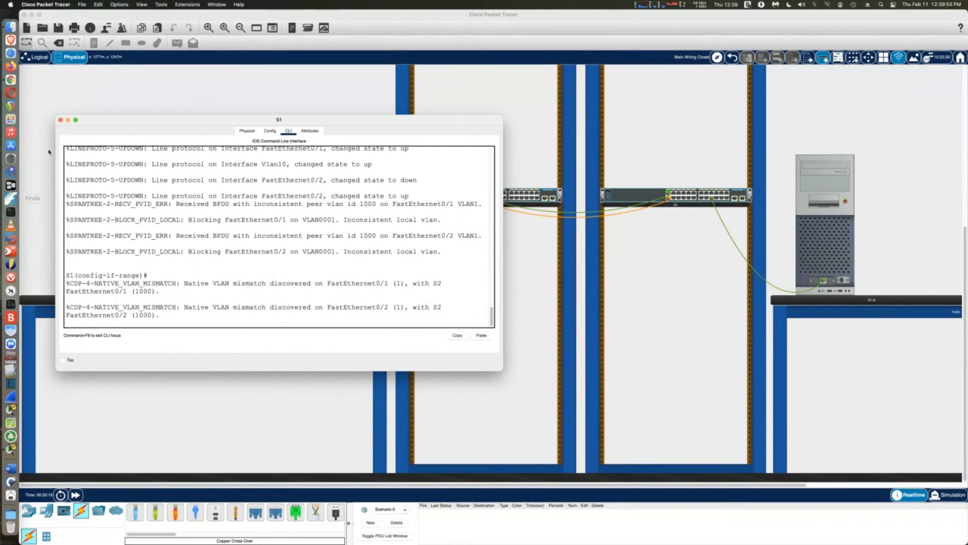
Look at S2's console for comparison, then return to a widened S1 console
left_click(61, 120)
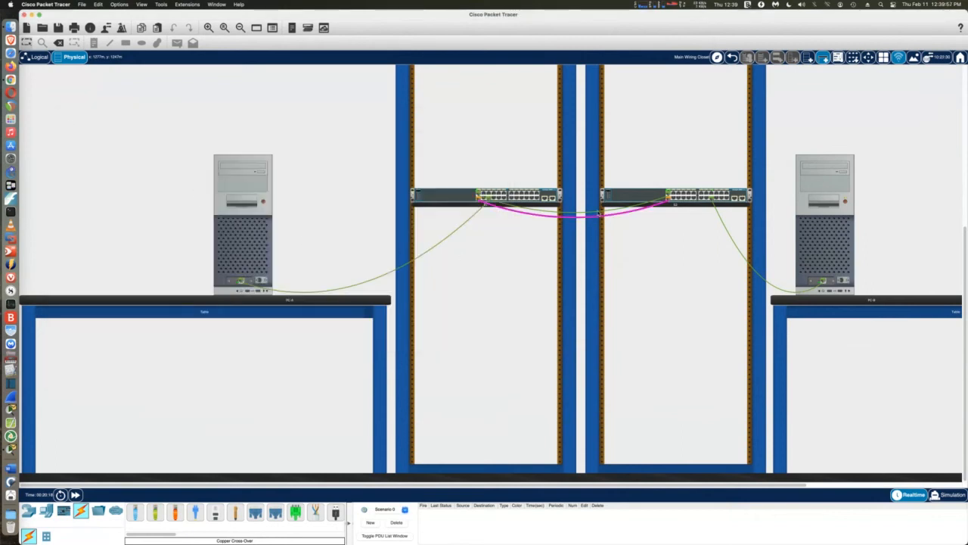
left_click(619, 200)
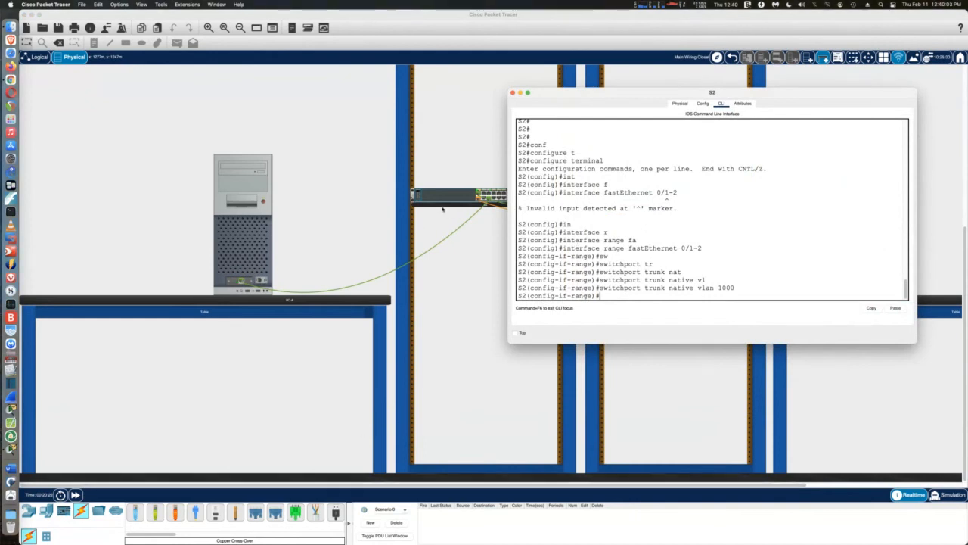
left_click(443, 200)
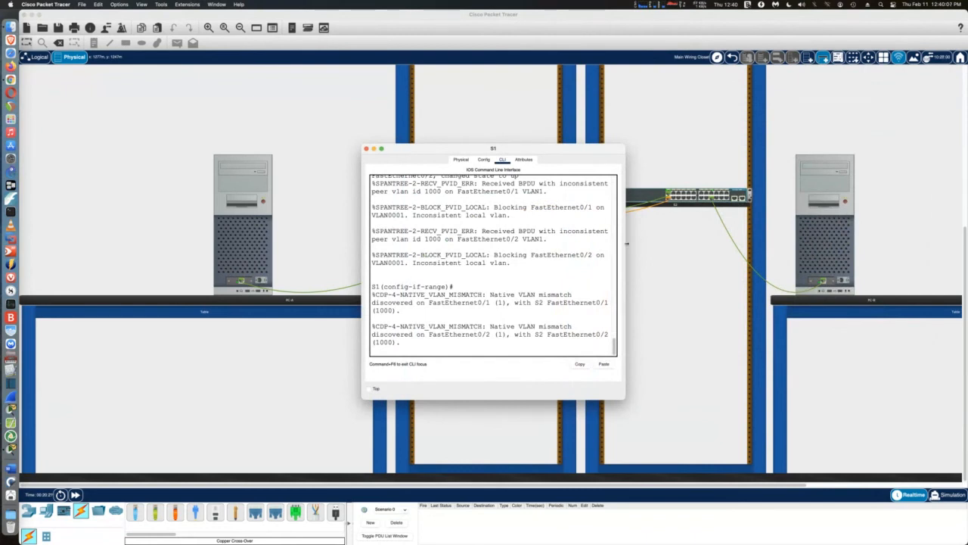
left_click_drag(626, 248, 850, 249)
Apply 'switchport trunk native vlan 1000' on S1's Fa0/1-2 and exit config mode with Ctrl+Z
key("Return")
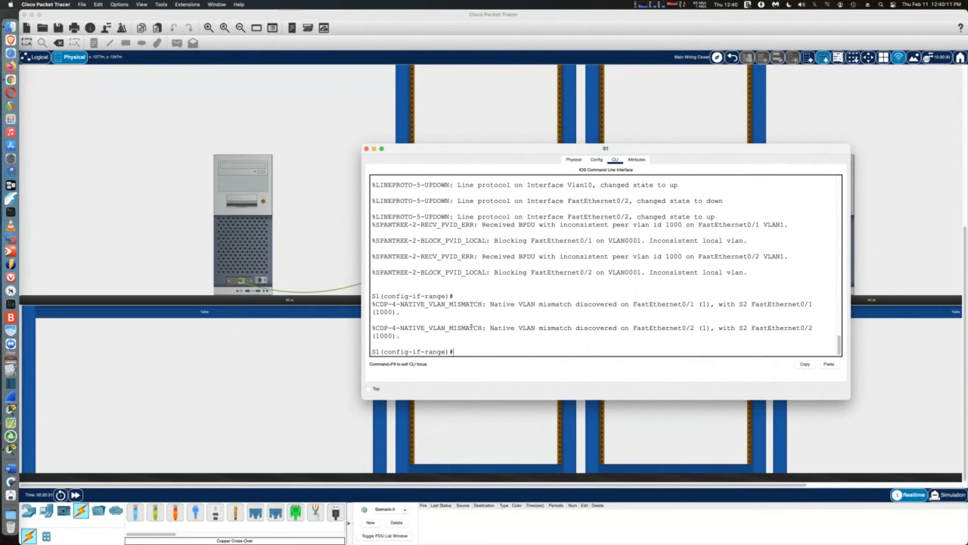
type("sw")
key("Tab")
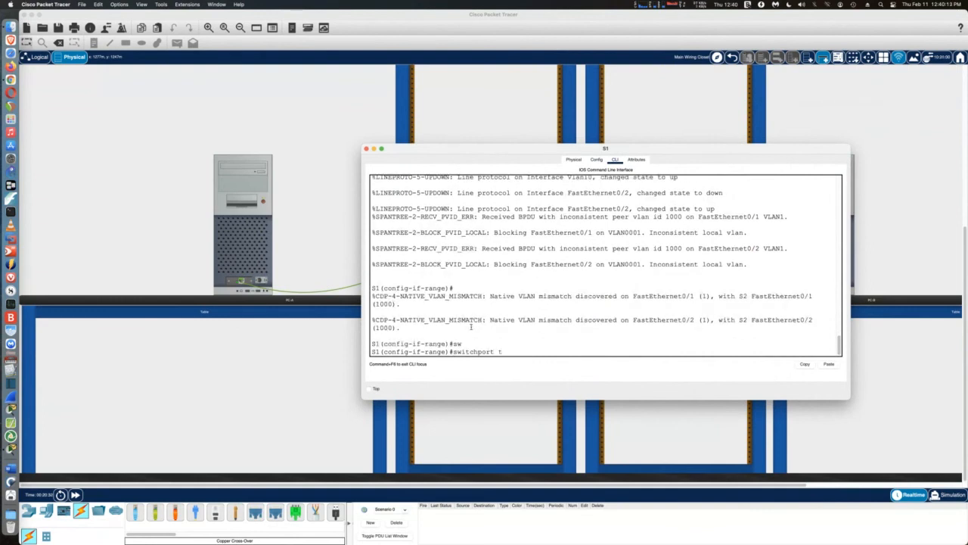
type("tr")
key("Tab")
type("n")
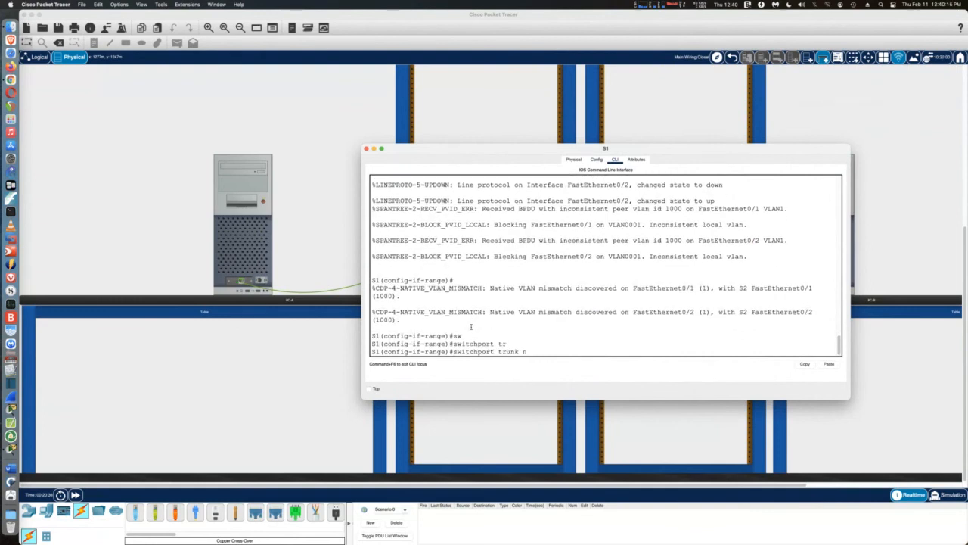
key("Tab")
type("vl")
key("Tab")
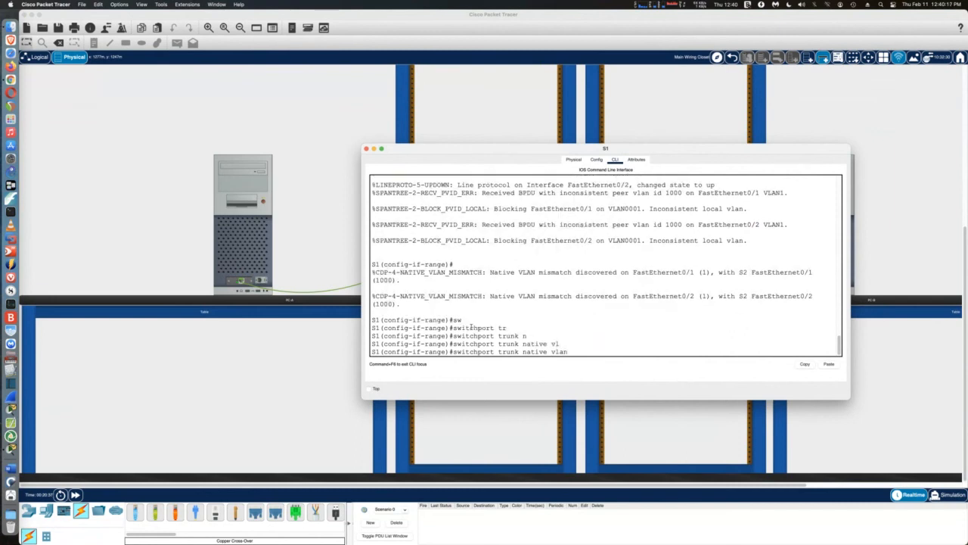
type("1000")
key("Return")
key("ctrl+z")
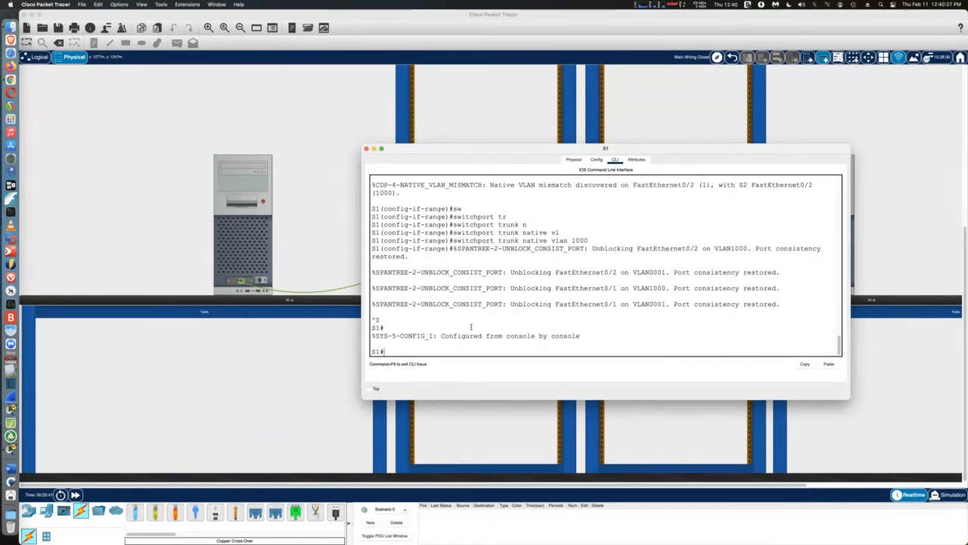
Enter configure terminal on S1 and select interface range fa0/1-2
type("conf")
key("Tab")
type("t")
key("Tab")
key("Return")
type("int")
key("Tab")
type("r")
key("Tab")
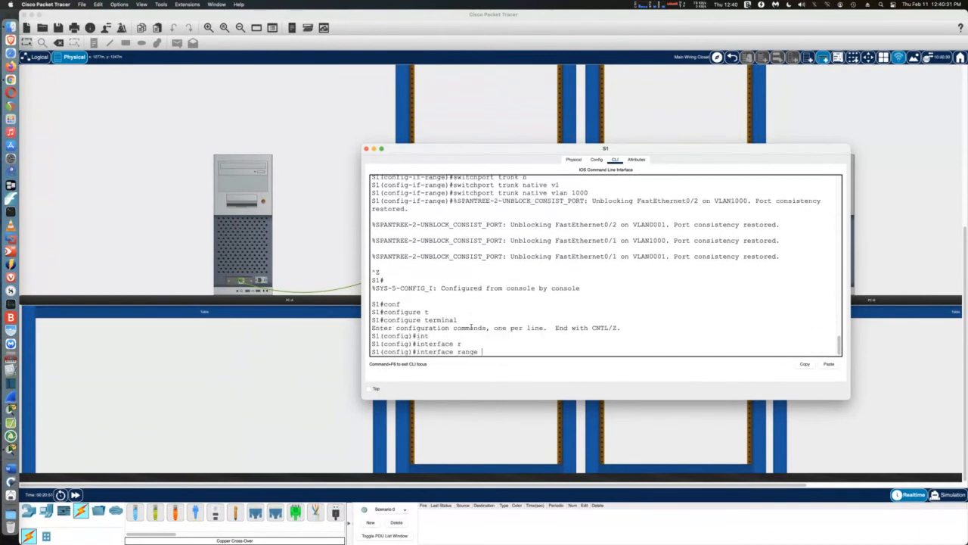
type("f")
key("Tab")
type("0/1")
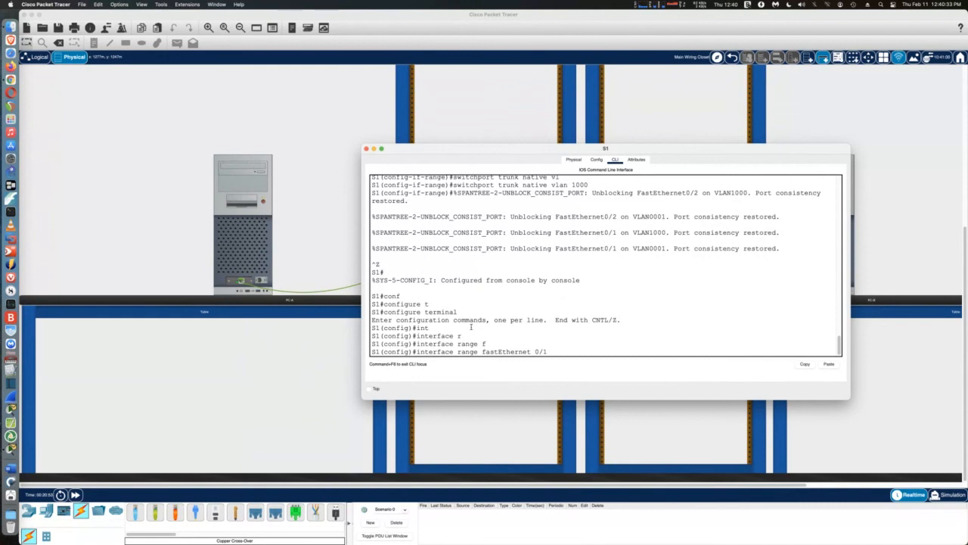
type("-2")
key("Return")
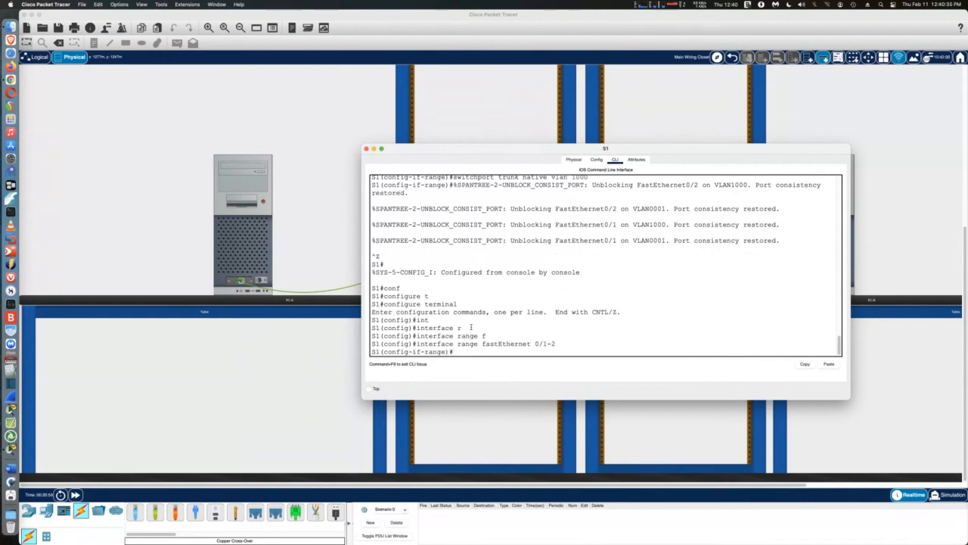
Restrict the trunk to allowed VLANs 10,20,1000 and close S1's console
type("w")
key("Tab")
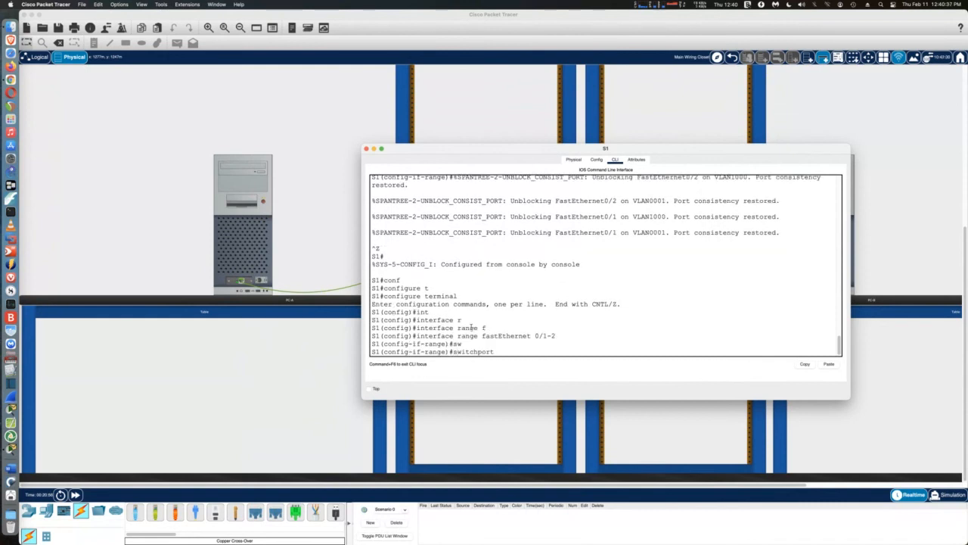
type("tr")
key("Tab")
type("al")
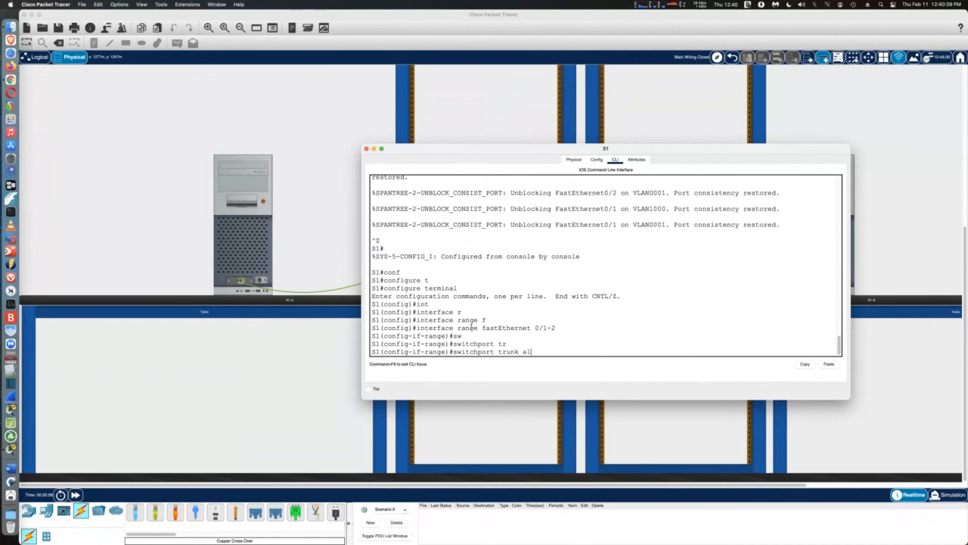
key("Tab")
type("vl")
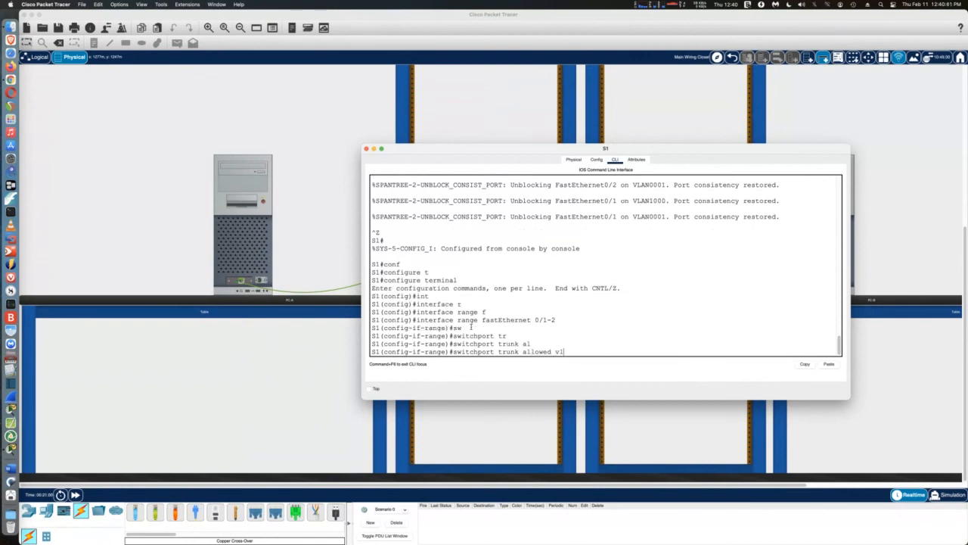
key("Tab")
type("10")
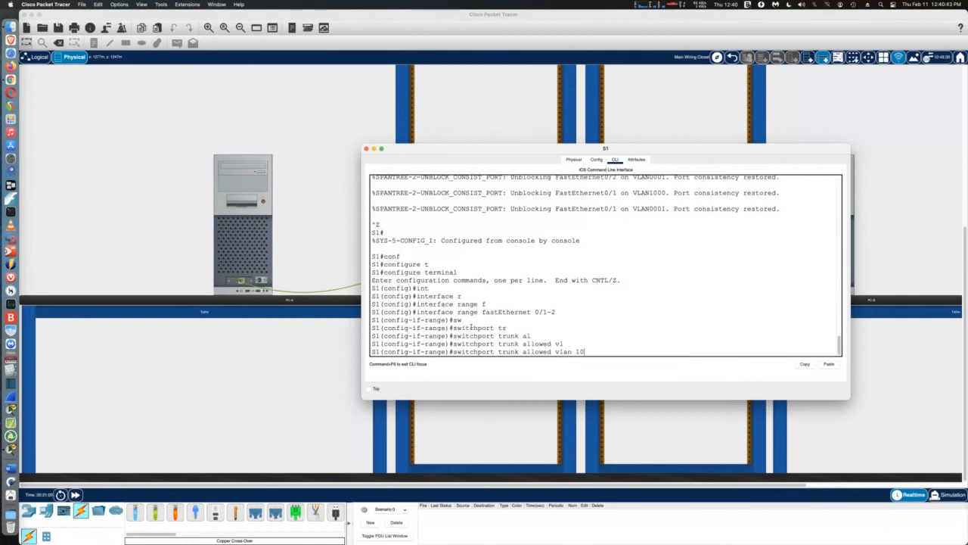
type(",20,1000")
key("Return")
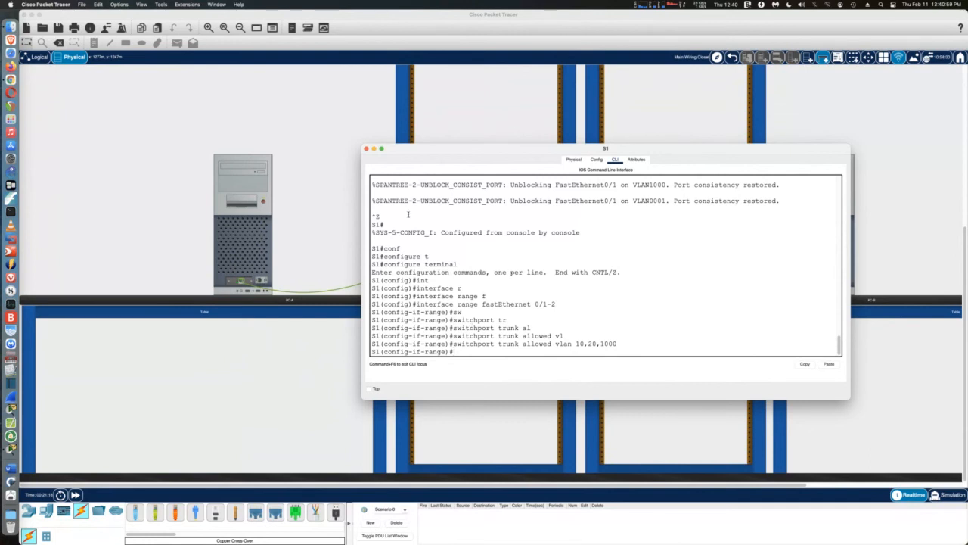
left_click(366, 149)
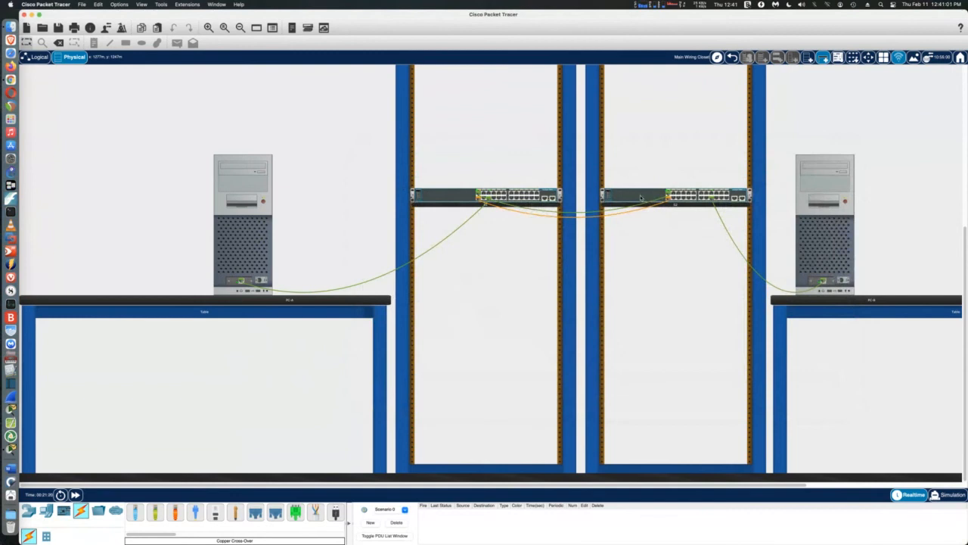
On S2, enter 'switchport trunk allowed vlan 10,20,1000' for Fa0/1-2, then exit config mode
left_click(639, 198)
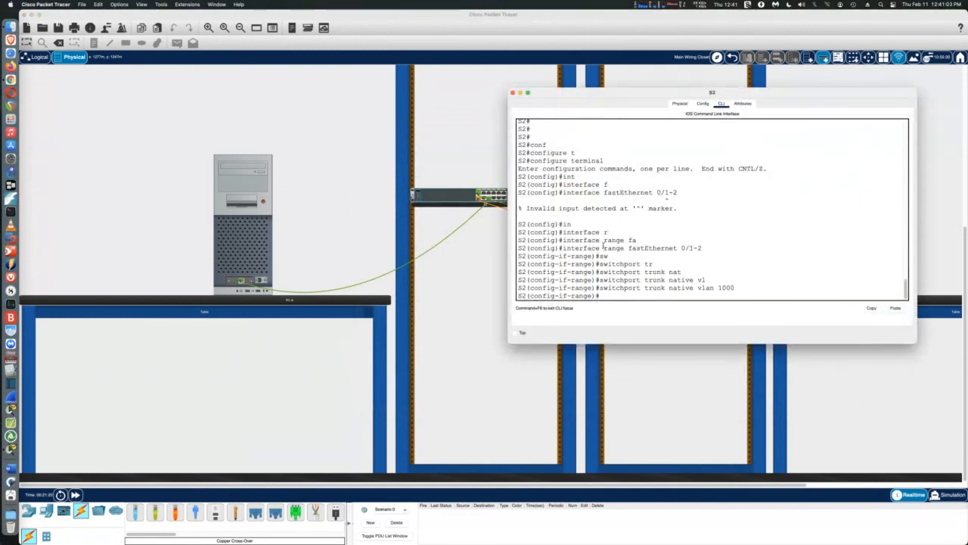
type("aw")
key("Tab")
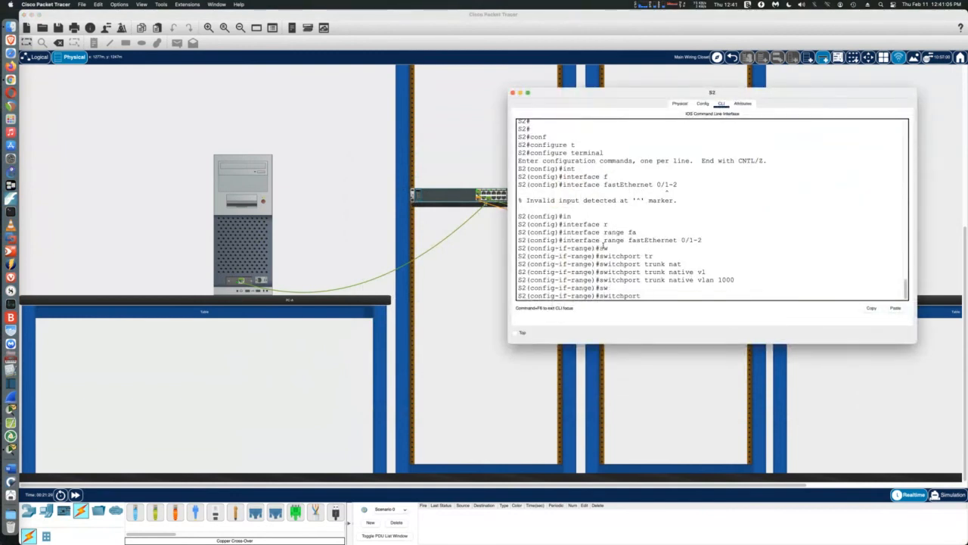
type("tr")
key("Tab")
type("al")
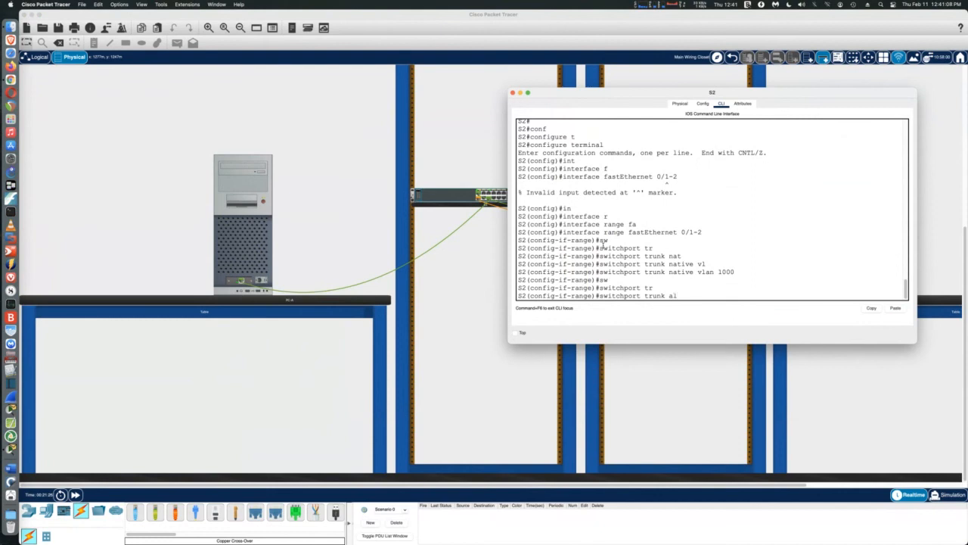
key("Tab")
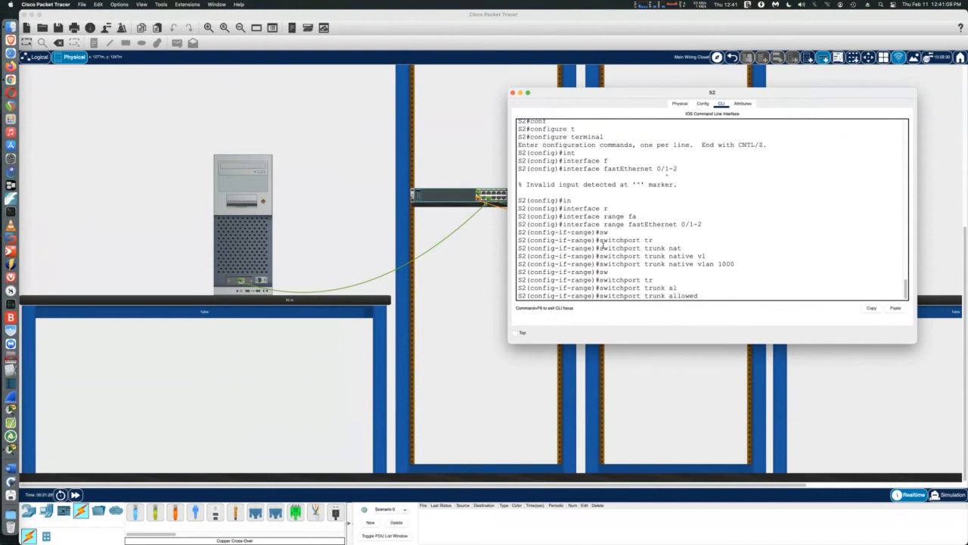
type("vl")
key("Tab")
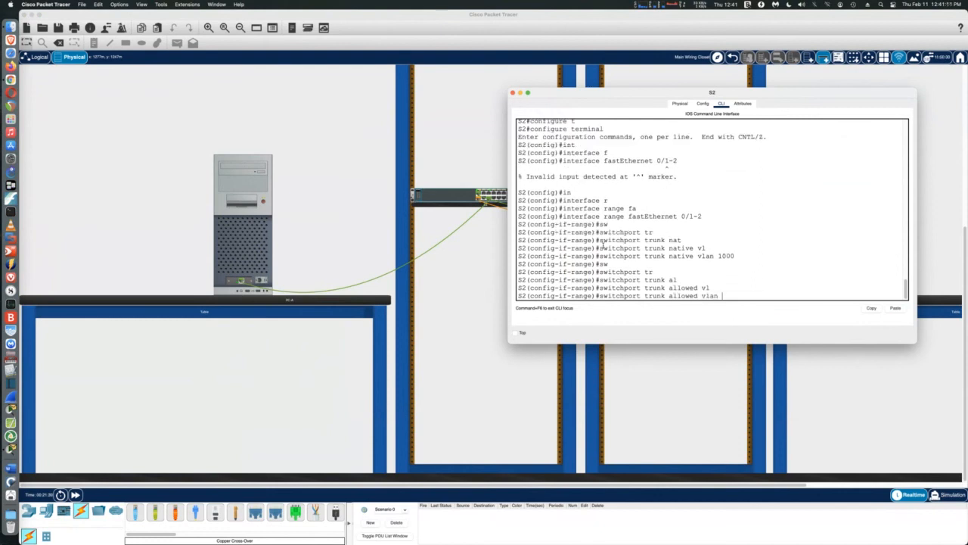
type("10,20,1000")
key("Return")
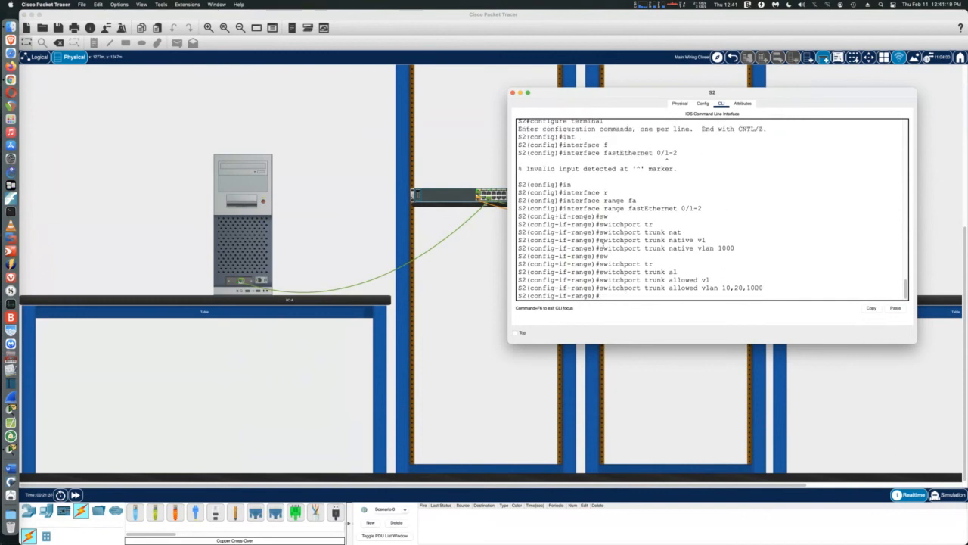
key("ctrl+z")
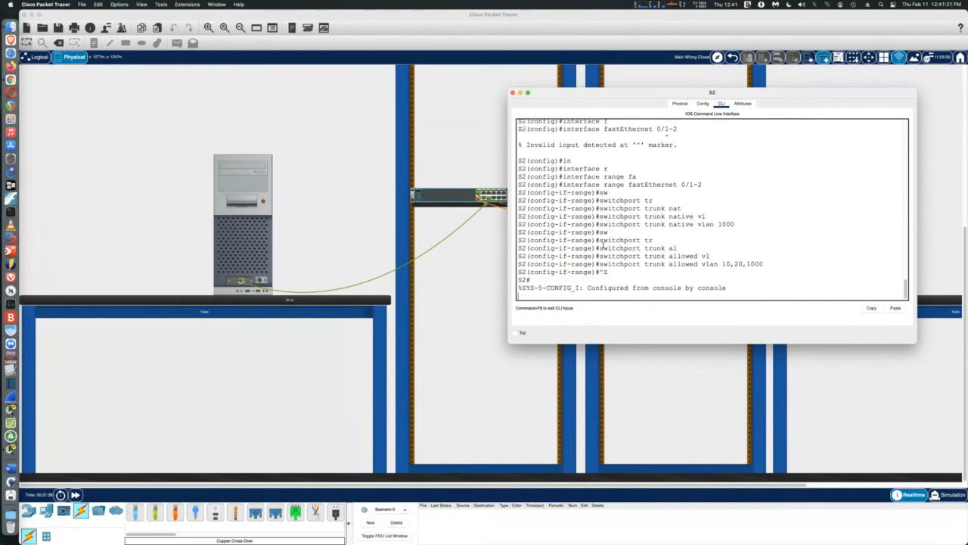
key("Return")
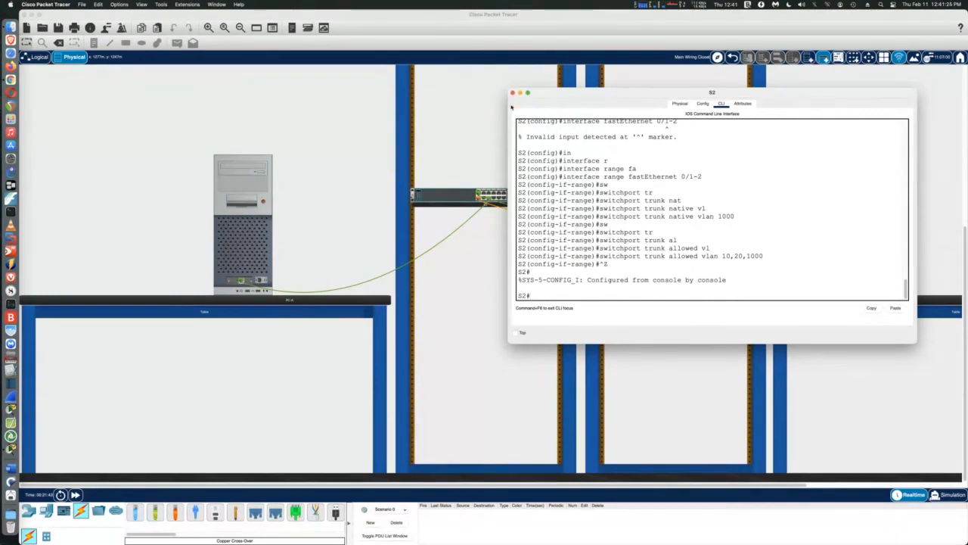
Open S1's CLI in a widened window and leave configuration mode with Ctrl+Z
left_click(437, 197)
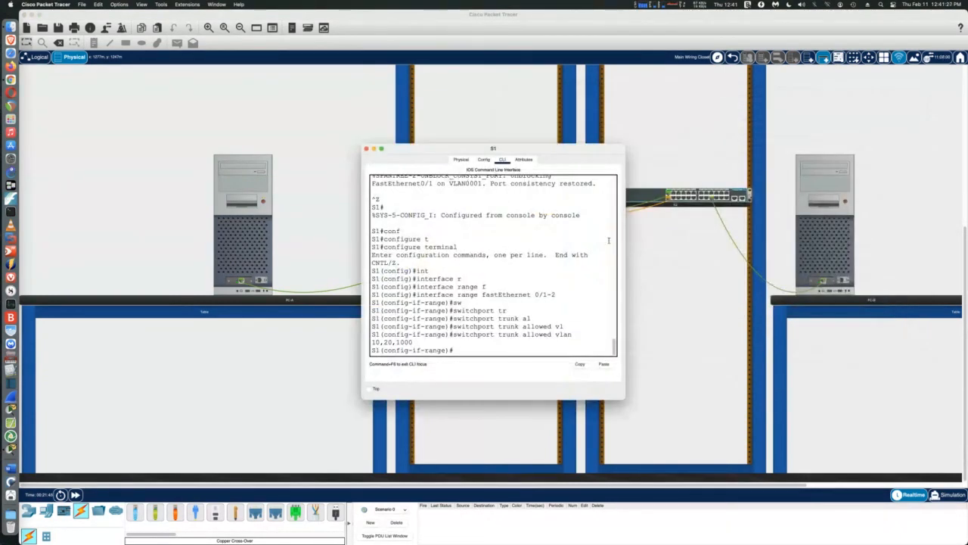
left_click_drag(626, 251, 805, 261)
left_click(651, 298)
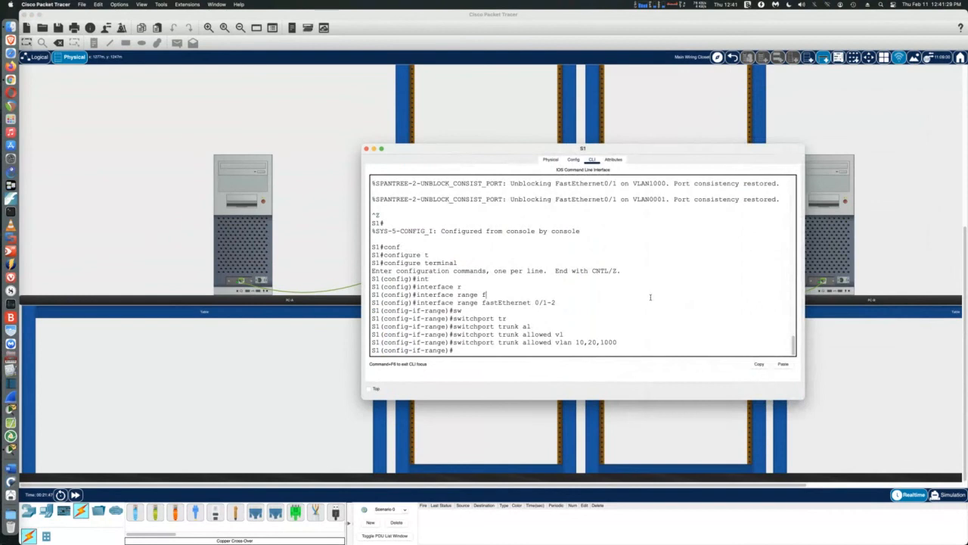
key("ctrl+z")
key("Return")
key("Return")
key("Return")
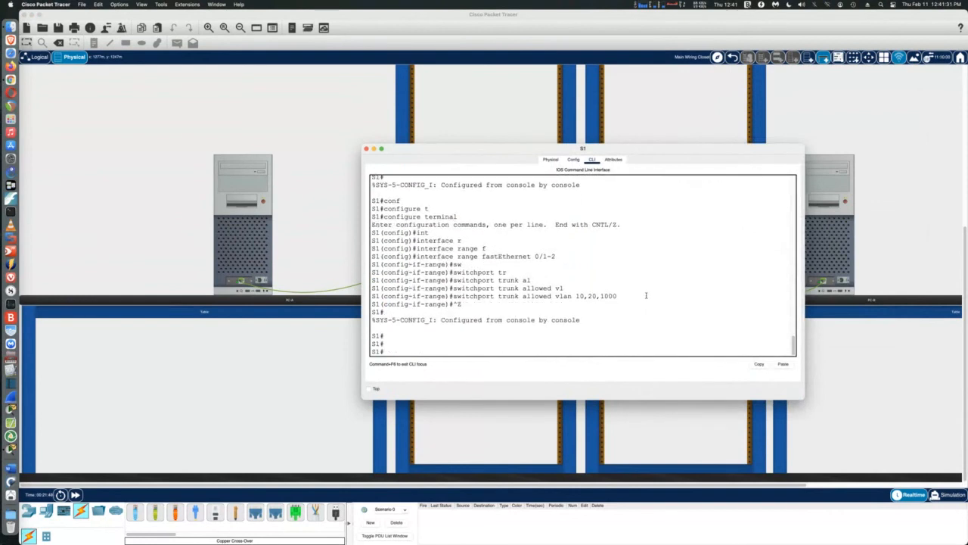
key("Return")
key("Return")
Run 'show interfaces trunk' on S1 to see Fa0/1-2 trunking on native VLAN 1000
type("sh")
key("Tab")
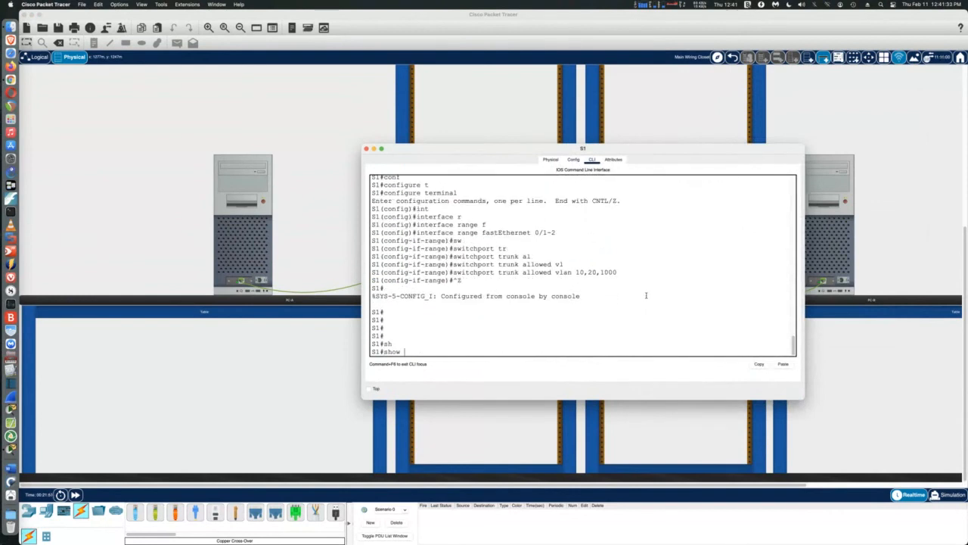
type("int")
key("Tab")
type("s")
key("BackSpace")
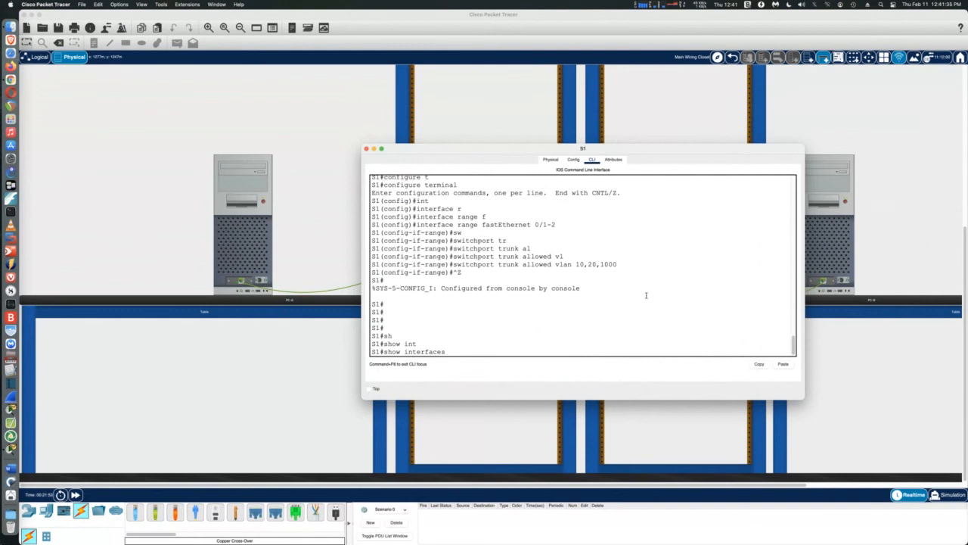
type("trunk")
key("Return")
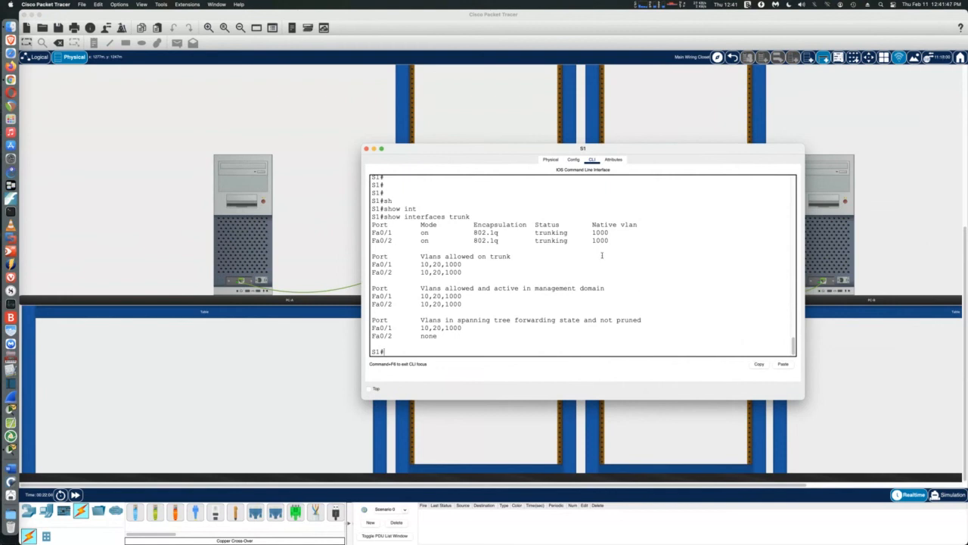
Close S1's console, run 'show interfaces trunk' on S2, then close S2's window
left_click(367, 150)
left_click(639, 196)
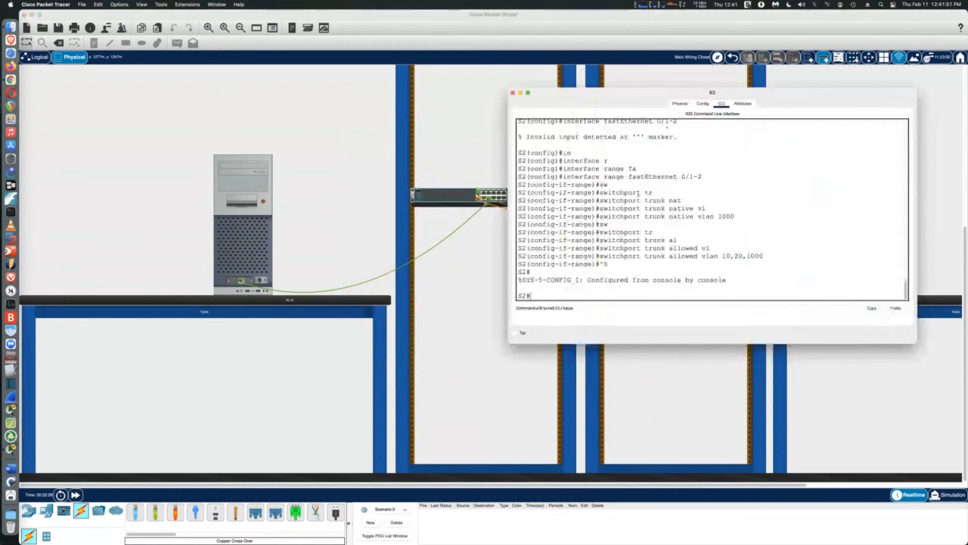
type("sh")
key("Tab")
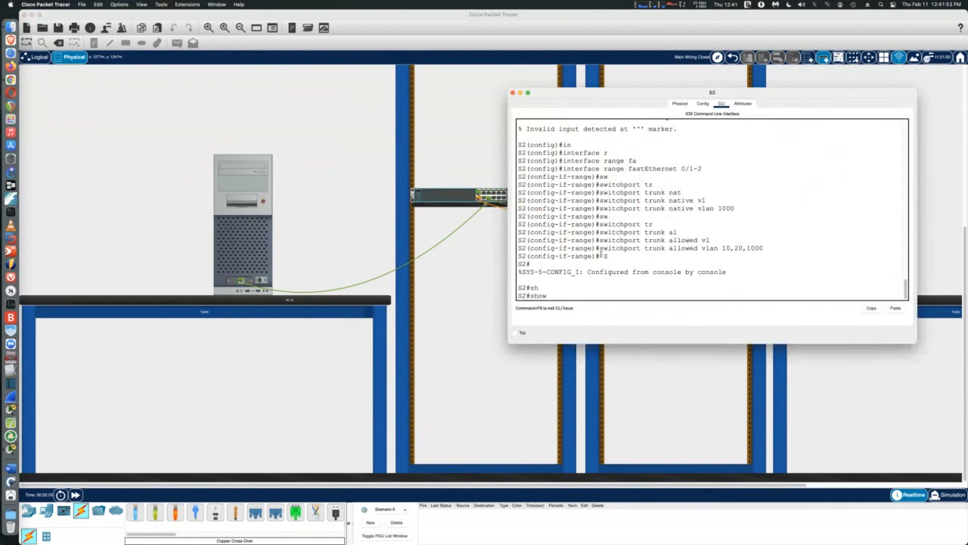
type("int")
key("Tab")
type("tr")
key("Tab")
key("Return")
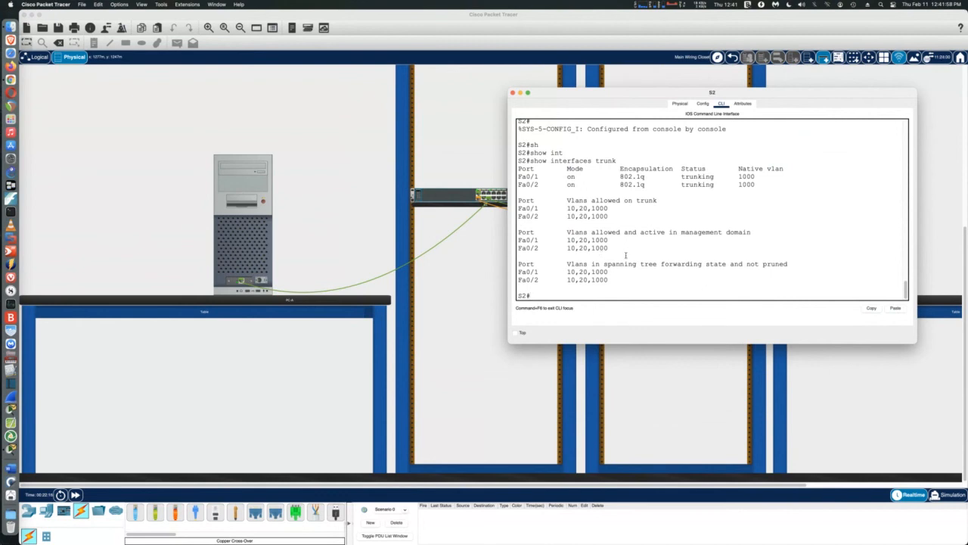
left_click(512, 92)
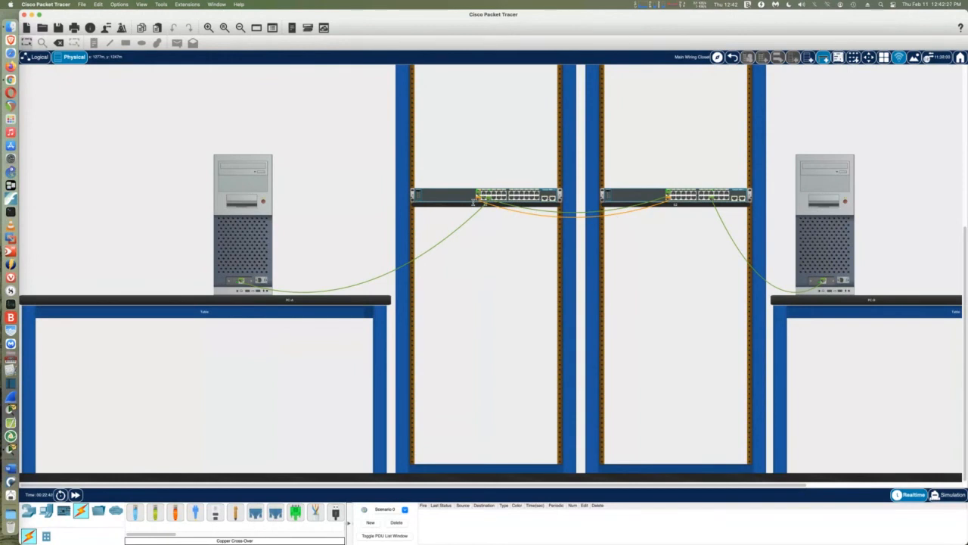
Open S1's CLI in a widened window and list its VLANs with 'show vlan'
left_click(459, 199)
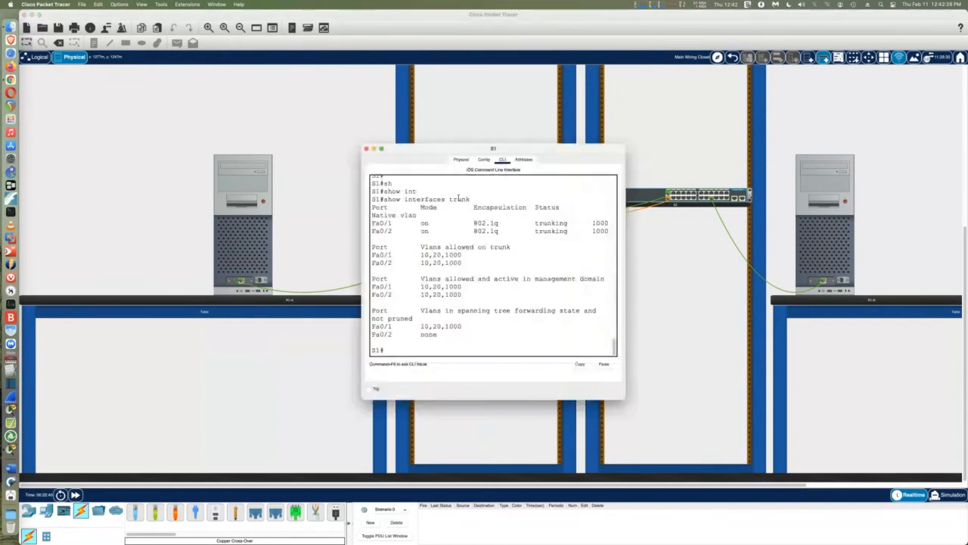
left_click_drag(626, 282, 799, 292)
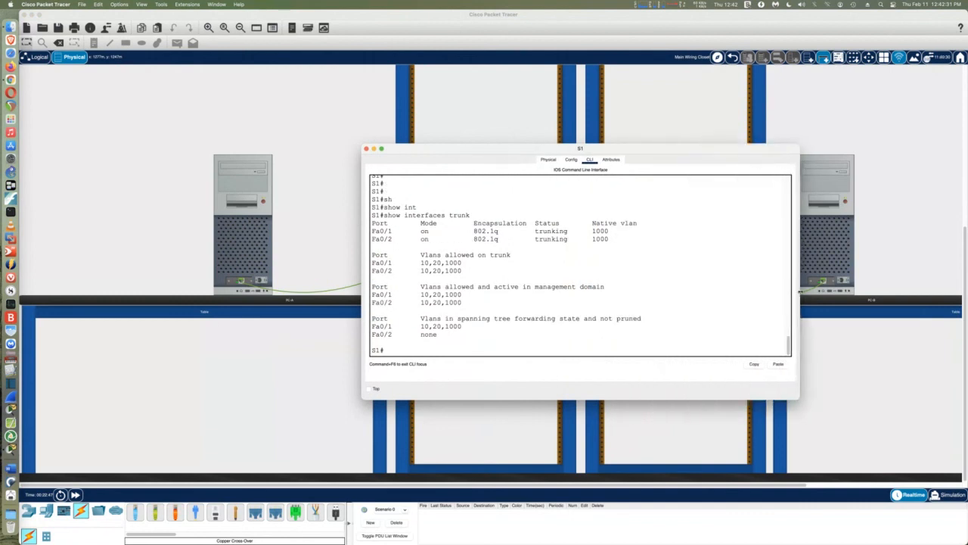
type("sh")
key("Tab")
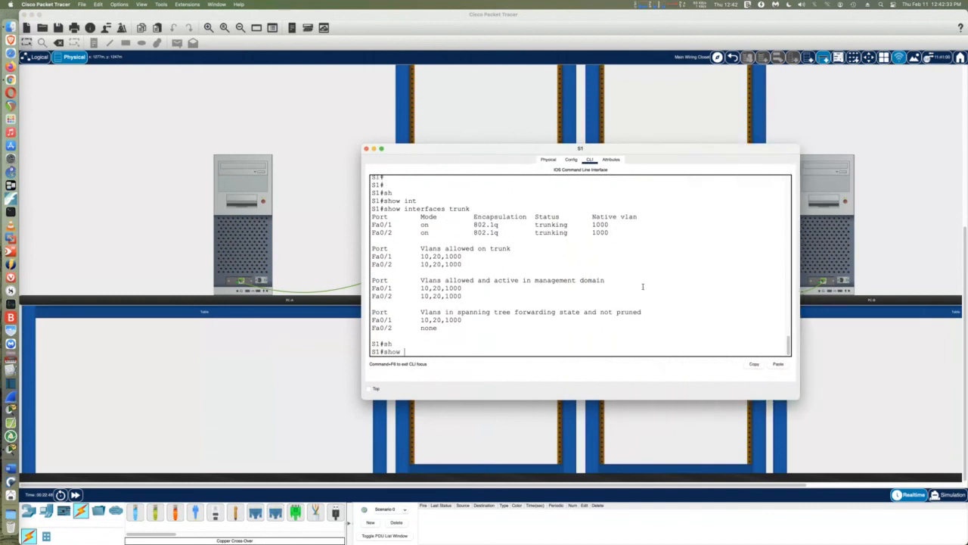
type("vl")
key("Tab")
key("Return")
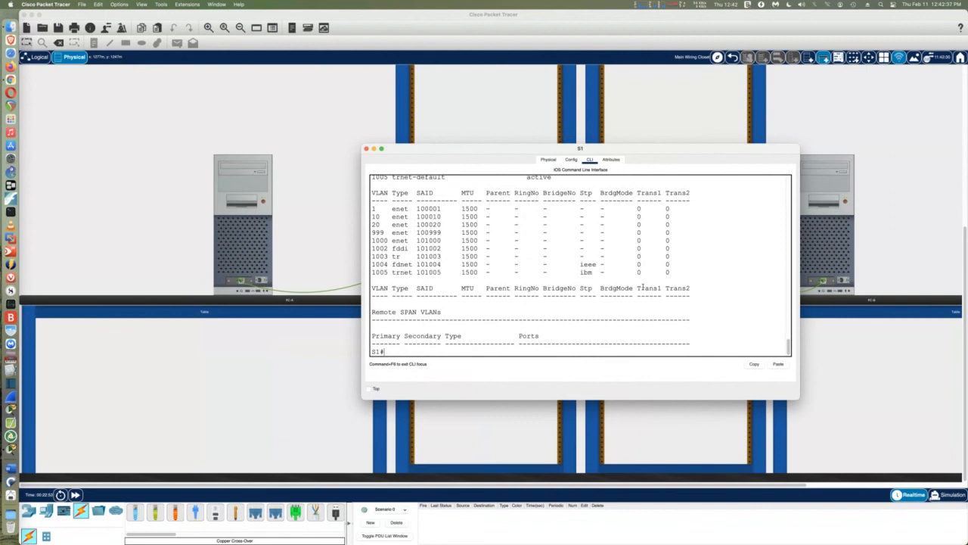
type("sh")
key("Tab")
type("vl")
key("Tab")
key("Return")
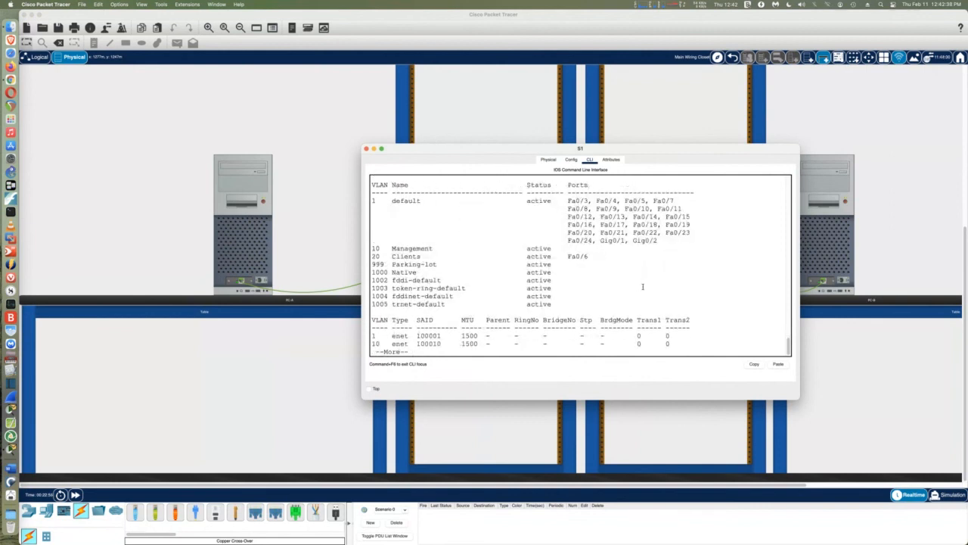
key("space")
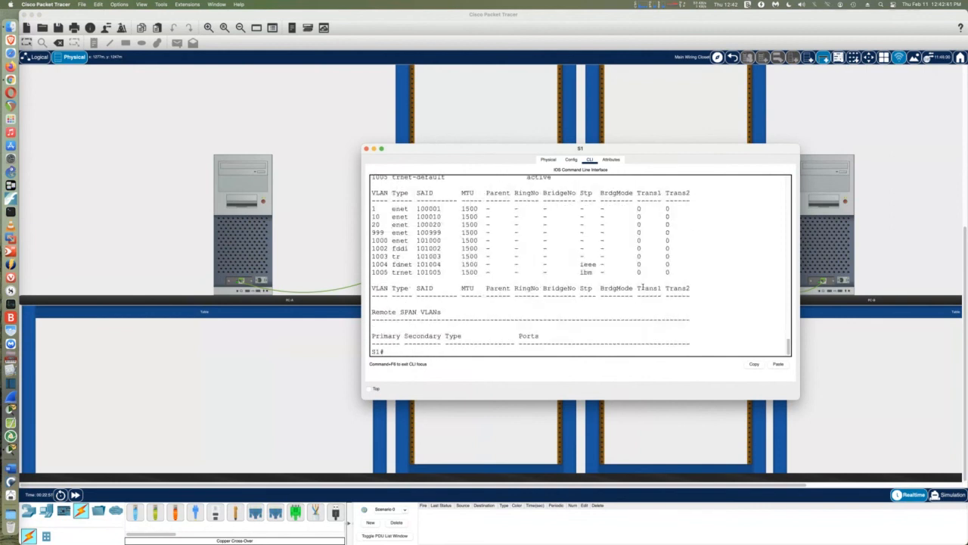
Run 'show spanning-tree' on S1, page through the output, then close its window
type("sh sp")
key("Tab")
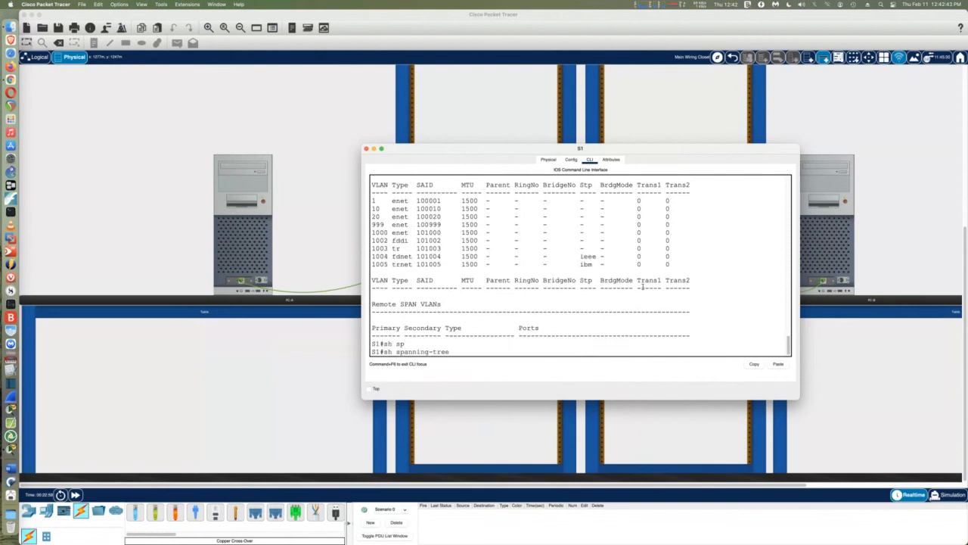
key("Return")
key("space")
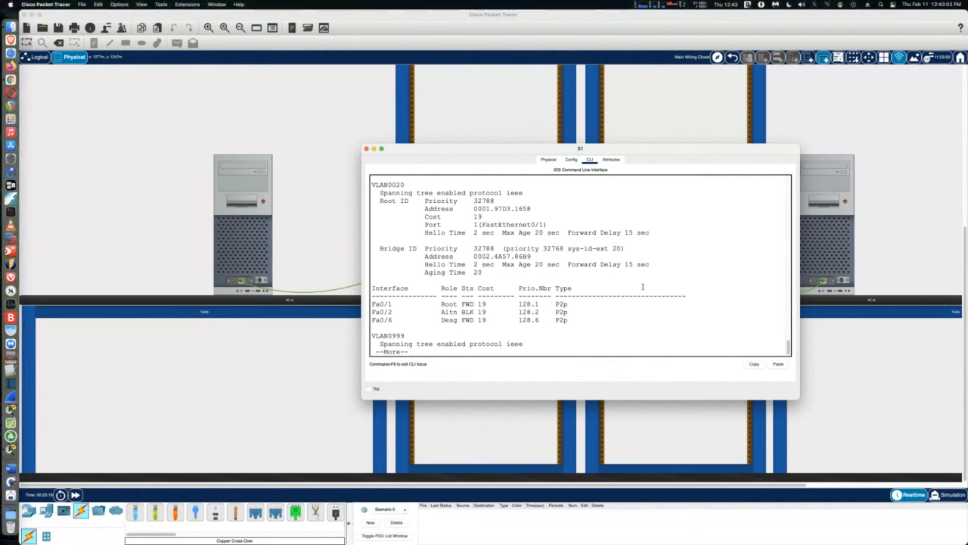
left_click(367, 149)
Open S2's CLI in a widened window and run 'show spanning-tree', paging through the per-VLAN output
left_click(627, 192)
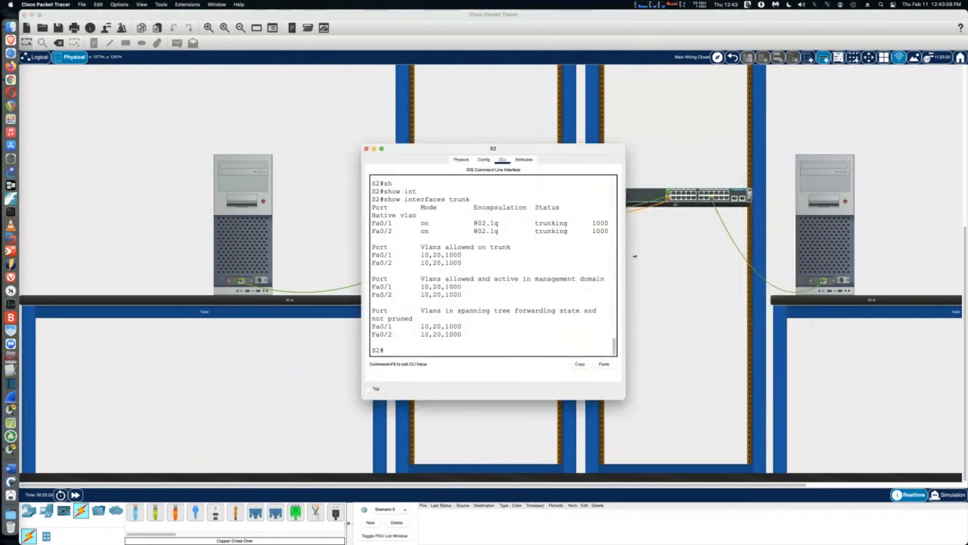
left_click_drag(625, 258, 806, 257)
left_click(575, 248)
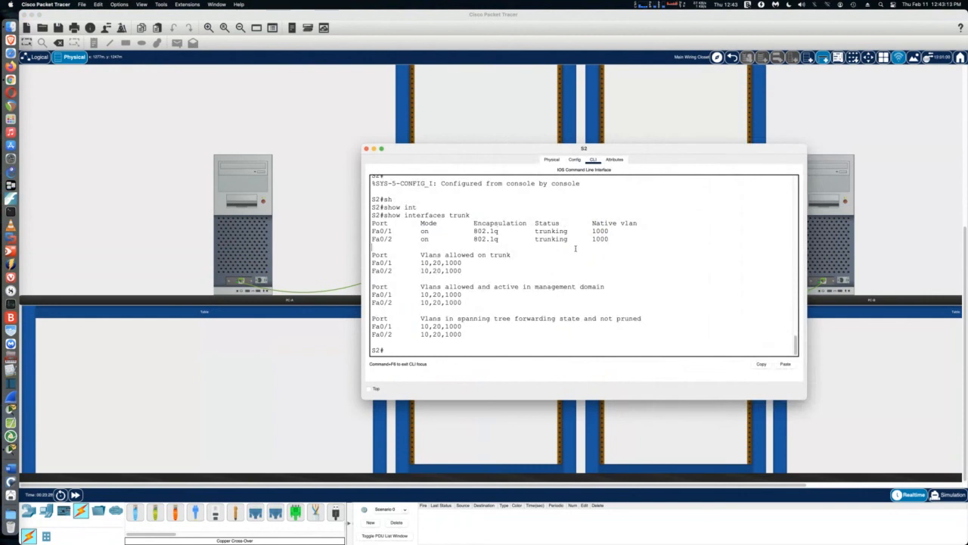
key("Return")
key("Return")
key("Return")
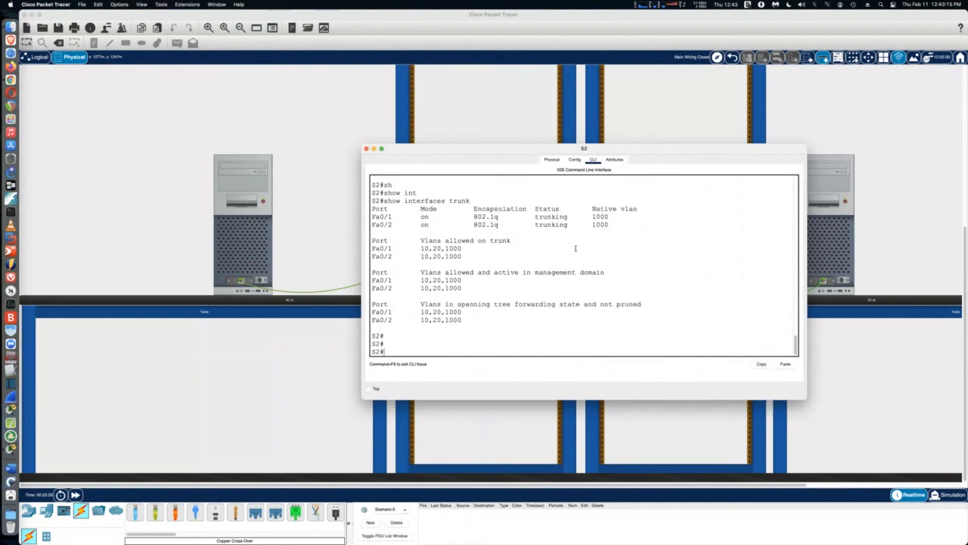
type("sh")
key("Tab")
type("sp")
key("Tab")
key("Return")
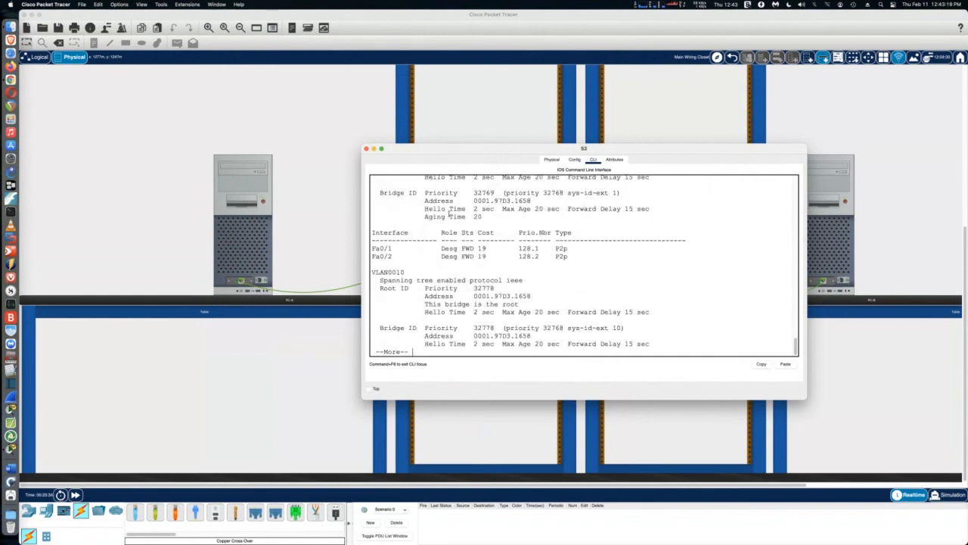
key("space")
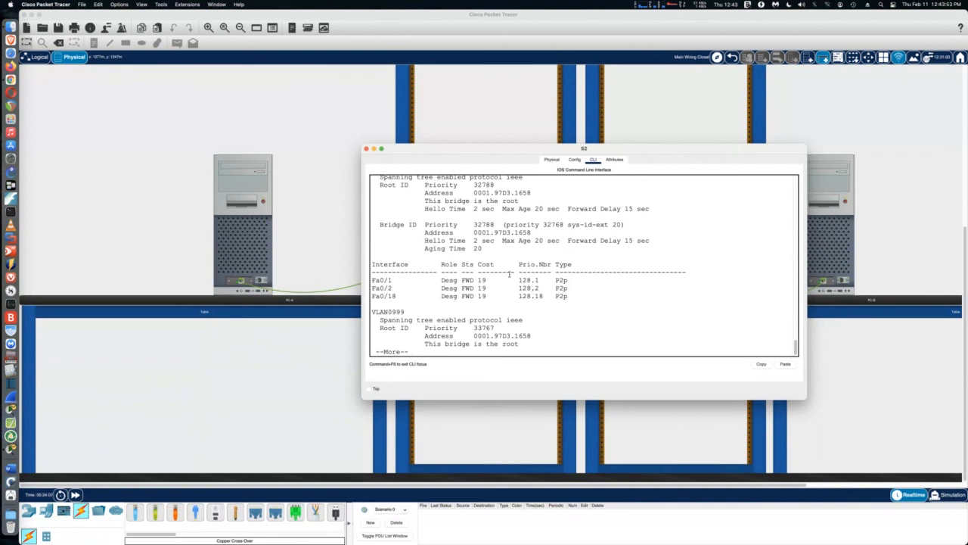
Switch from S2 to S1's widened console and enter global configuration mode with conf t
left_click(366, 149)
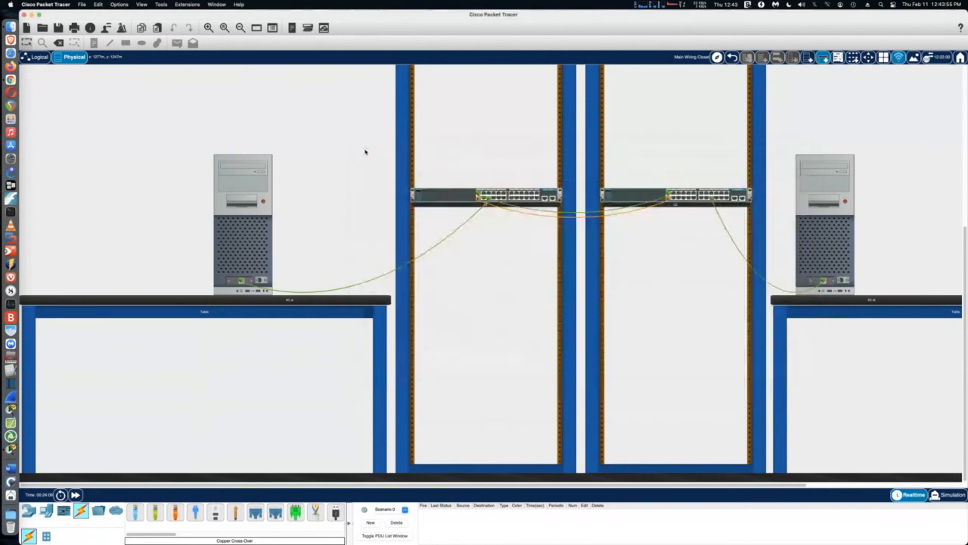
left_click(452, 200)
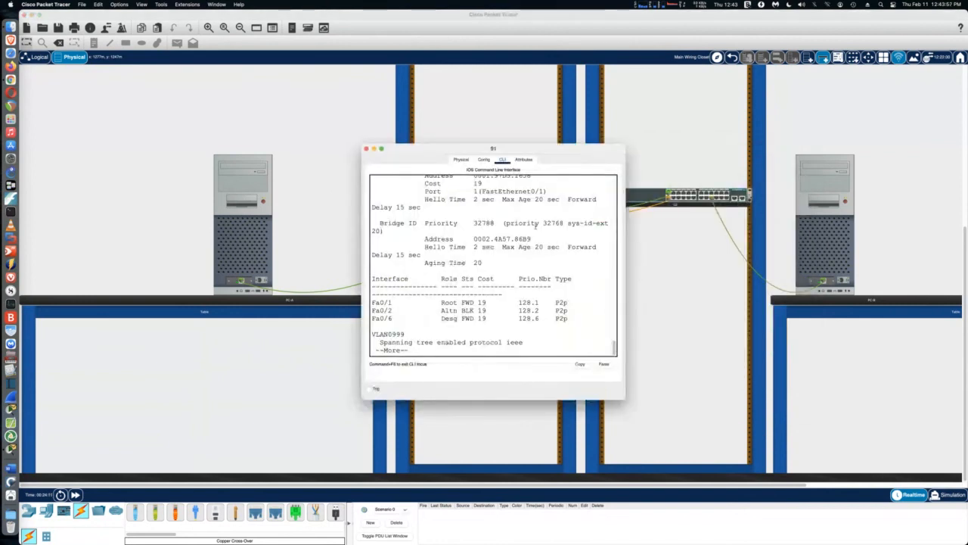
double_click(627, 236)
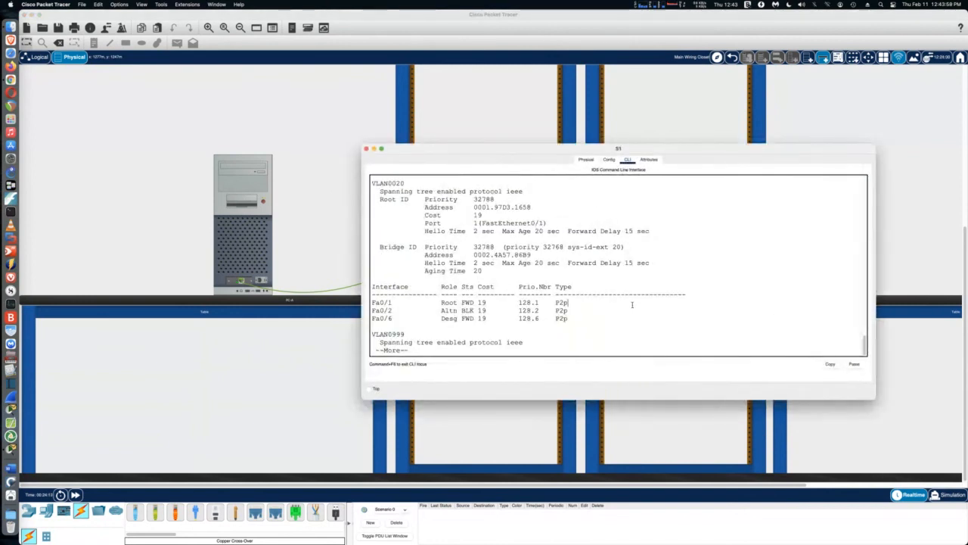
key("q")
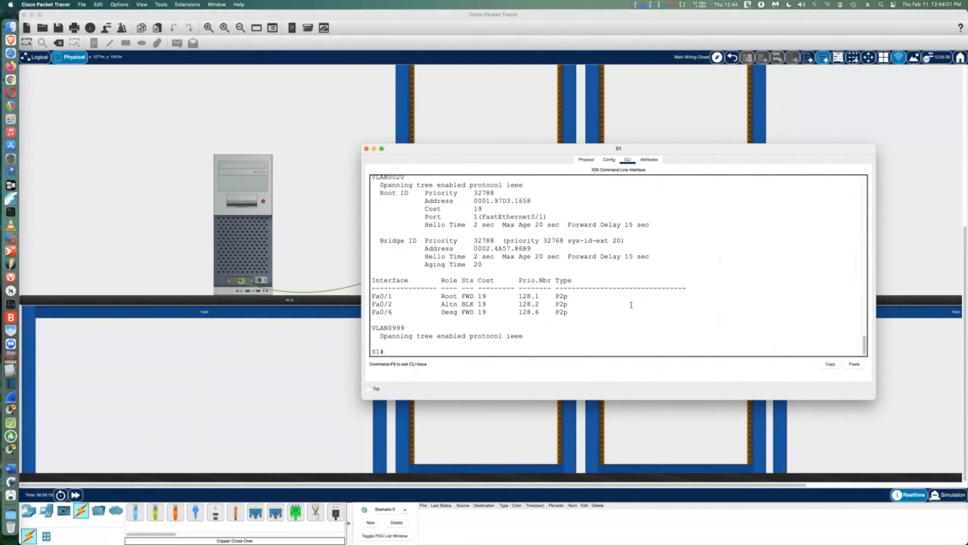
type("conf")
key("Tab")
type("t")
key("Tab")
key("Return")
Select interface range FastEthernet 0/1-2 on S1
type("int")
key("Tab")
type("f")
key("Tab")
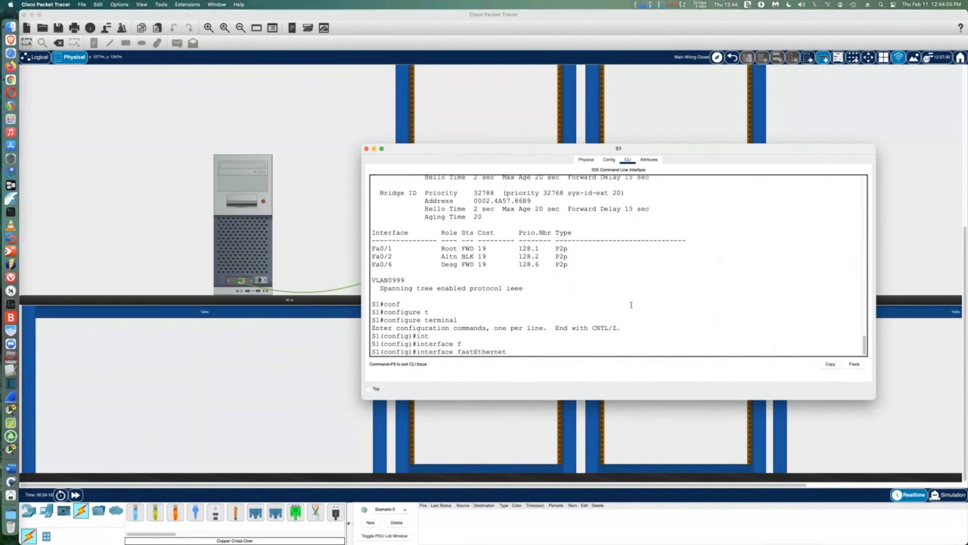
key("BackSpace")
key("BackSpace")
key("BackSpace")
key("BackSpace")
key("BackSpace")
key("BackSpace")
key("BackSpace")
key("BackSpace")
key("BackSpace")
key("BackSpace")
key("BackSpace")
key("BackSpace")
type("r")
key("Tab")
type("fa")
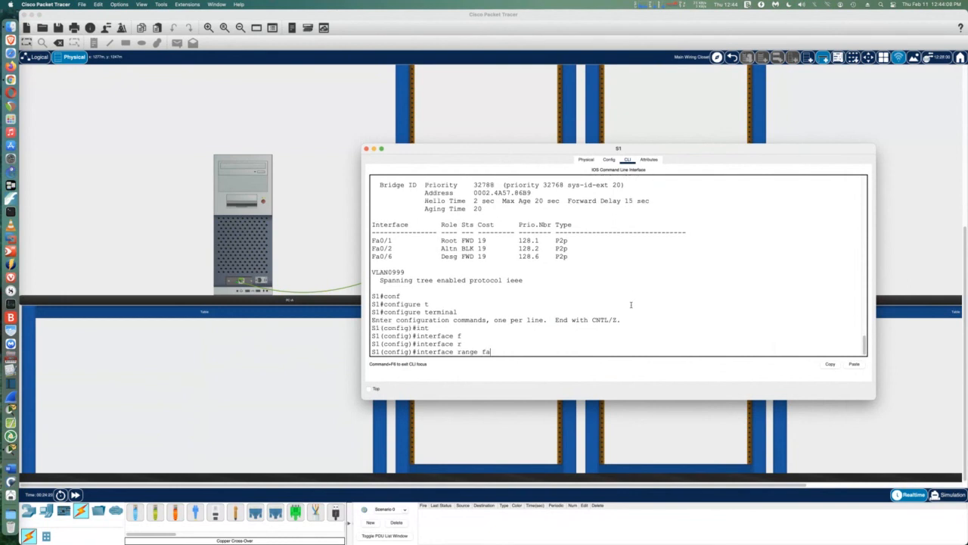
key("Tab")
type("0")
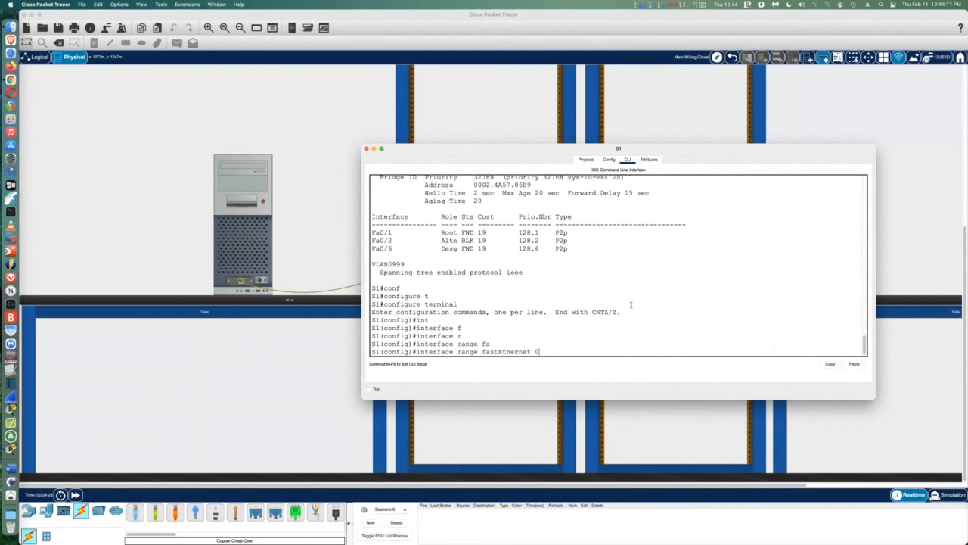
type("/1-2")
key("Return")
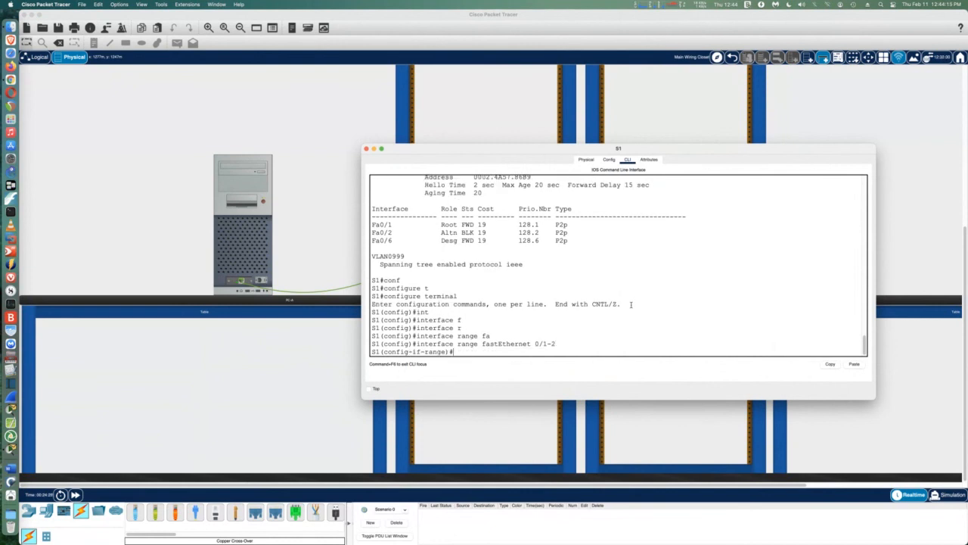
Add Fa0/1-2 to channel-group 1 in LACP active mode, then close S1's console
type("ch")
key("Tab")
type("ann")
key("Tab")
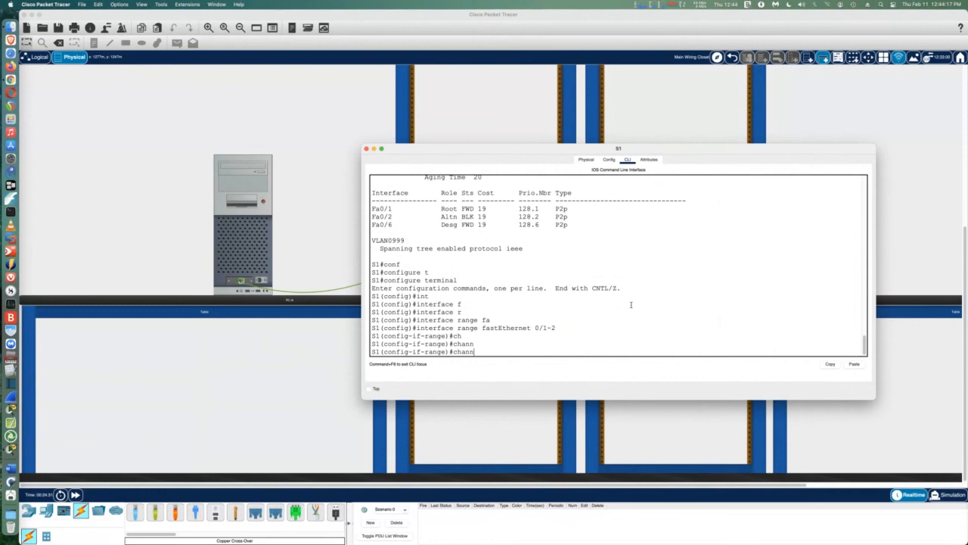
type("el-g")
key("Tab")
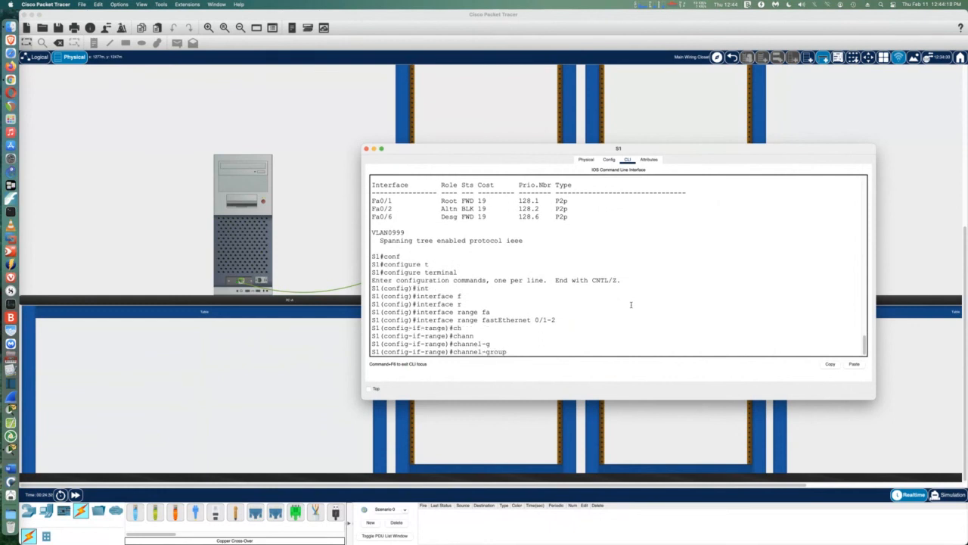
type("1")
type("mode")
key("BackSpace")
key("BackSpace")
key("BackSpace")
key("BackSpace")
type("m")
key("Tab")
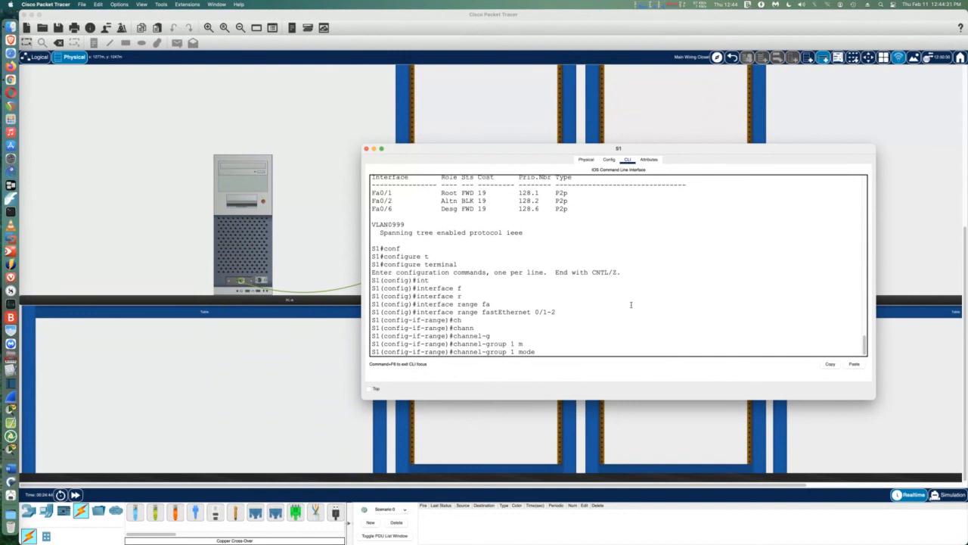
type("?")
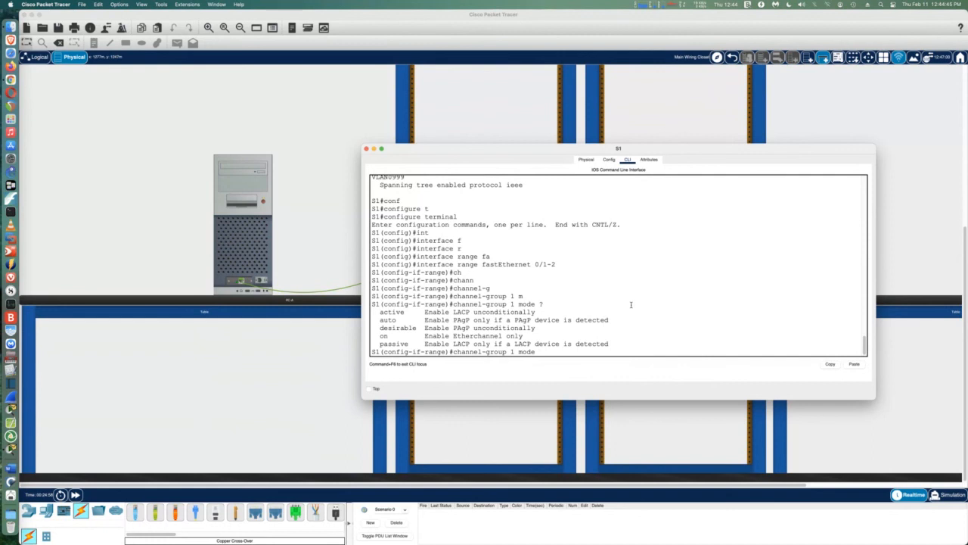
type("ac")
key("Tab")
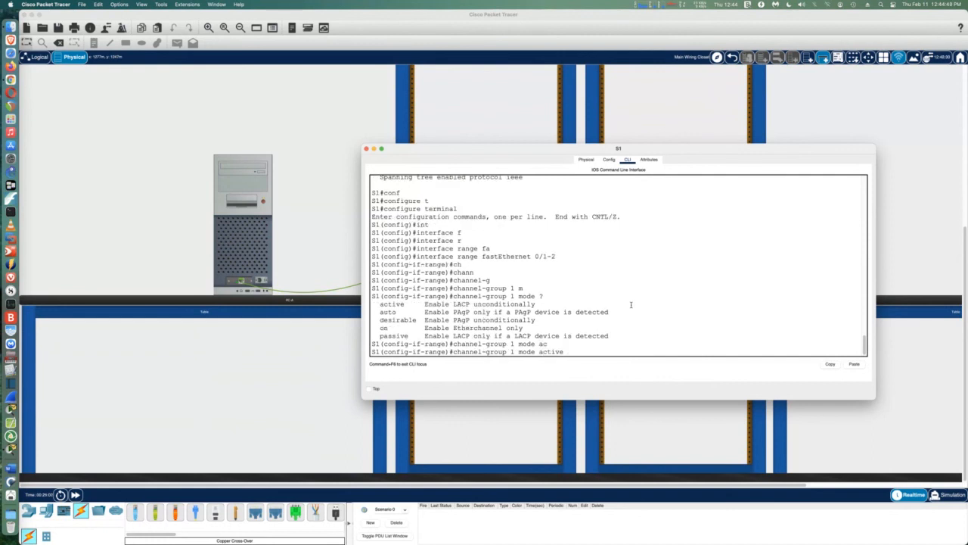
key("Return")
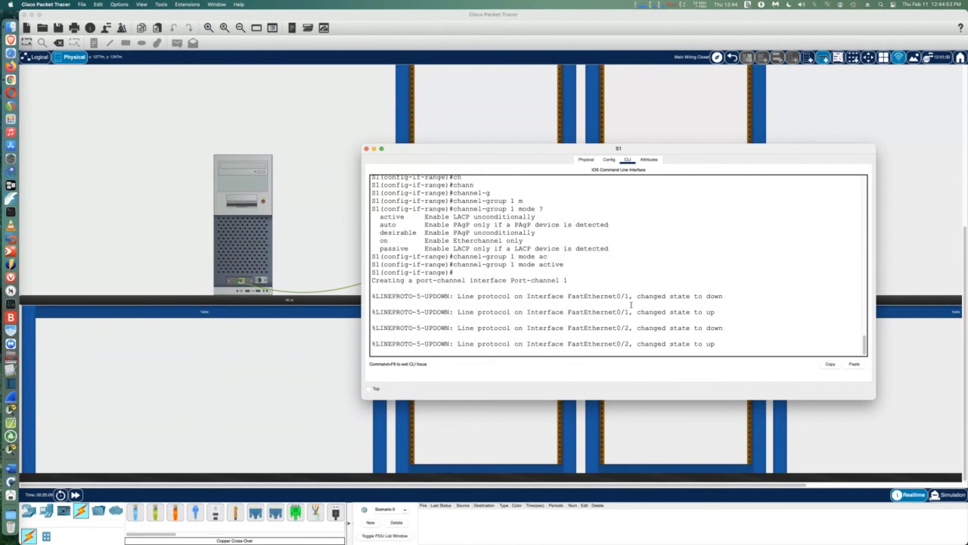
left_click(366, 150)
Open and widen S2's console, then enter global configuration mode
left_click(634, 193)
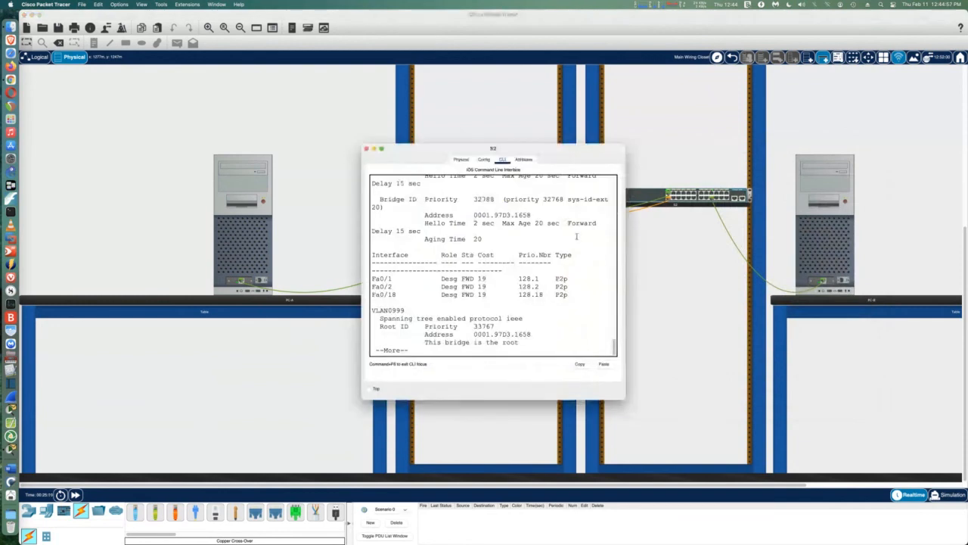
left_click_drag(624, 268, 814, 270)
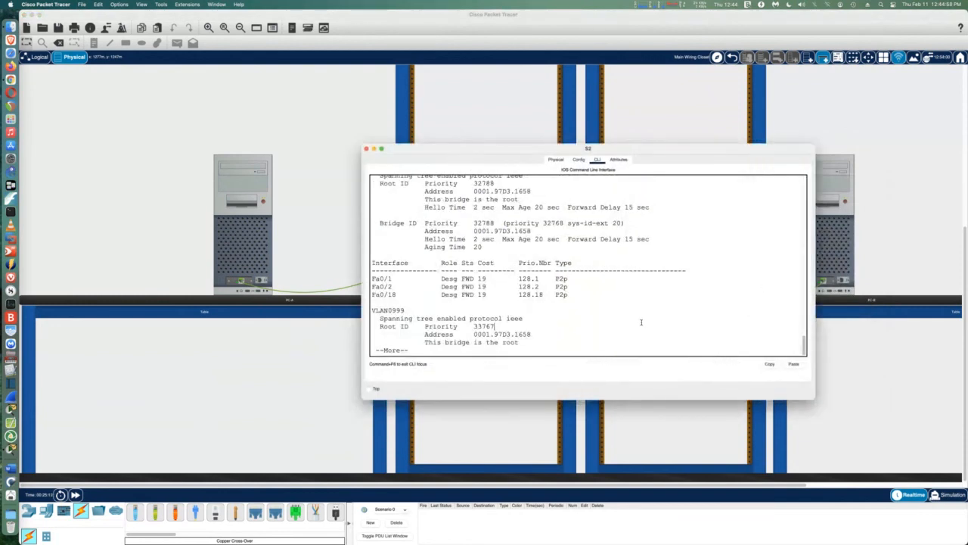
type("q")
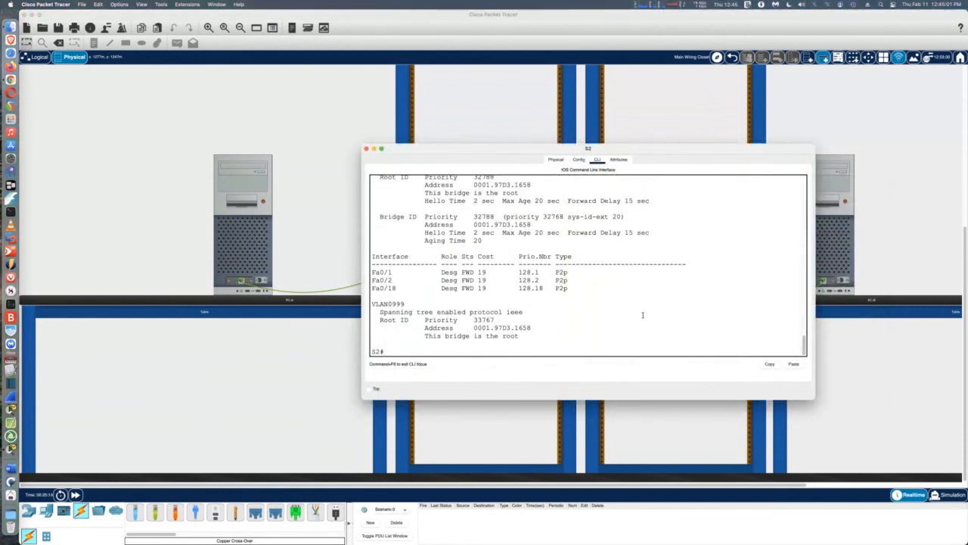
type("conf")
key("Tab")
type("t")
key("Tab")
key("Return")
Select interface range FastEthernet 0/1-2 on S2
type("int")
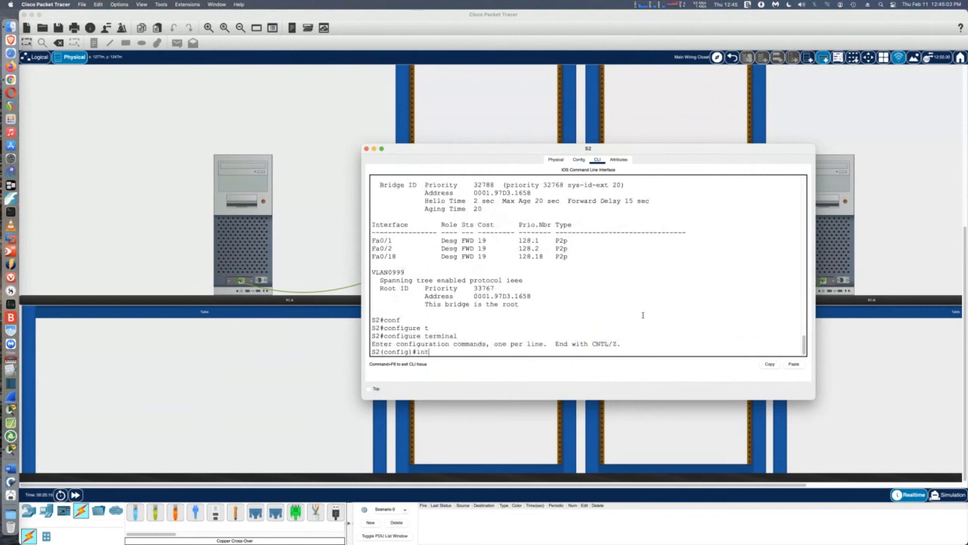
key("Tab")
type("f")
key("Tab")
key("BackSpace")
key("BackSpace")
key("BackSpace")
key("BackSpace")
key("BackSpace")
key("BackSpace")
key("BackSpace")
key("BackSpace")
key("BackSpace")
key("BackSpace")
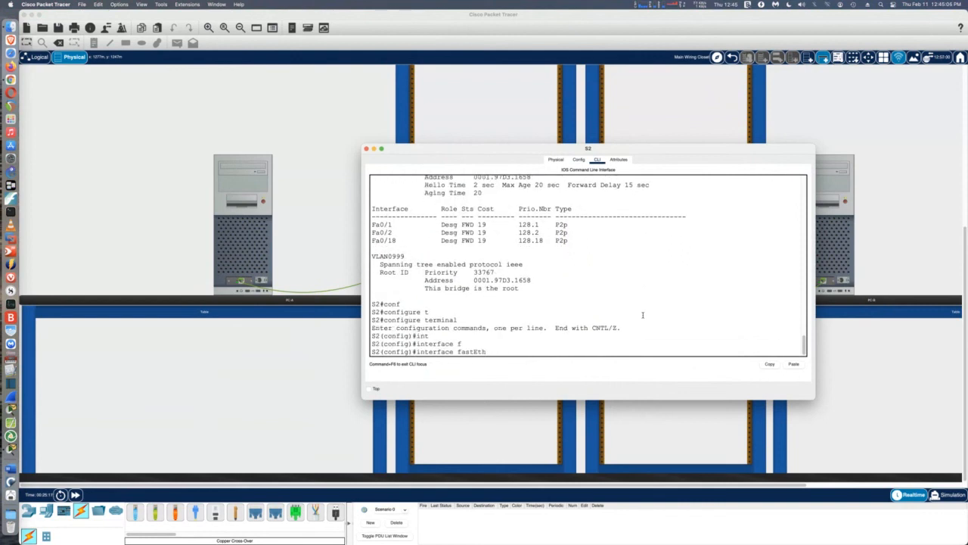
type("r")
key("Tab")
type("f")
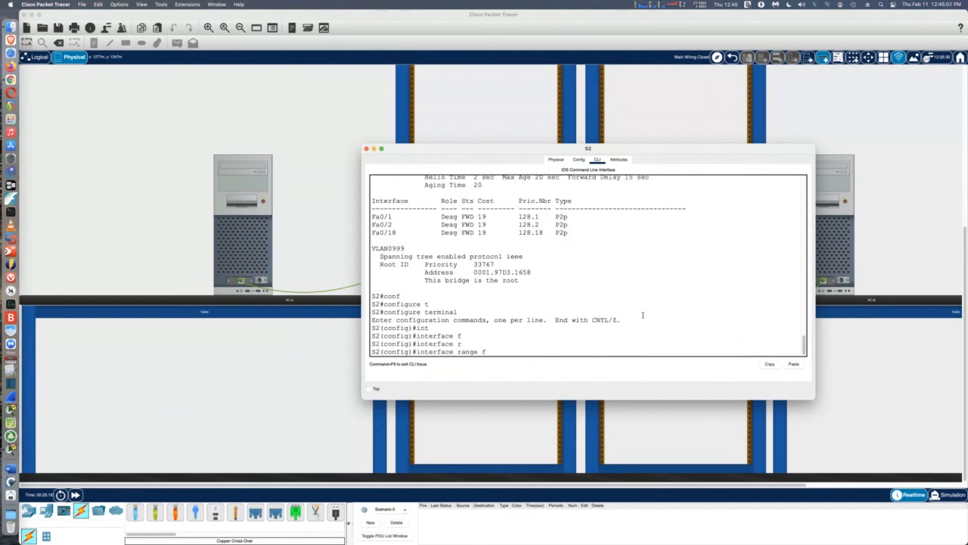
key("Tab")
type("0/1-2")
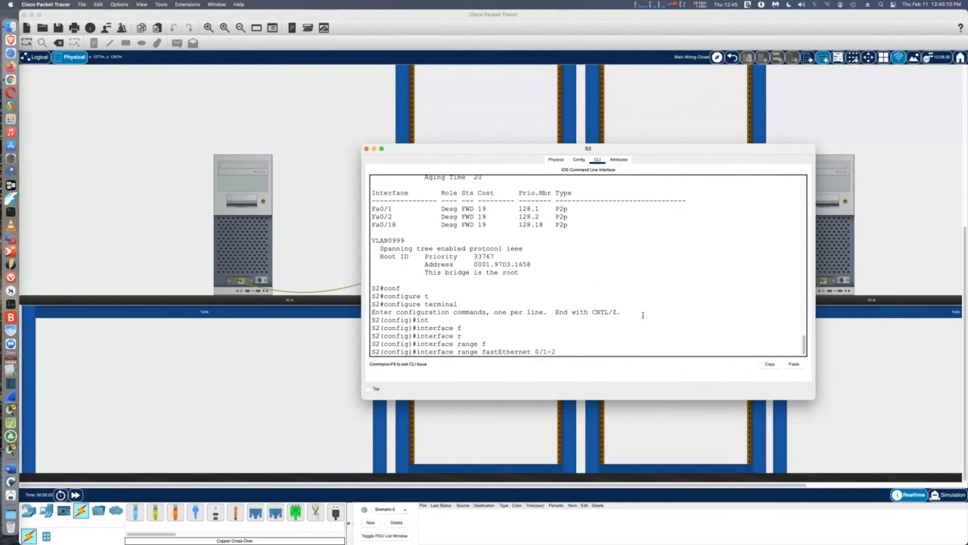
key("Return")
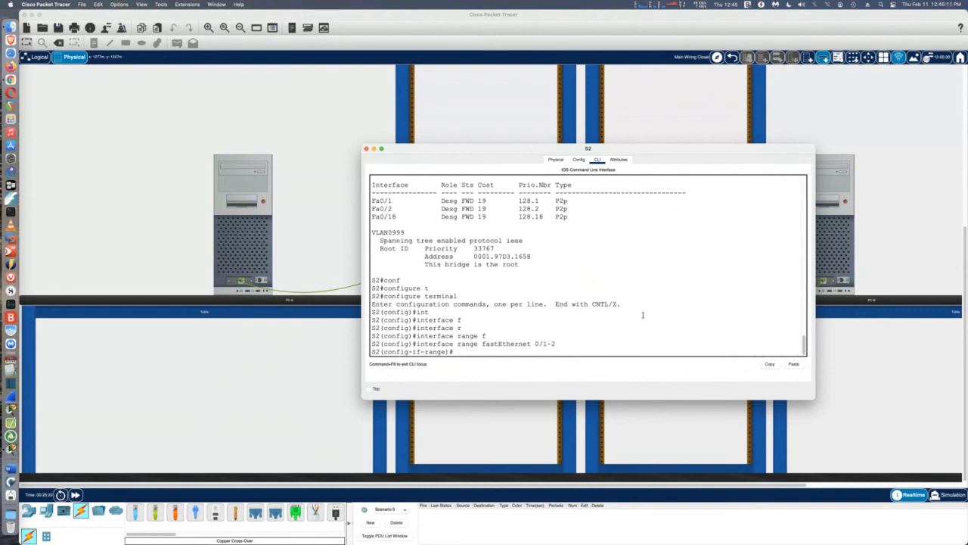
Apply channel-group 1 mode active to S2's ports and close the console
type("channel-g")
key("Tab")
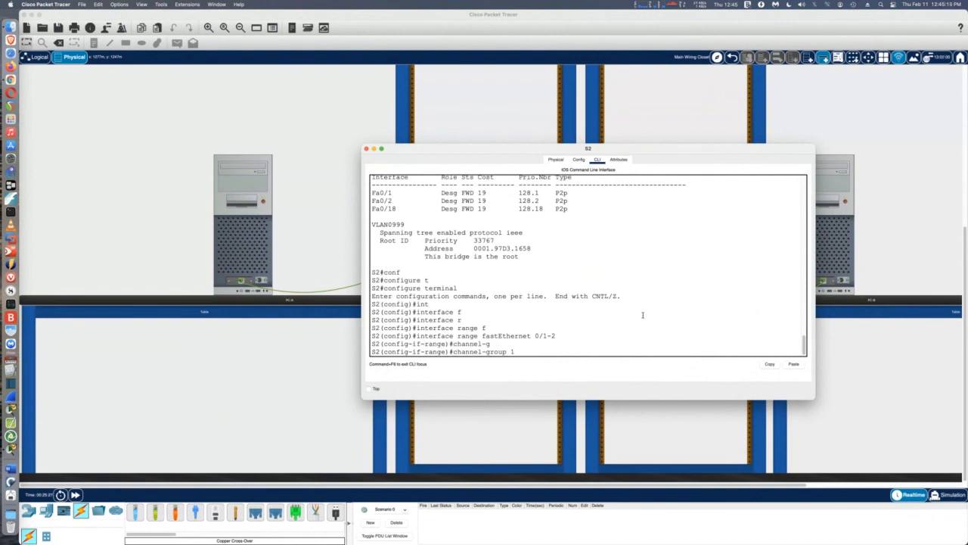
type("1 mode ac")
key("Tab")
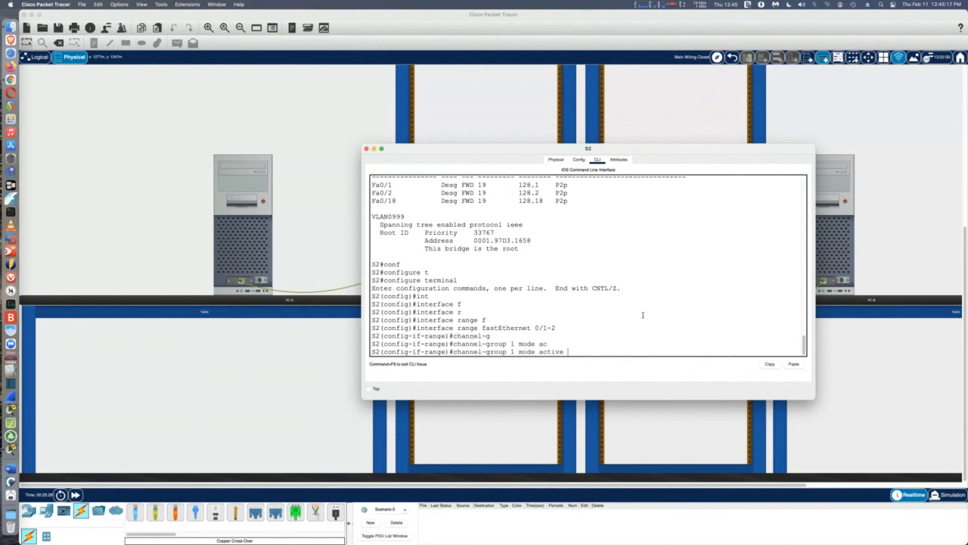
key("Return")
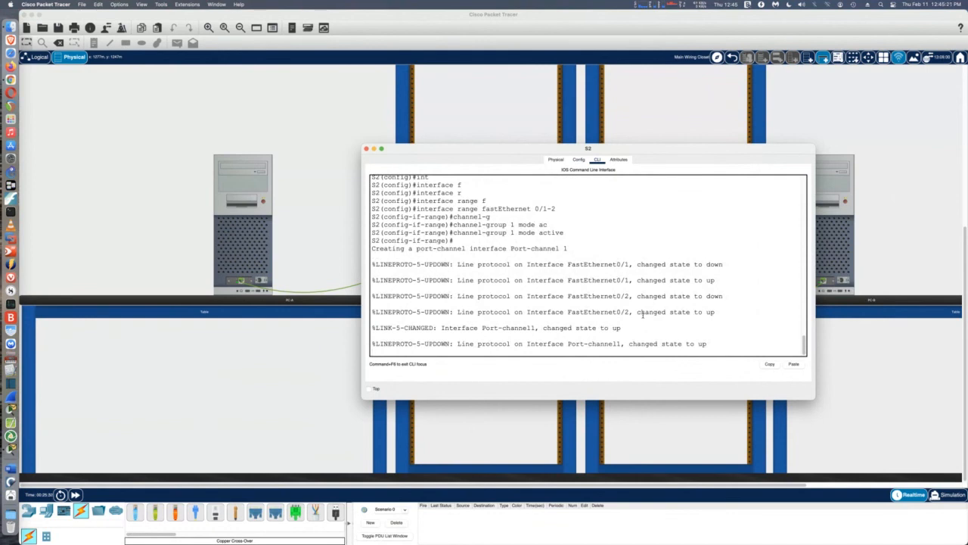
left_click(367, 149)
Open and widen S1's console, then return to privileged EXEC mode with Ctrl+Z
left_click(454, 195)
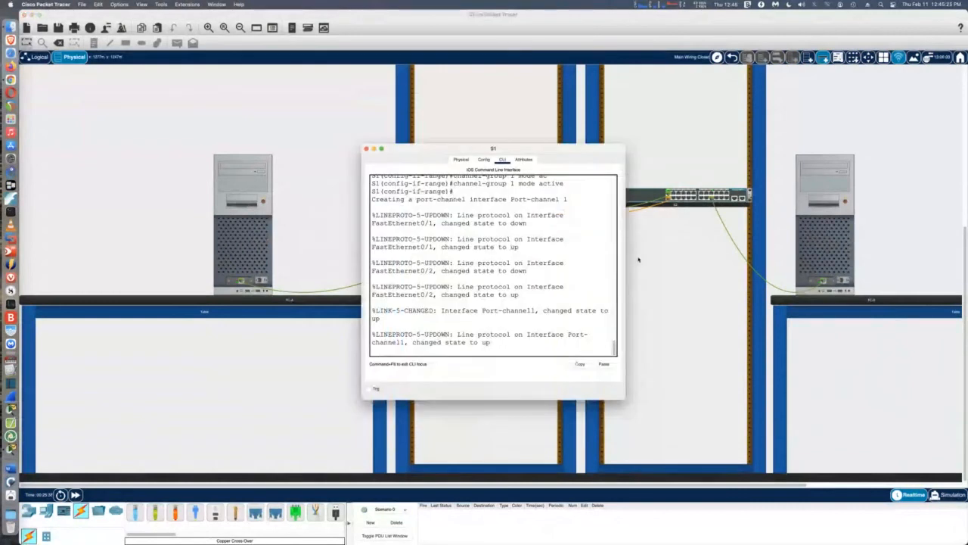
left_click_drag(625, 258, 857, 258)
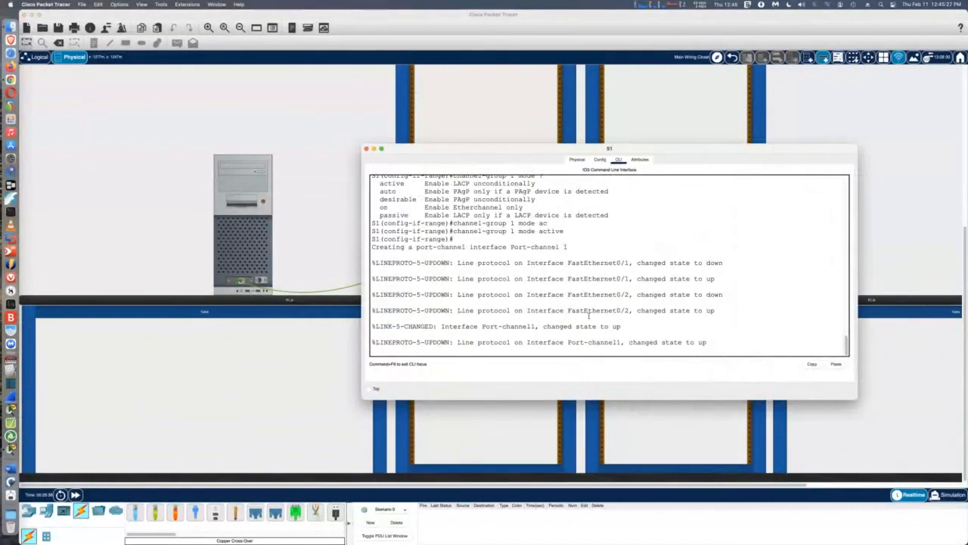
key("Return")
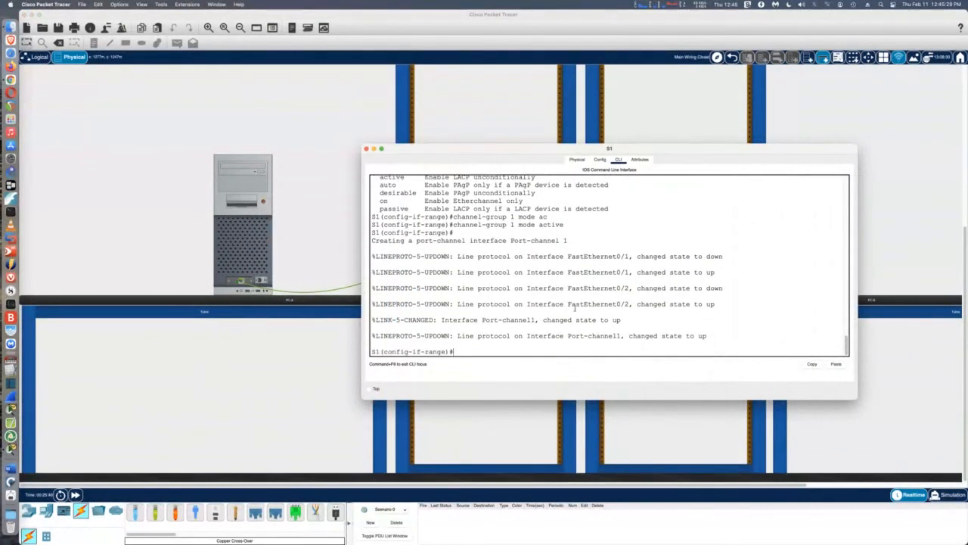
key("ctrl+z")
key("Return")
Run 'show ip interface brief' on S1 and enlarge the console to read all interfaces
type("sh")
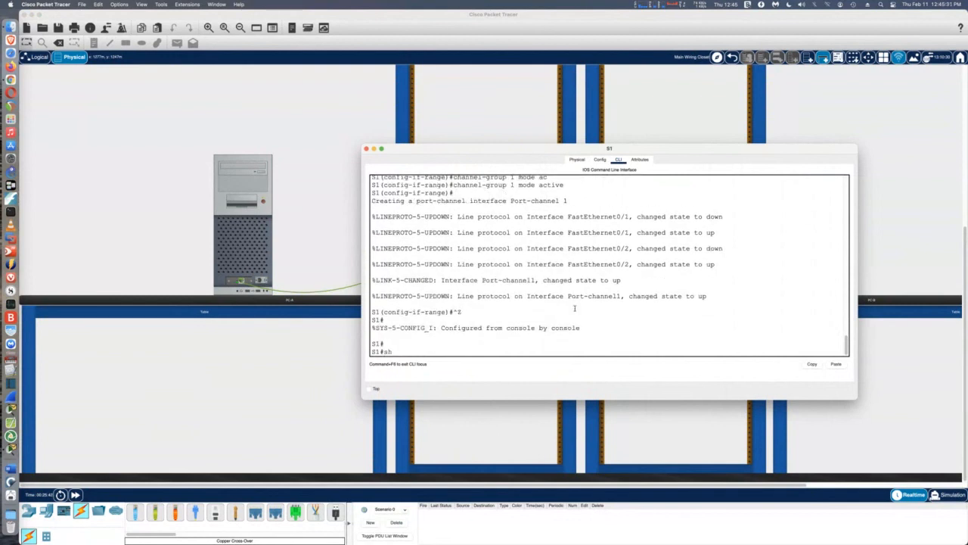
type(" ip int br")
key("Return")
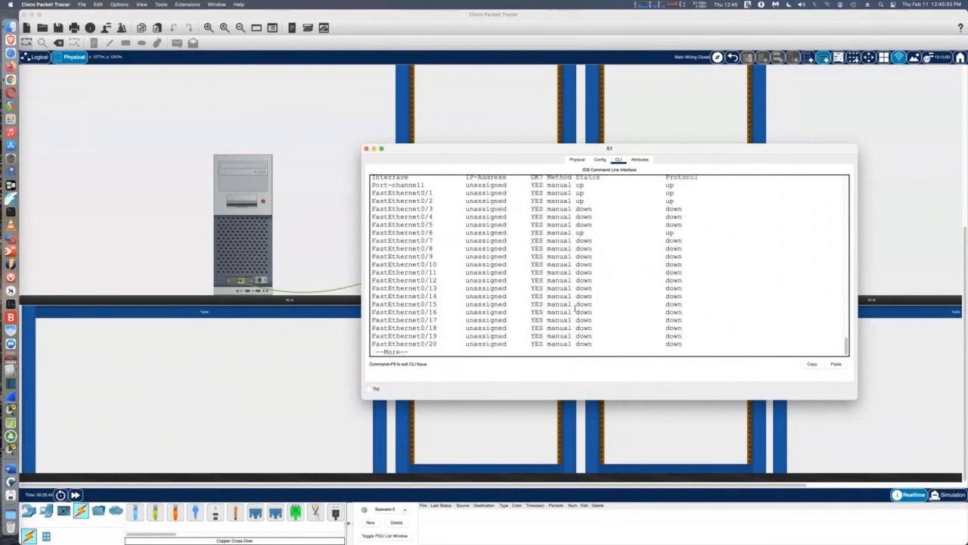
key("space")
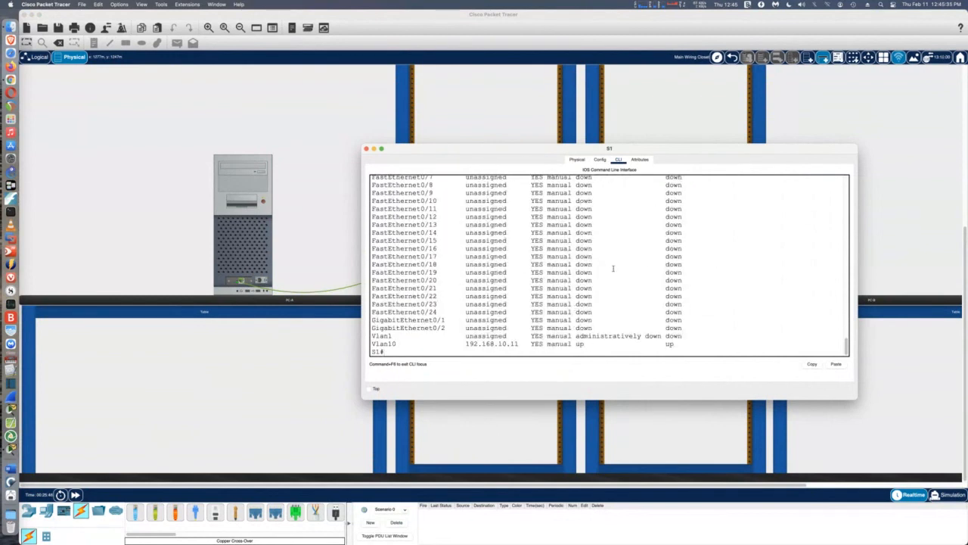
left_click_drag(546, 150, 541, 90)
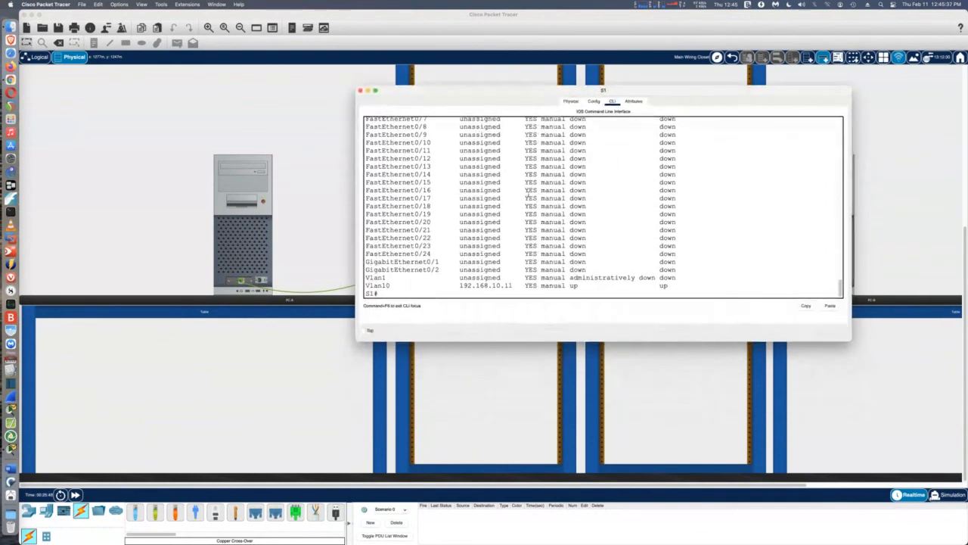
left_click_drag(506, 341, 519, 431)
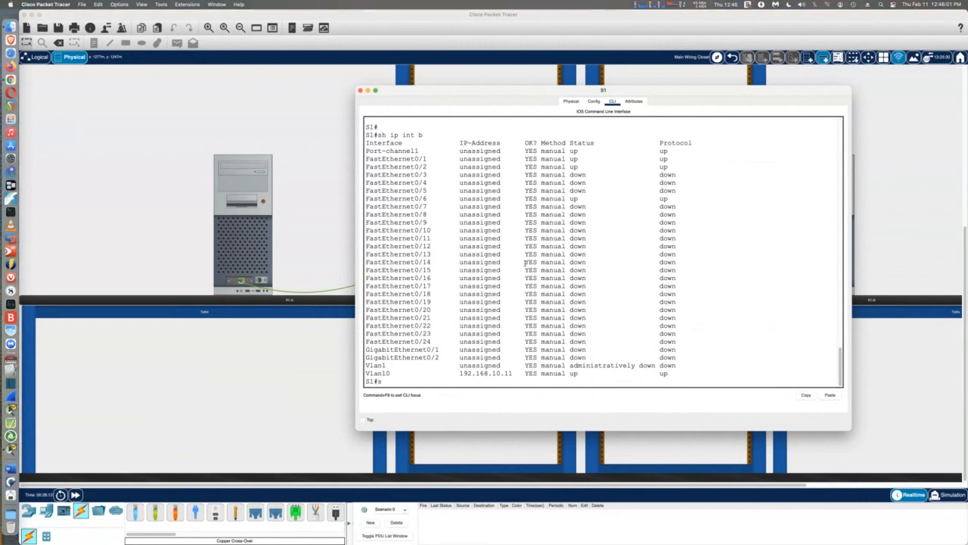
Run 'show interfaces trunk' on S1 to check Po1 trunking with native VLAN 1000
type("sh")
key("Tab")
type("int")
key("Tab")
type("tr")
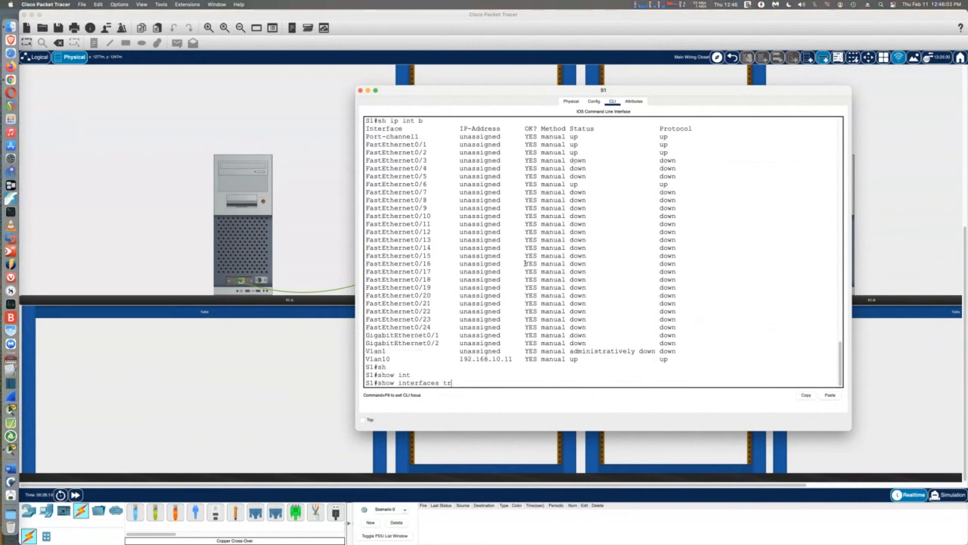
type("unk")
key("Return")
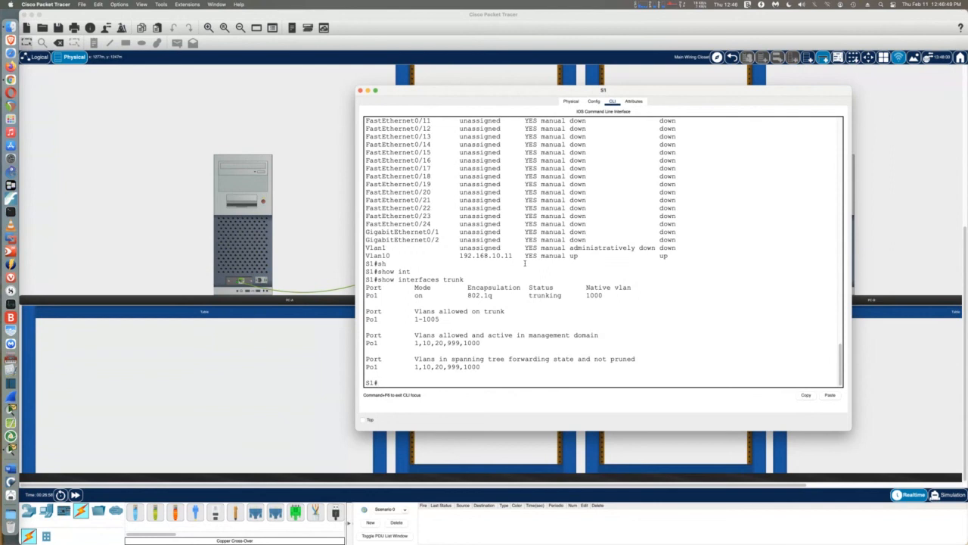
Run 'show etherchannel summary' on S1 to confirm Po1 bundles Fa0/1-2 via LACP
type("sh")
key("Tab")
type("ethe")
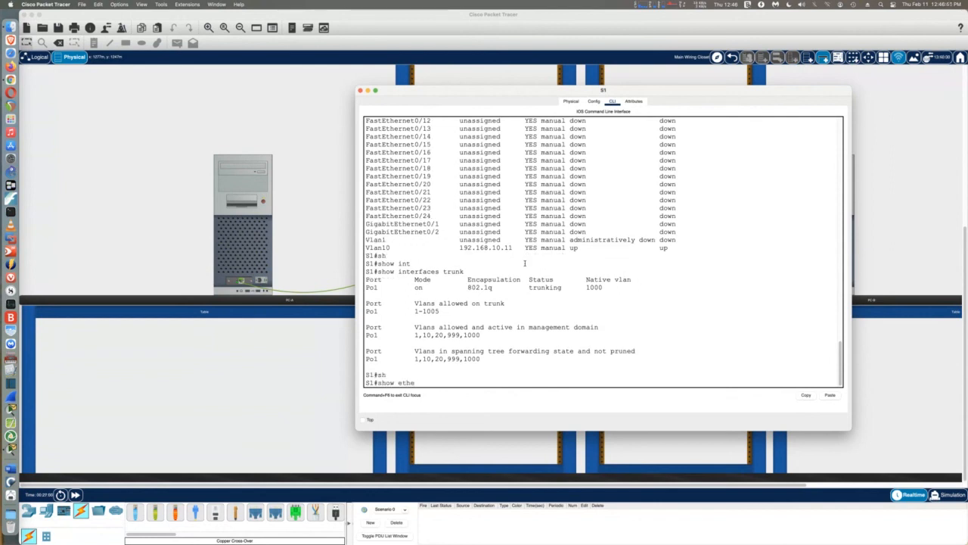
key("Tab")
type("su")
key("Tab")
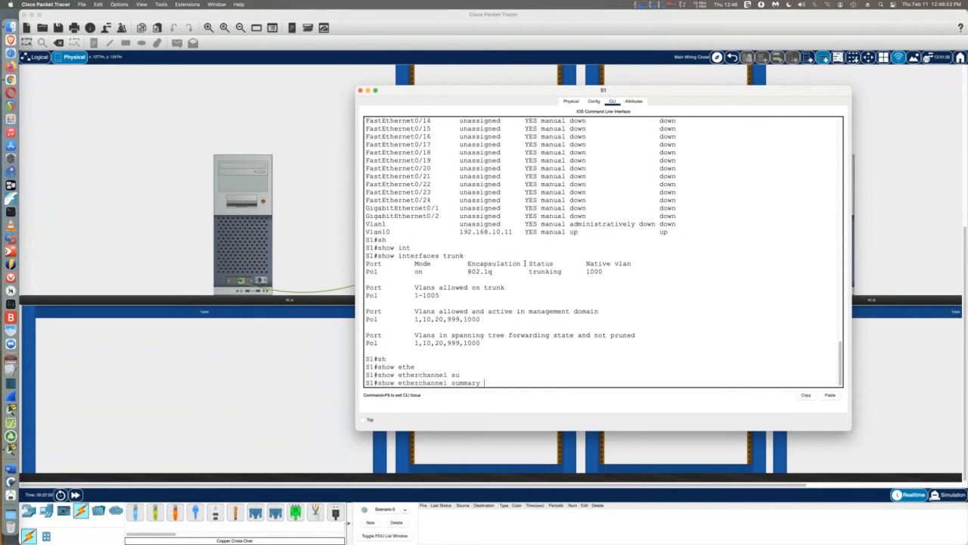
key("Return")
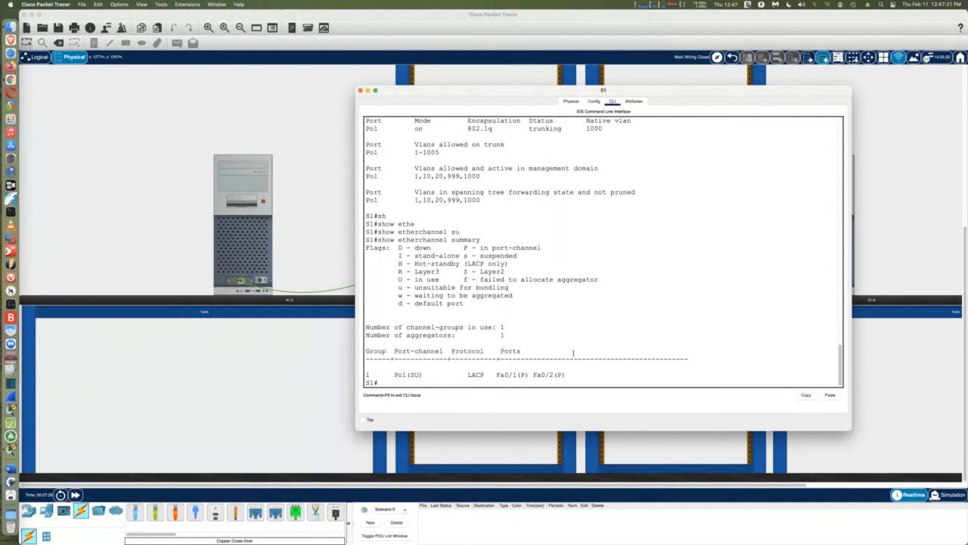
Switch to S2's widened console and return to privileged EXEC mode
left_click(360, 91)
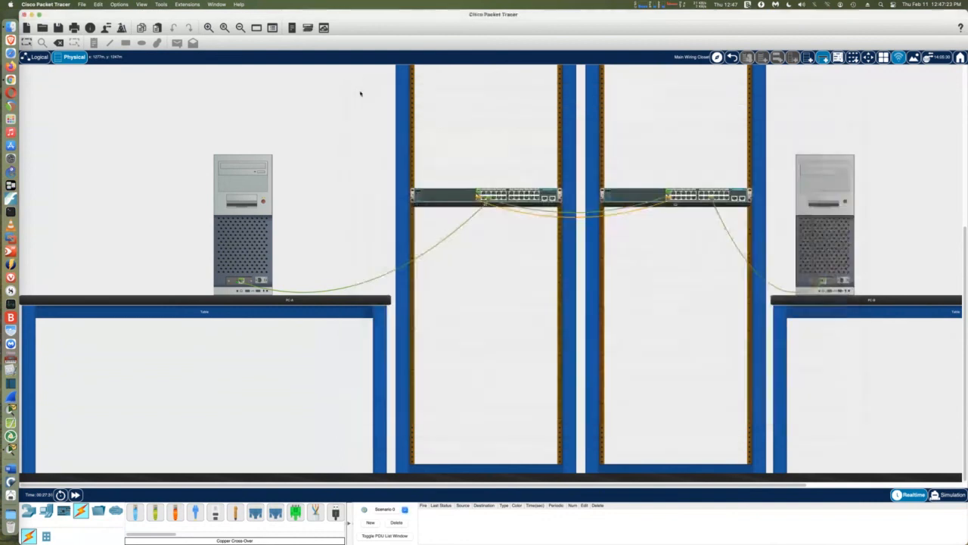
left_click(631, 199)
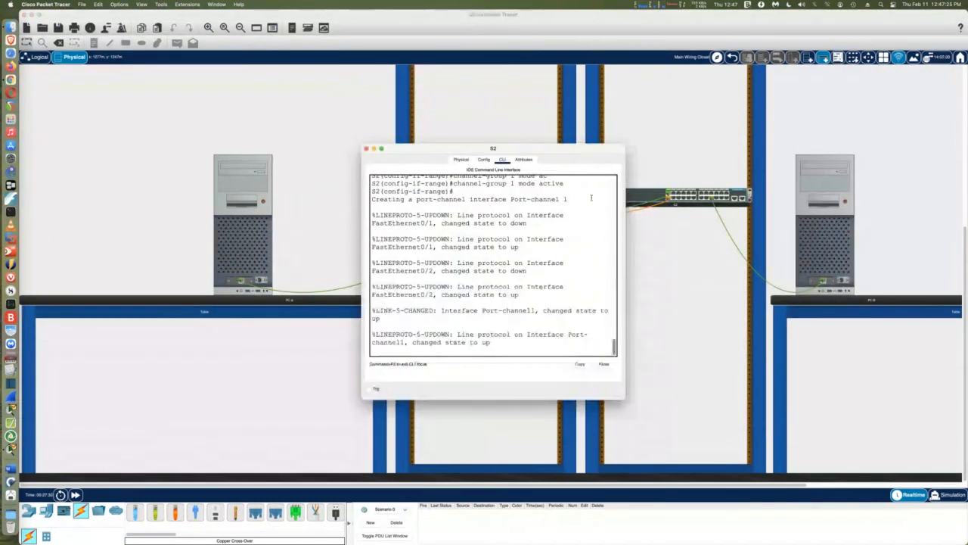
left_click_drag(624, 270, 824, 279)
key("Return")
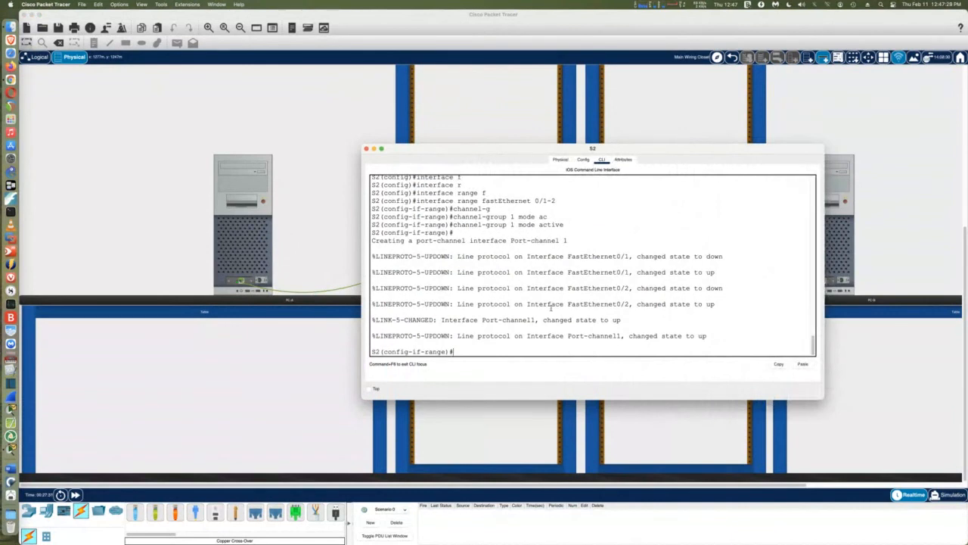
key("ctrl+z")
key("Return")
key("Return")
key("Return")
key("Return")
Run 'show etherchannel summary' on S2 to confirm the LACP bundle
type("sh ")
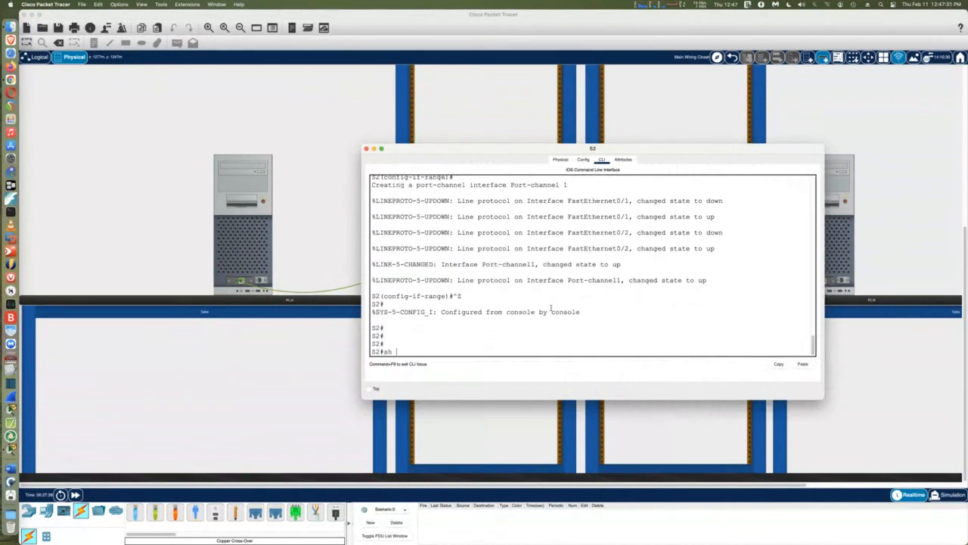
type("et")
key("Tab")
type("s")
key("Tab")
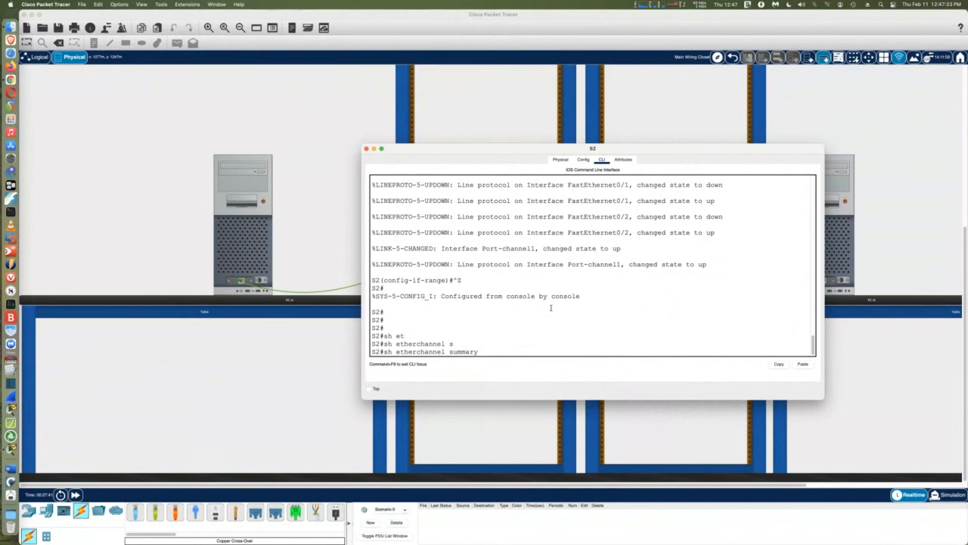
key("Return")
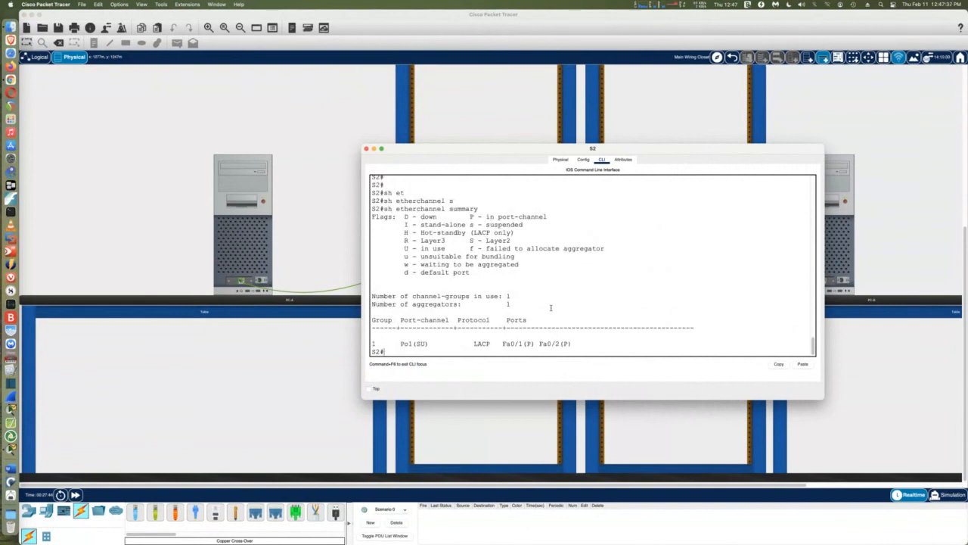
Run 'show spanning-tree' on S2 to check Po1 is forwarding
type("sh")
key("Tab")
type("sp")
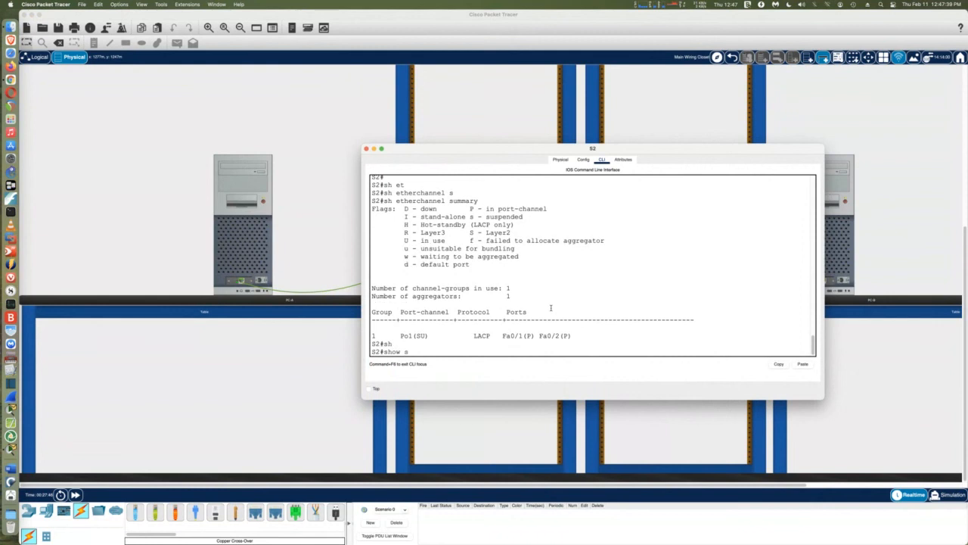
key("Tab")
key("Return")
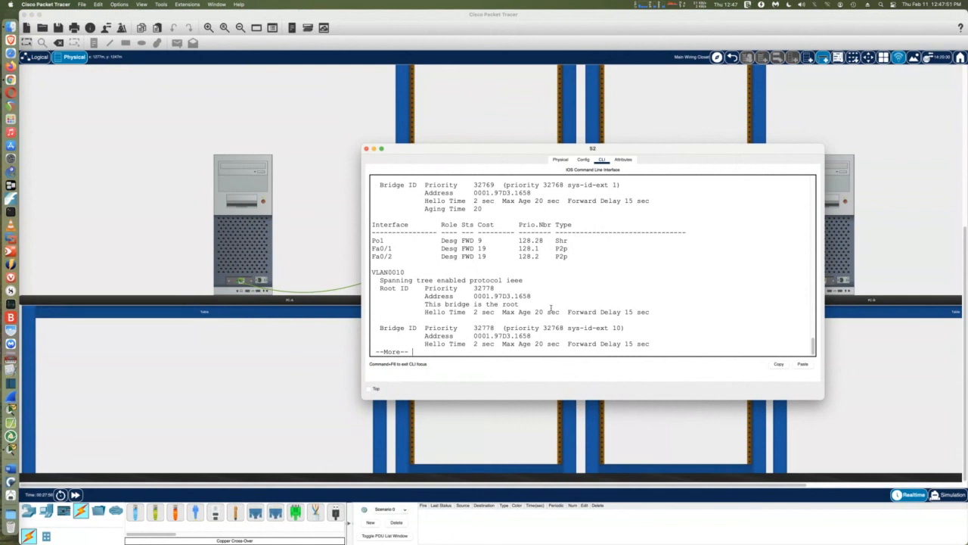
Close S2's console and open a widened S1 console
left_click(366, 148)
left_click(446, 197)
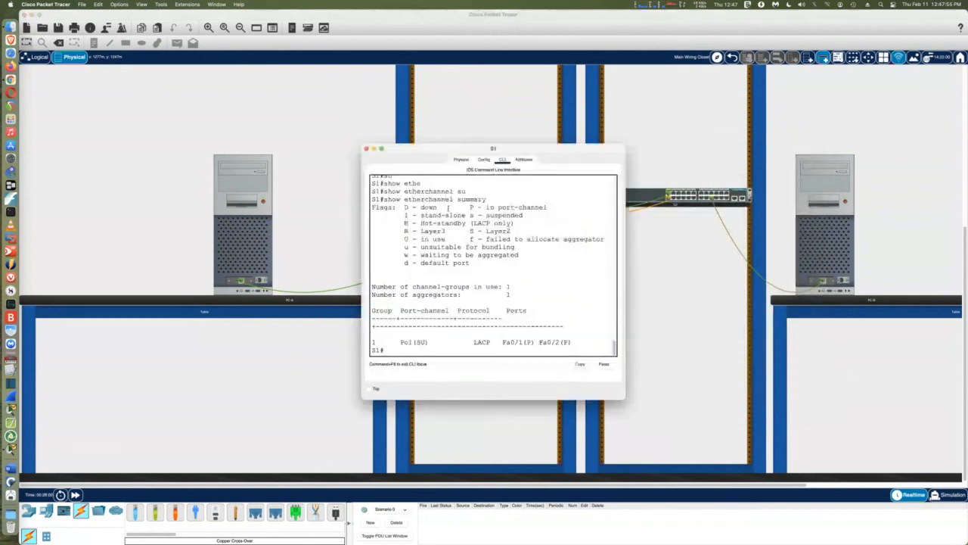
left_click_drag(626, 257, 840, 257)
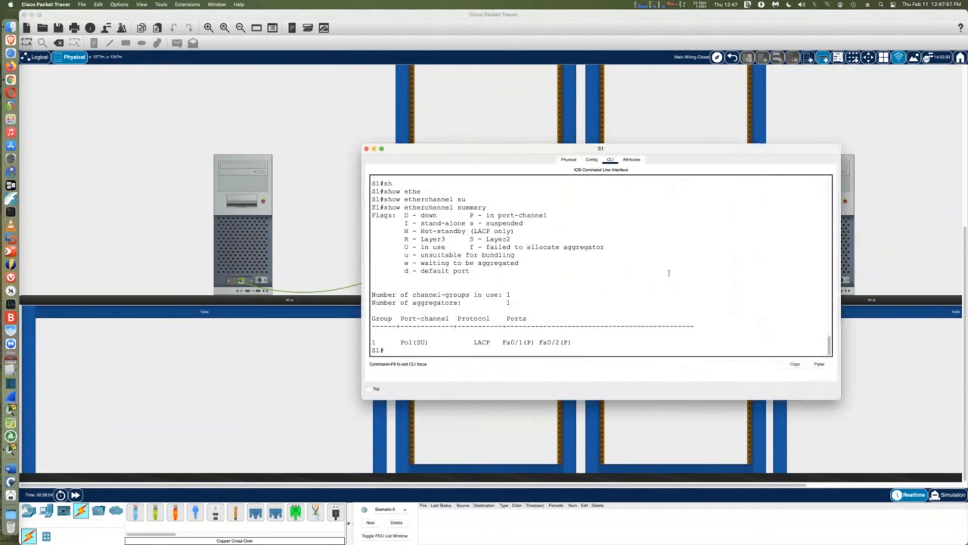
Run 'show spanning-tree' on S1 showing Po1 as forwarding root port, then switch to Chrome
type("sh")
key("Tab")
type("sp")
key("Tab")
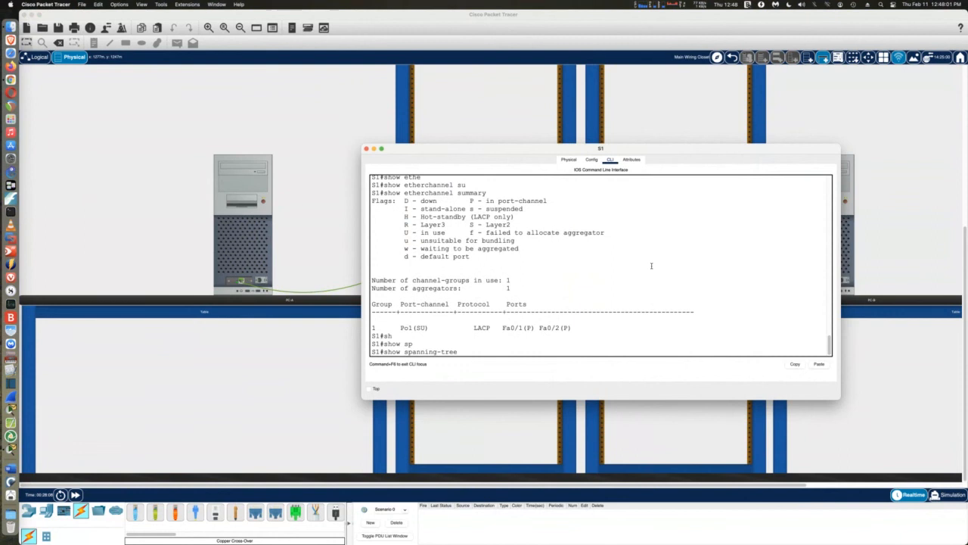
key("Return")
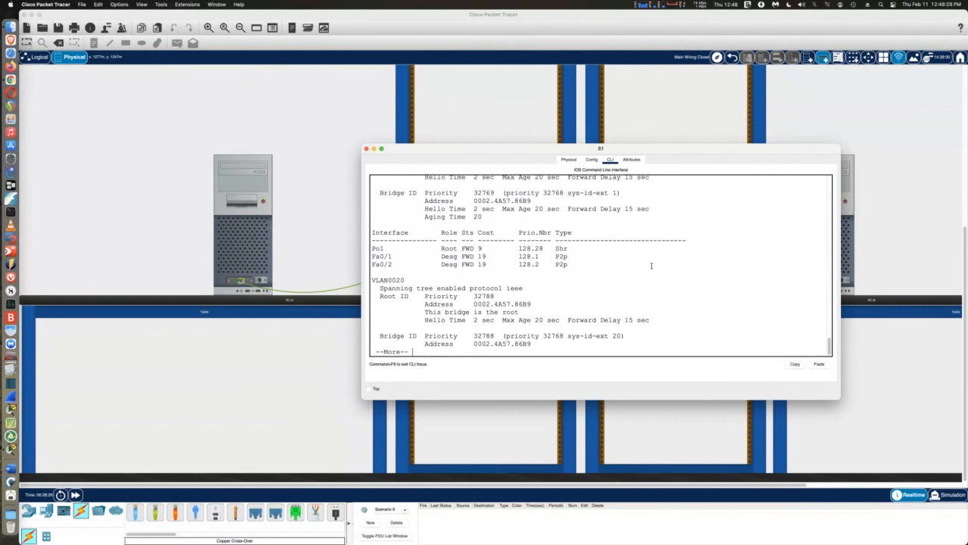
key("q")
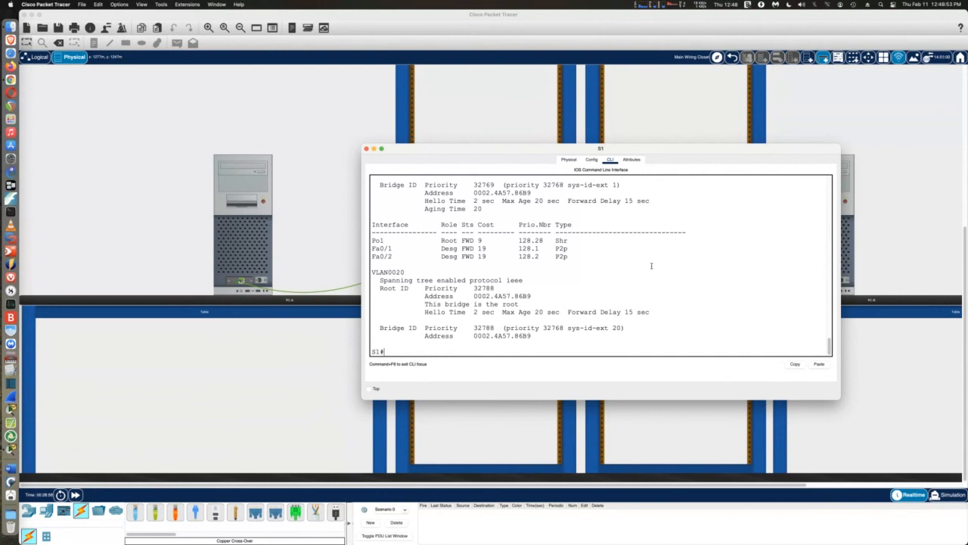
key("super+Tab")
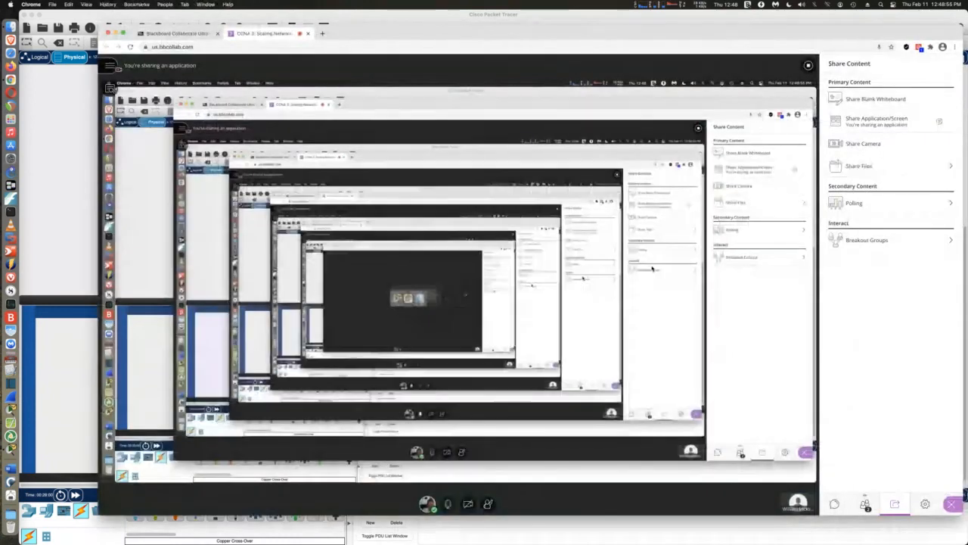